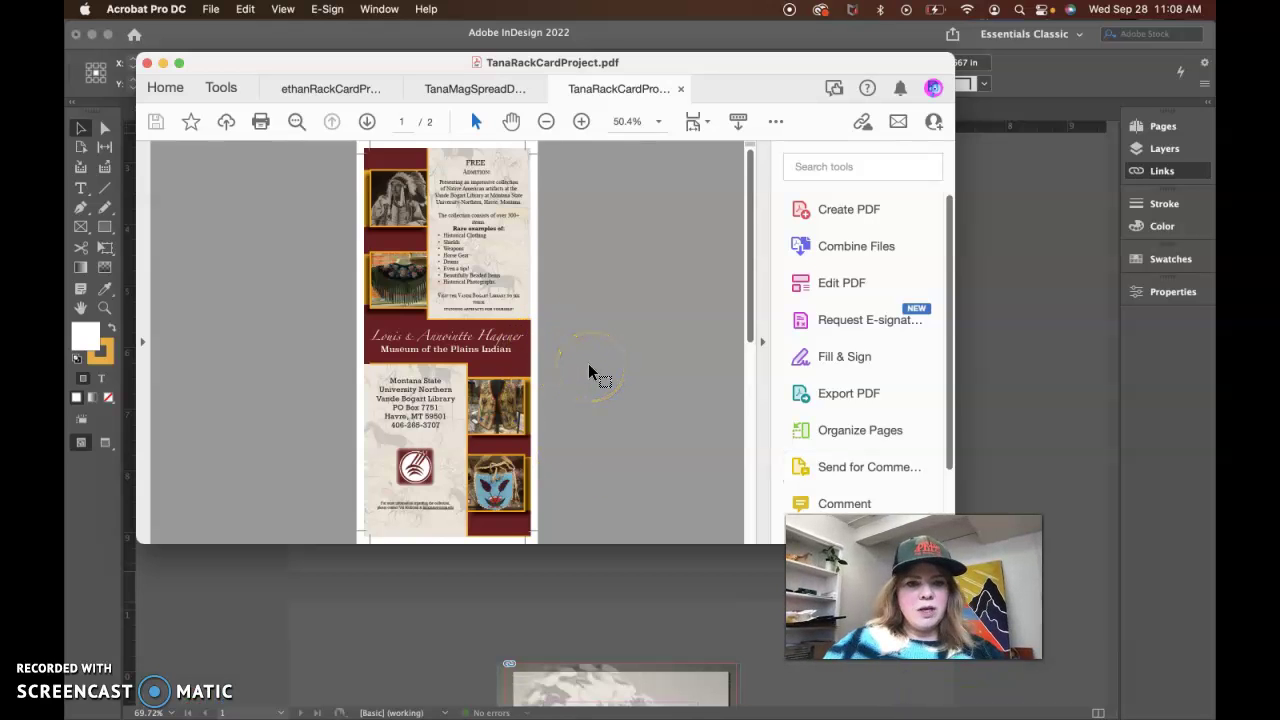
# Close the PDF preview and show the rack card in Preview mode
pyautogui.scroll(-10, 612, 360)
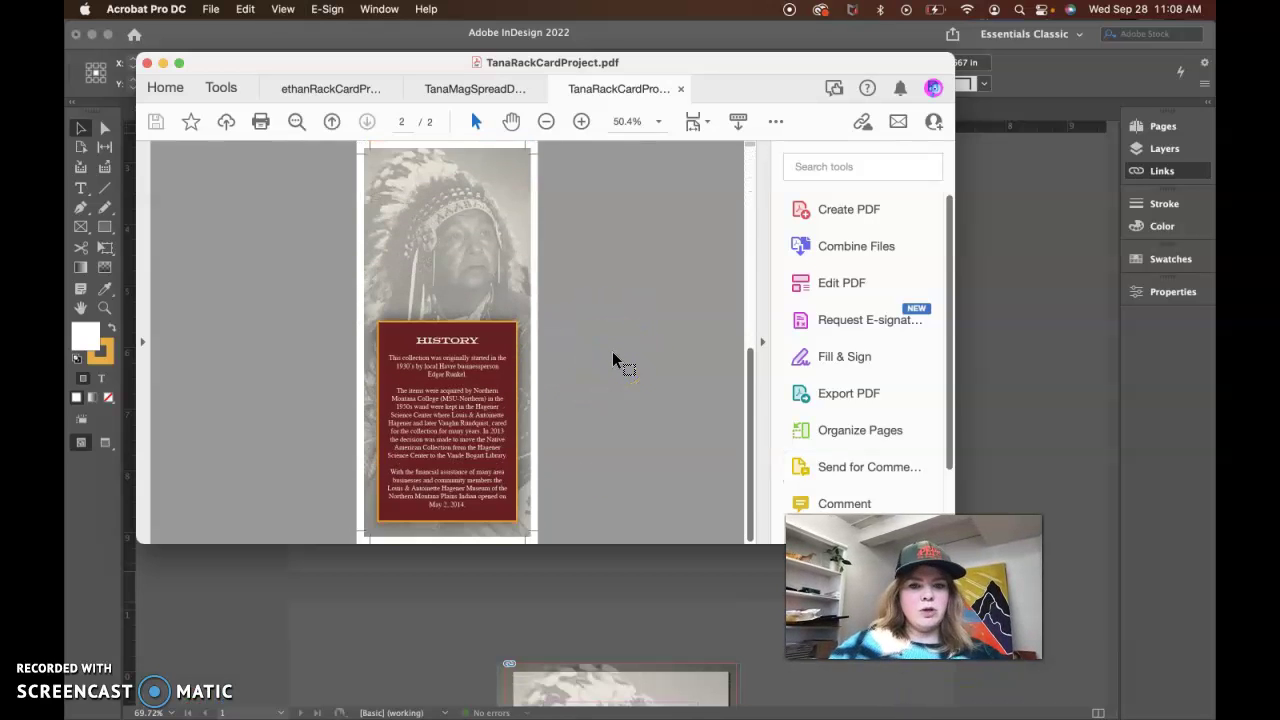
pyautogui.scroll(10, 614, 360)
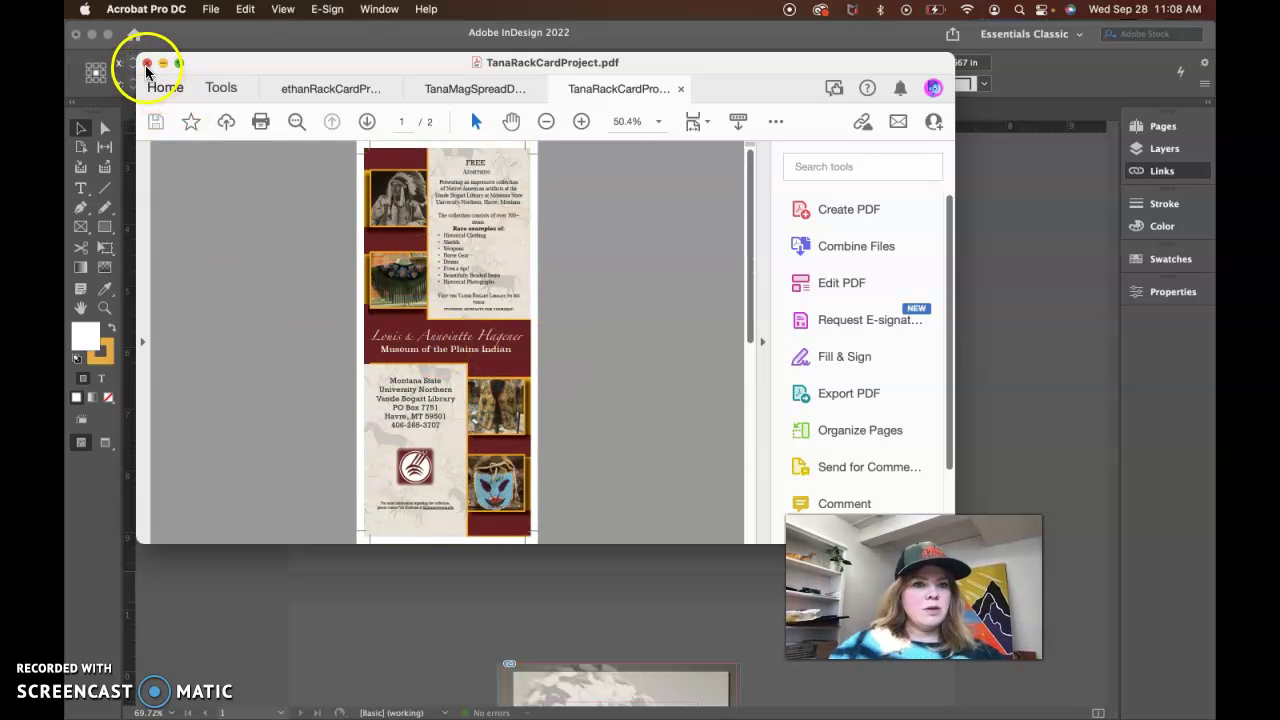
pyautogui.click(305, 600)
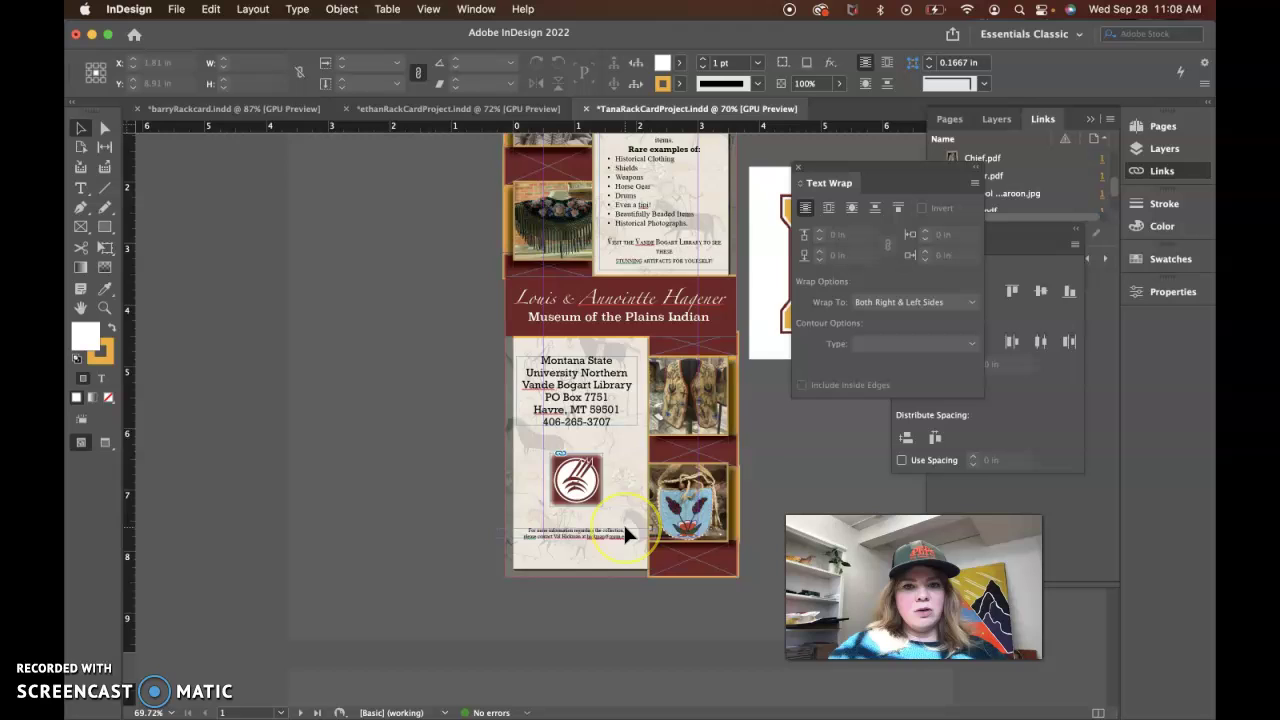
pyautogui.scroll(5, 623, 522)
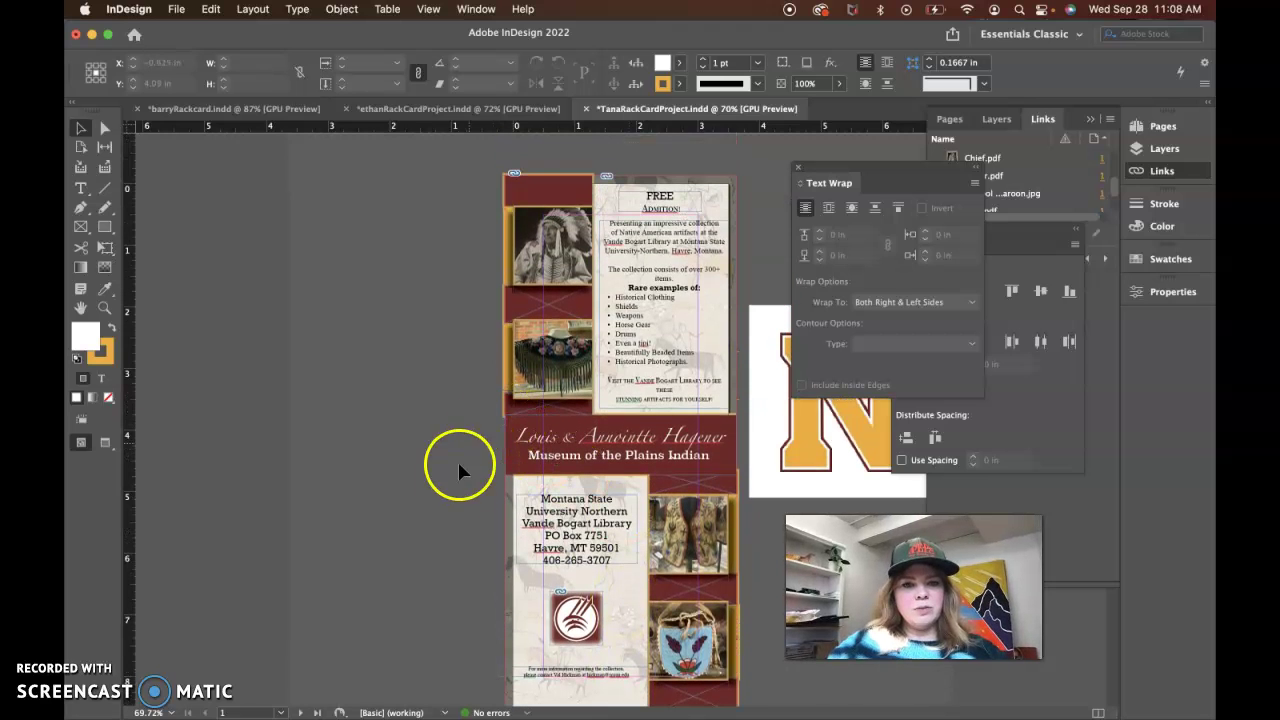
pyautogui.scroll(-2, 458, 490)
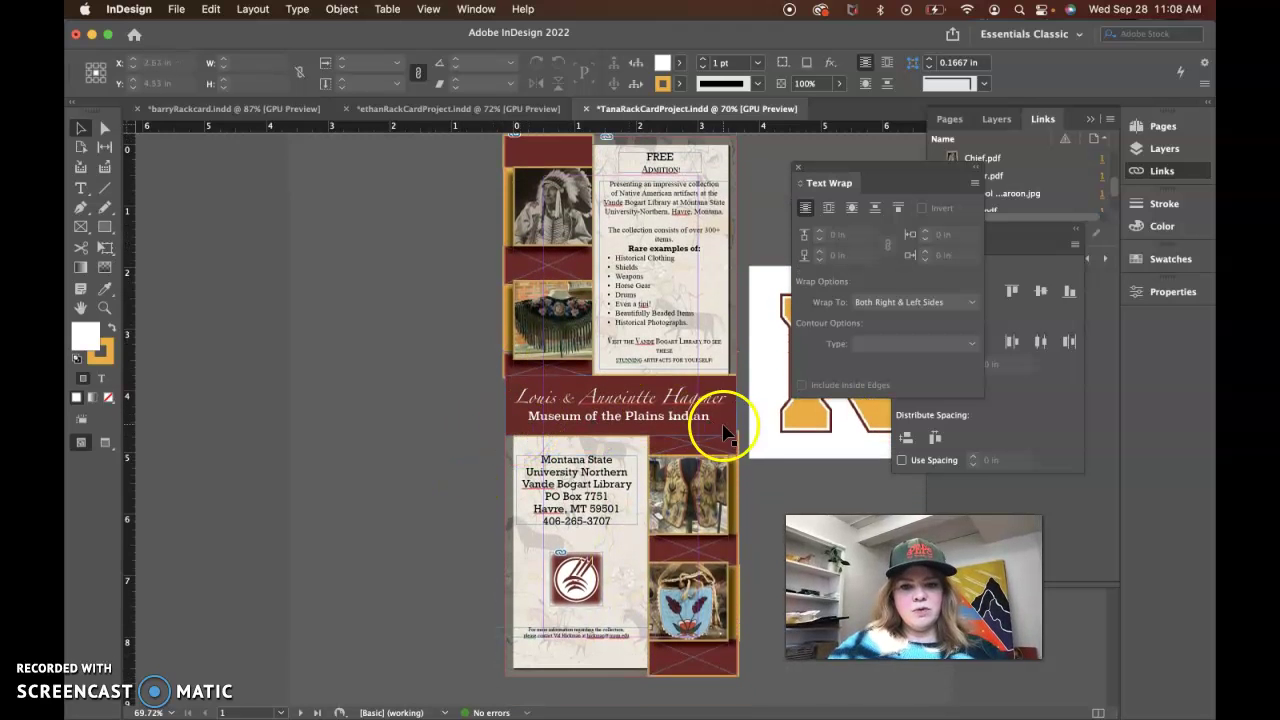
pyautogui.press('w')
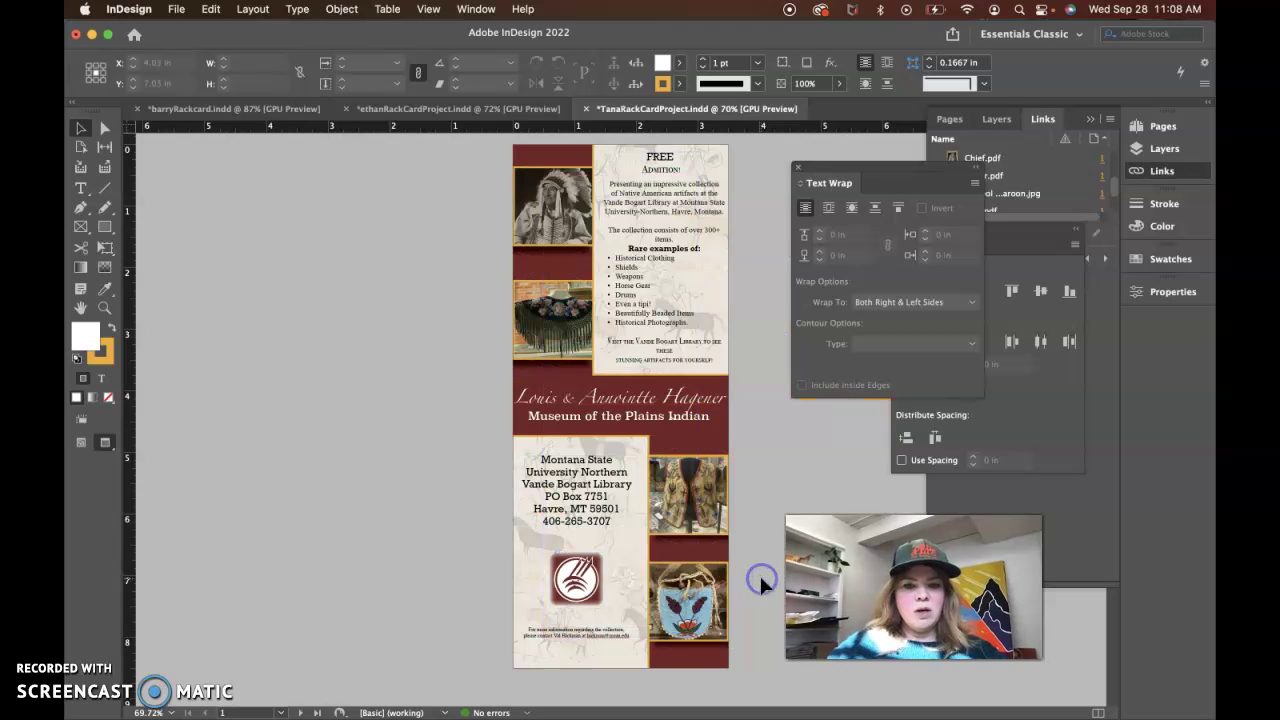
# Reposition the artifact photo in its frame and nudge both right-column photos right
pyautogui.moveTo(726, 512)
pyautogui.mouseDown()
pyautogui.moveTo(729, 480)
pyautogui.moveTo(723, 543)
pyautogui.moveTo(672, 540)
pyautogui.moveTo(729, 513)
pyautogui.moveTo(733, 470)
pyautogui.moveTo(729, 534)
pyautogui.moveTo(726, 460)
pyautogui.moveTo(731, 537)
pyautogui.moveTo(731, 457)
pyautogui.moveTo(733, 520)
pyautogui.moveTo(705, 510)
pyautogui.mouseUp()
pyautogui.click(705, 510)
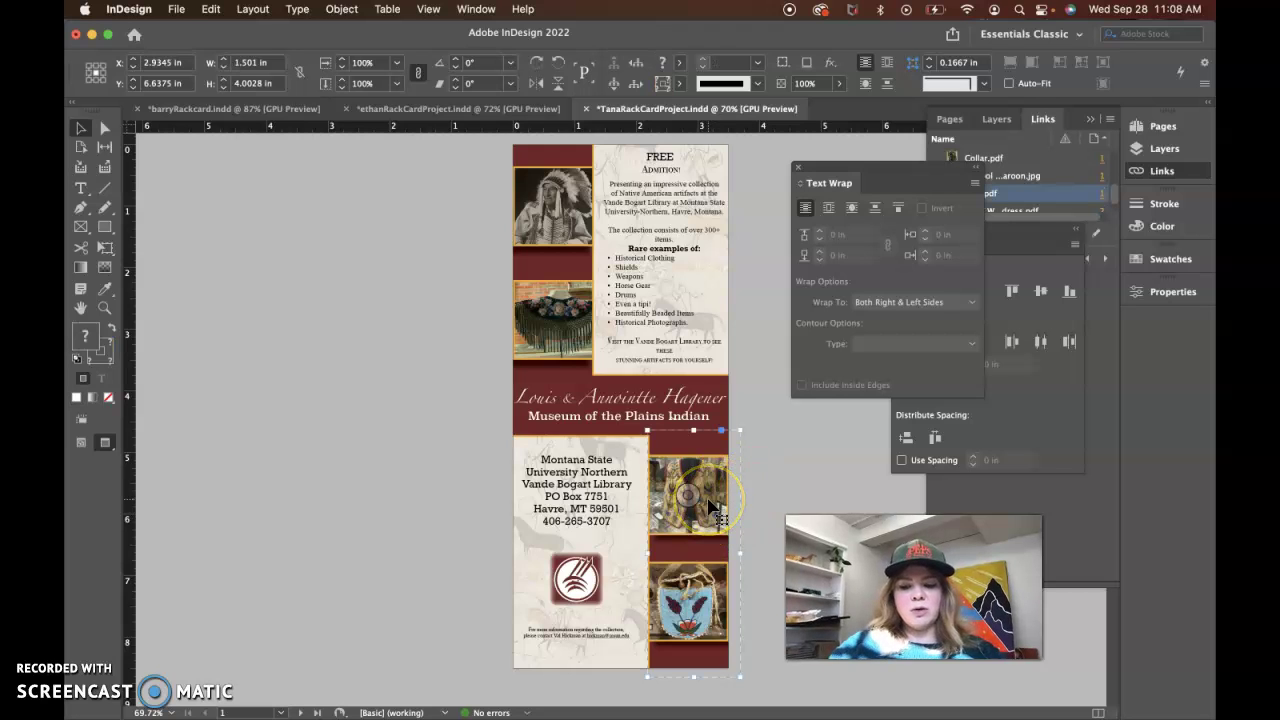
pyautogui.click(696, 600)
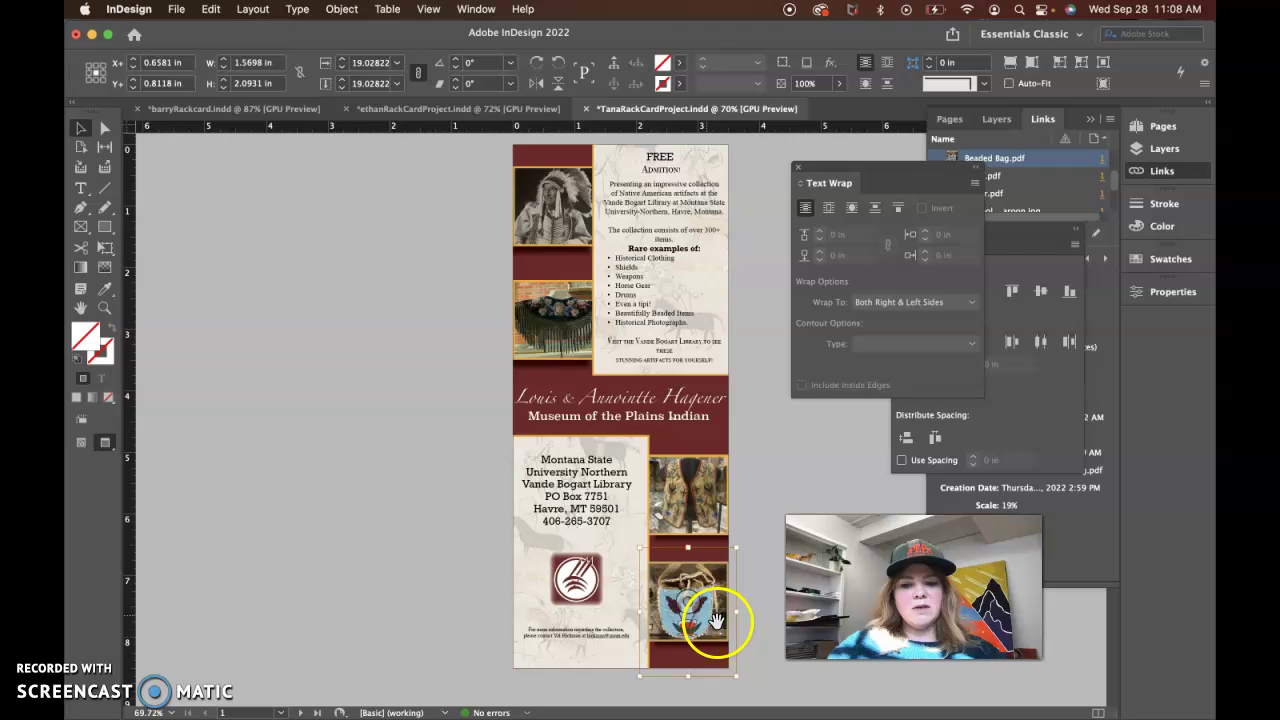
pyautogui.click(766, 677)
pyautogui.click(708, 636)
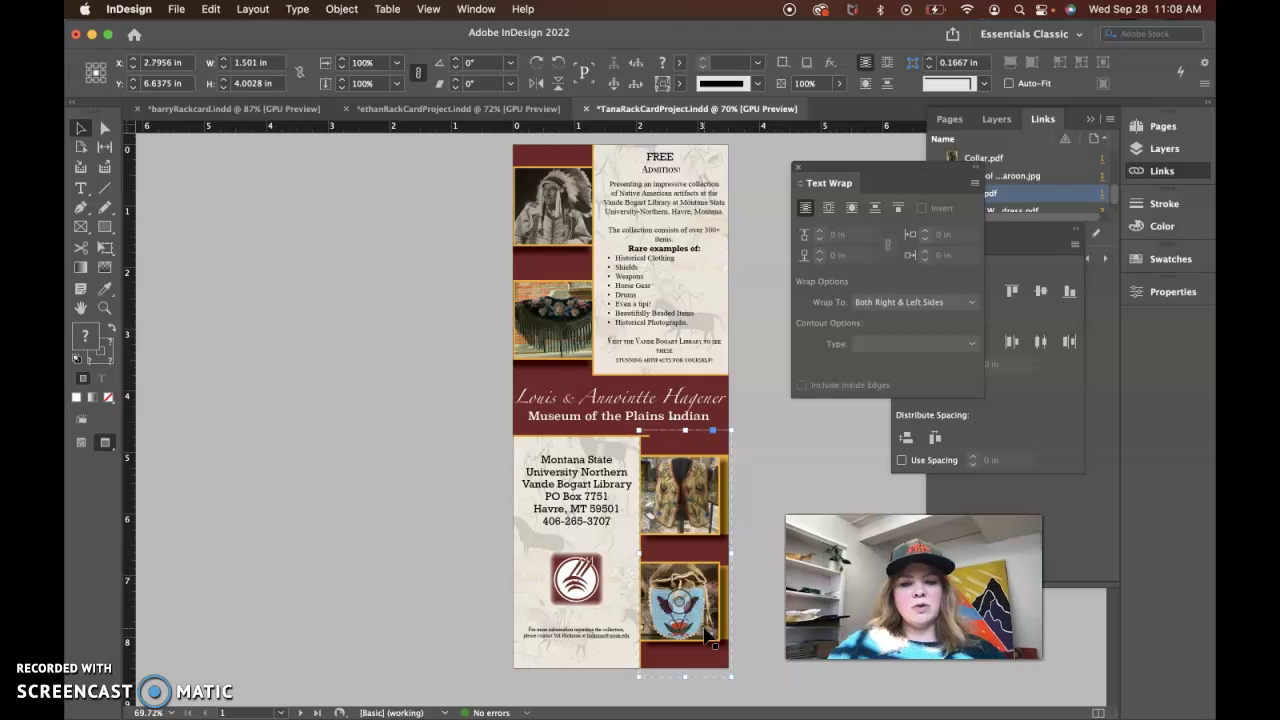
pyautogui.hotkey('shift', 'Right')
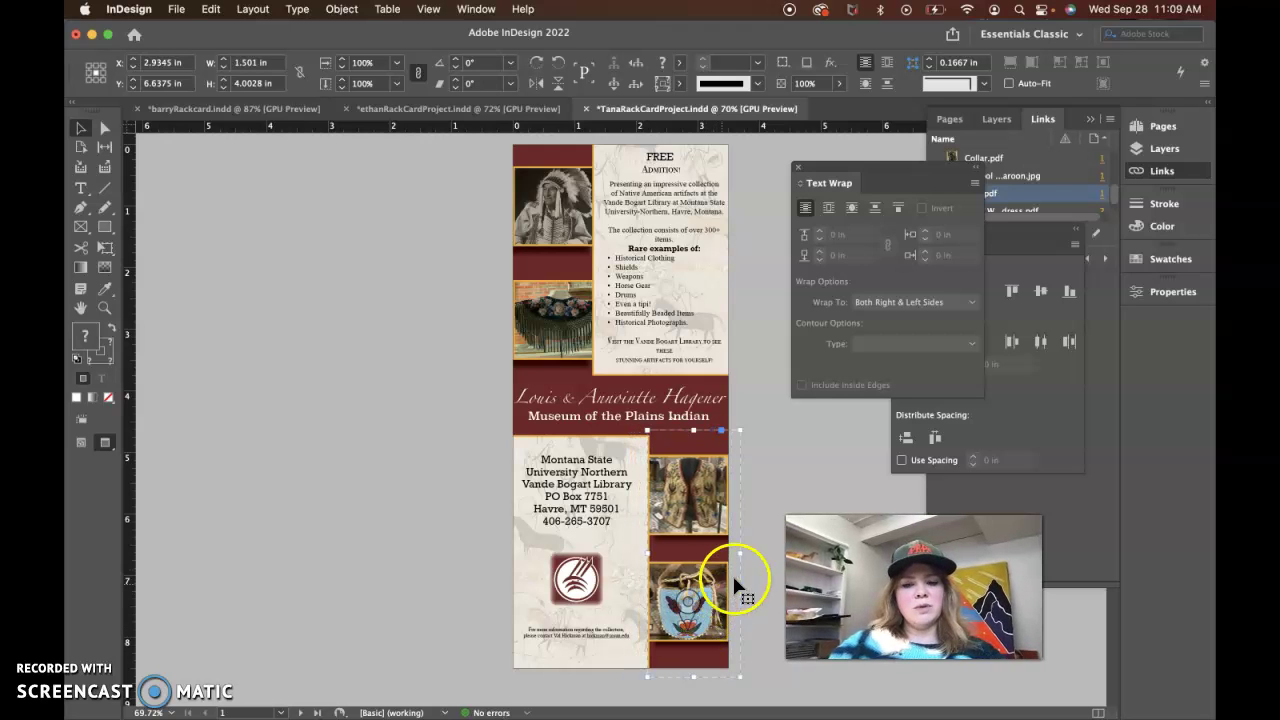
pyautogui.click(800, 456)
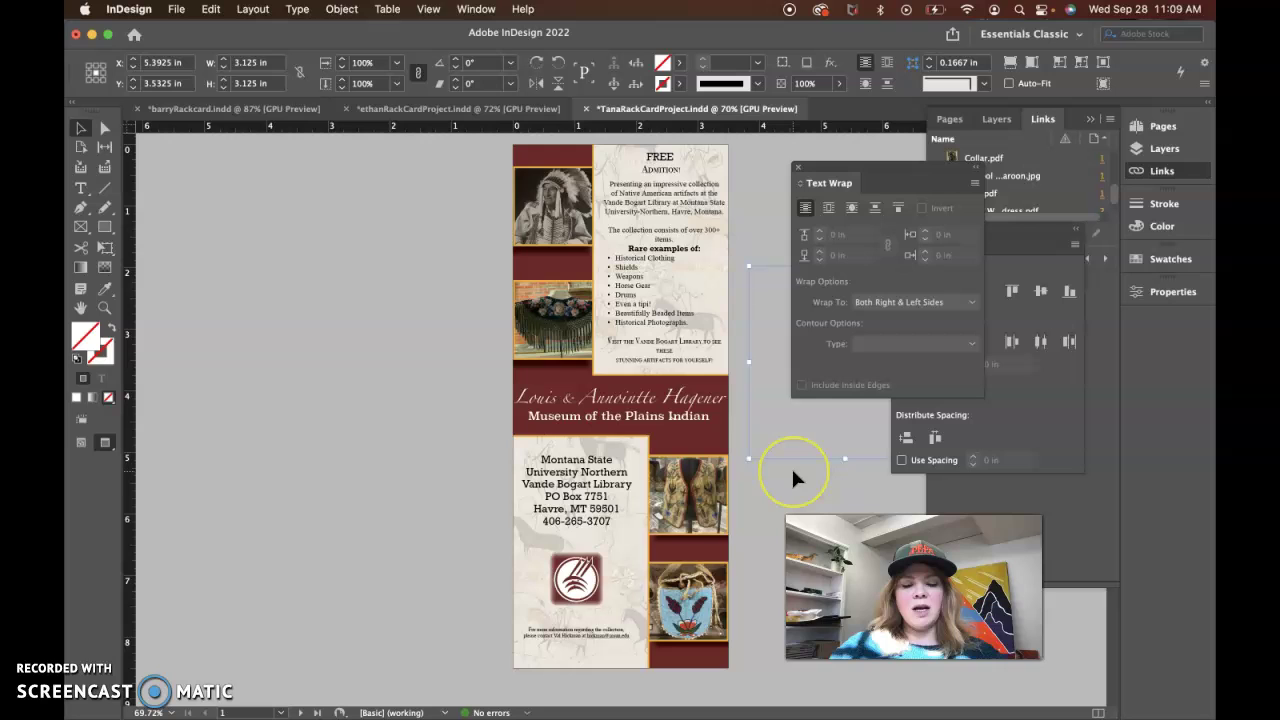
# Widen and shorten the patterned backdrop behind the admission text to 3.8775 in tall
pyautogui.click(703, 378)
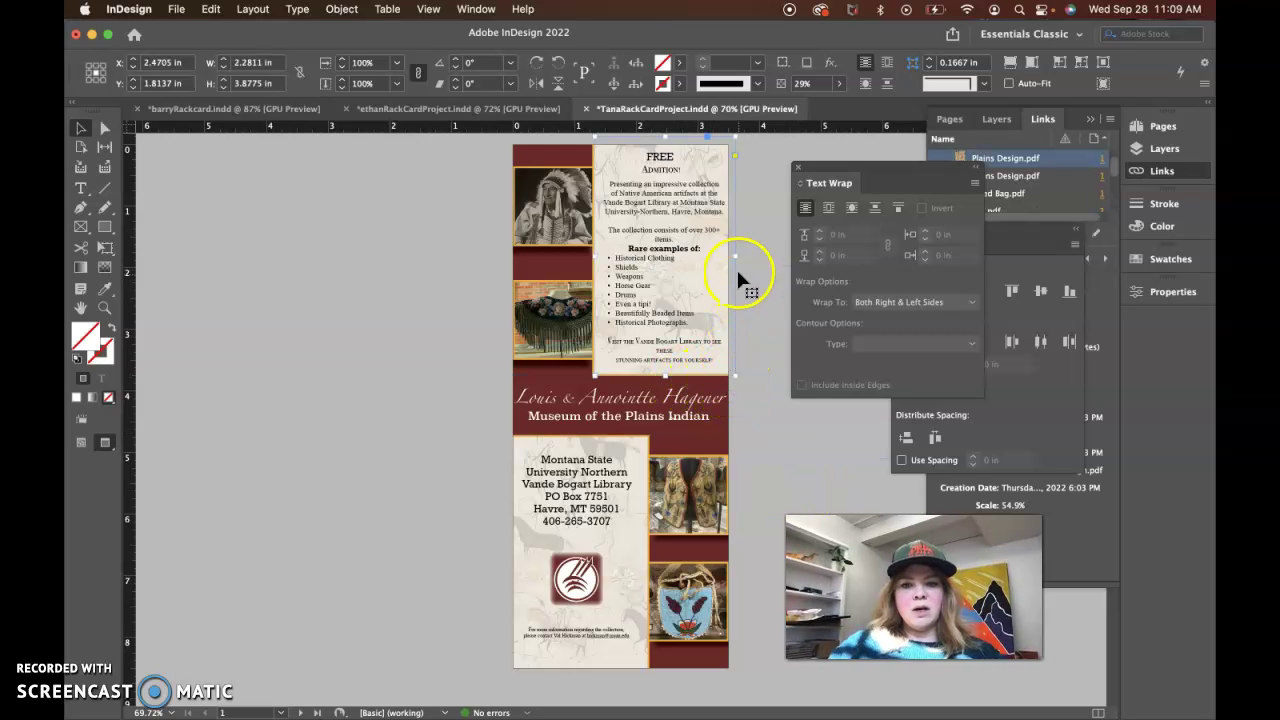
pyautogui.moveTo(735, 257); pyautogui.dragTo(744, 258)
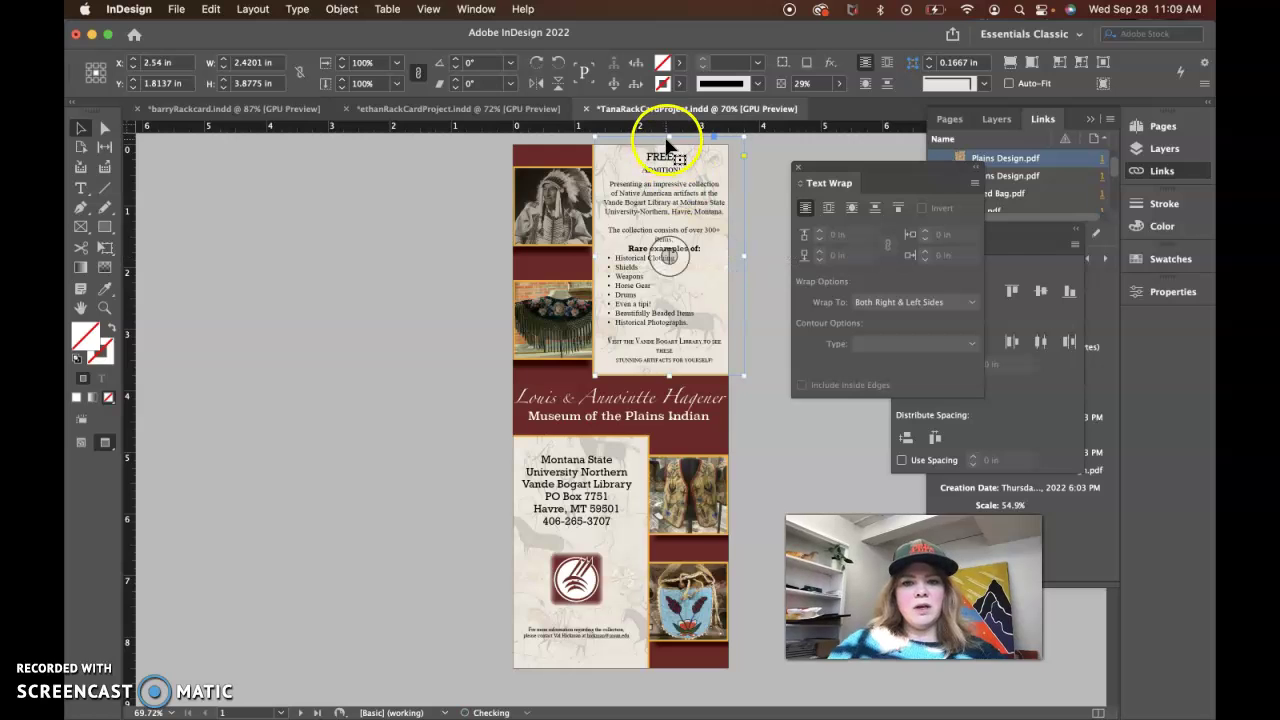
pyautogui.moveTo(665, 136); pyautogui.dragTo(609, 137)
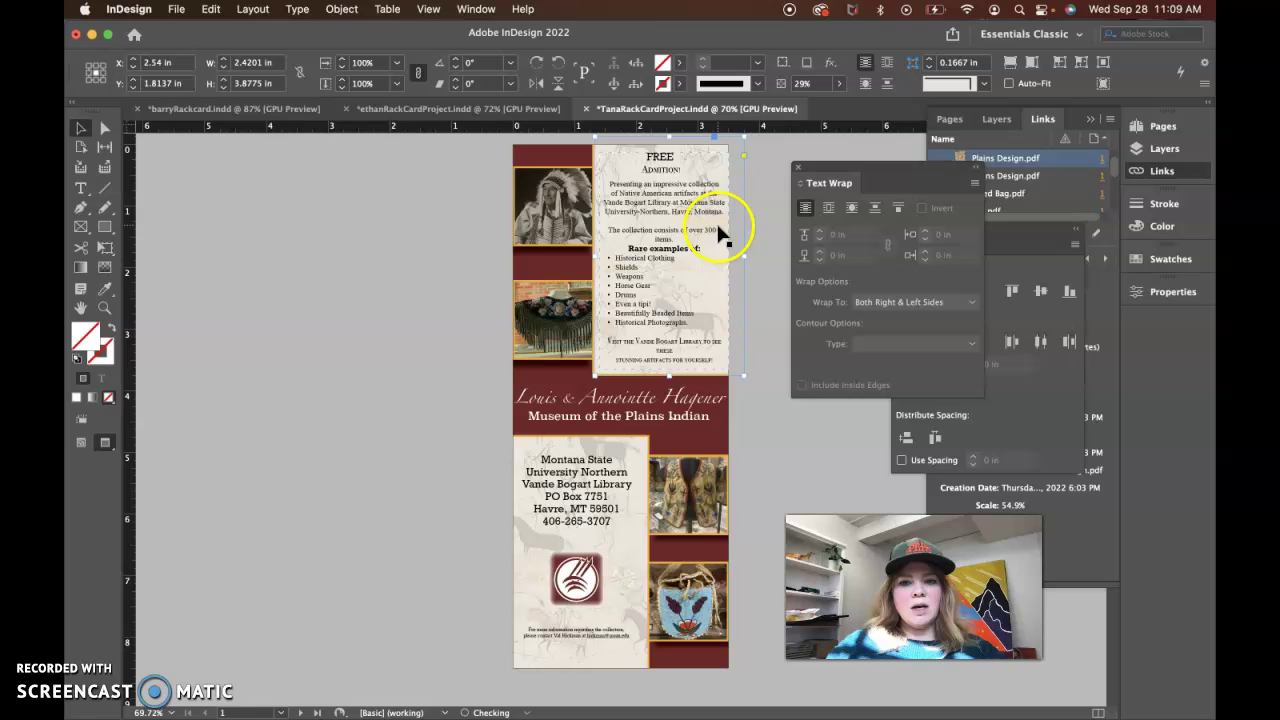
pyautogui.moveTo(723, 234); pyautogui.dragTo(726, 281)
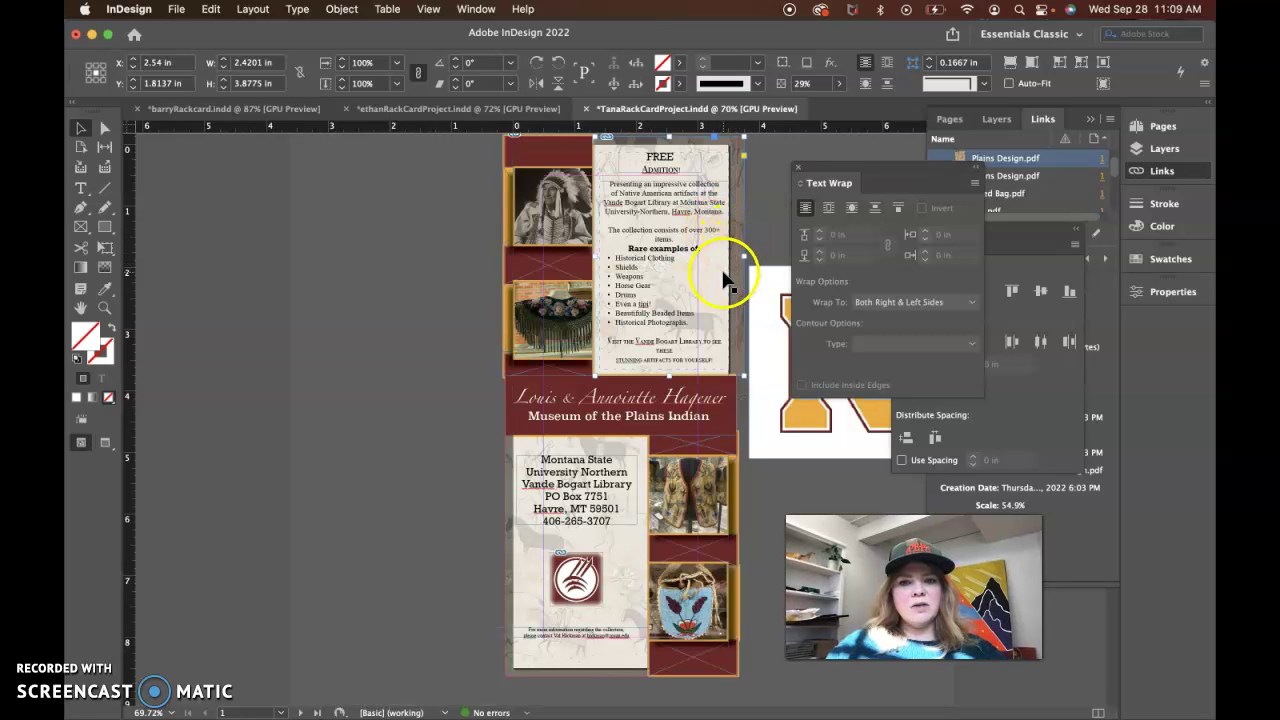
pyautogui.moveTo(617, 336); pyautogui.dragTo(752, 295)
pyautogui.click(757, 246)
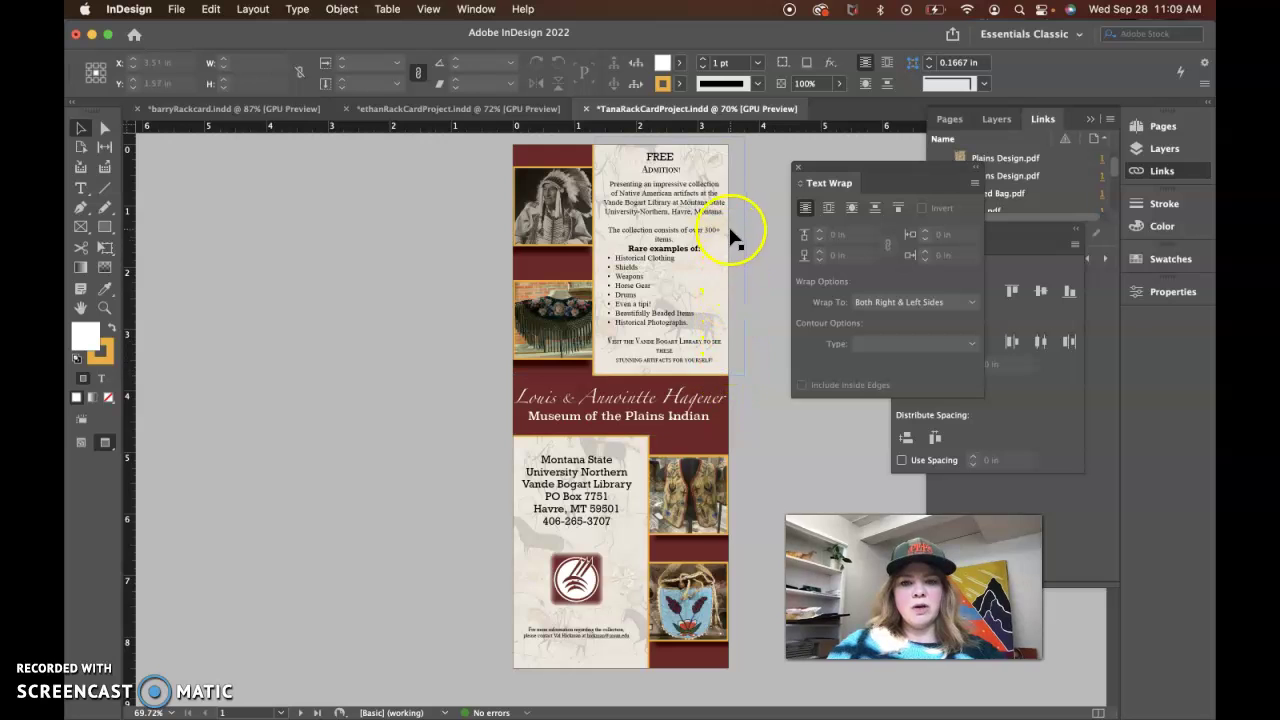
pyautogui.click(765, 177)
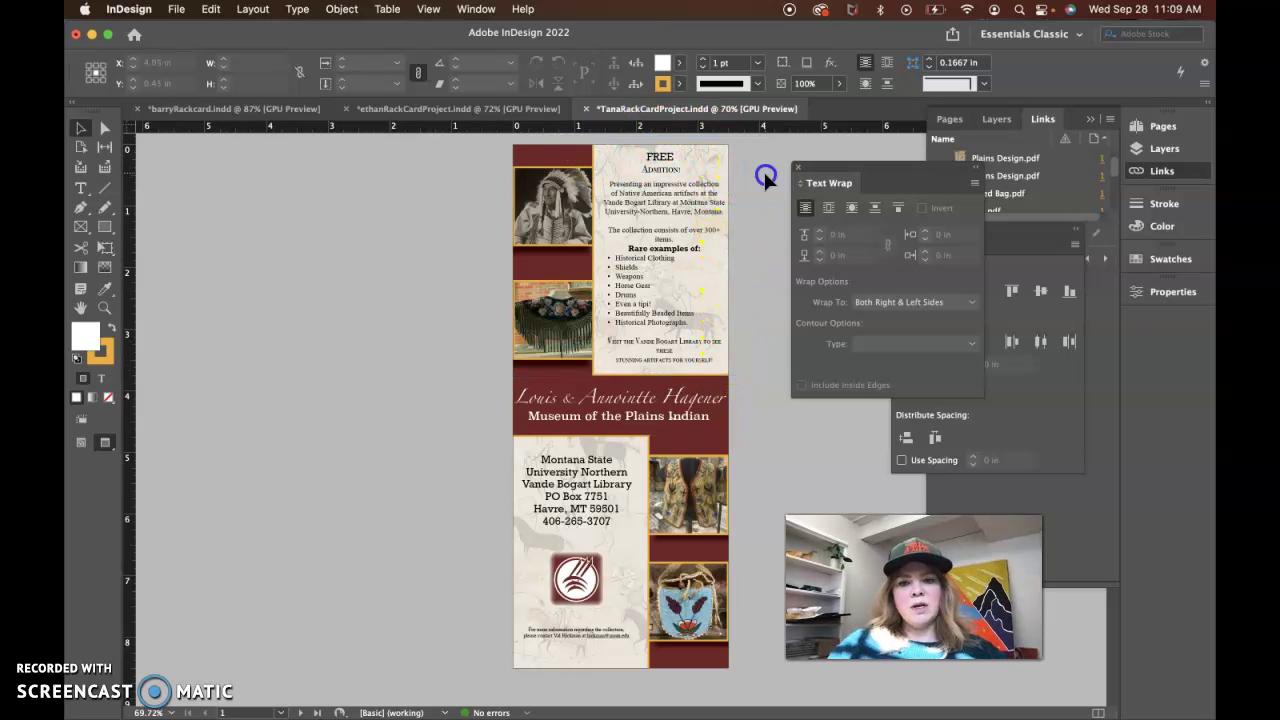
pyautogui.click(710, 472)
pyautogui.click(779, 464)
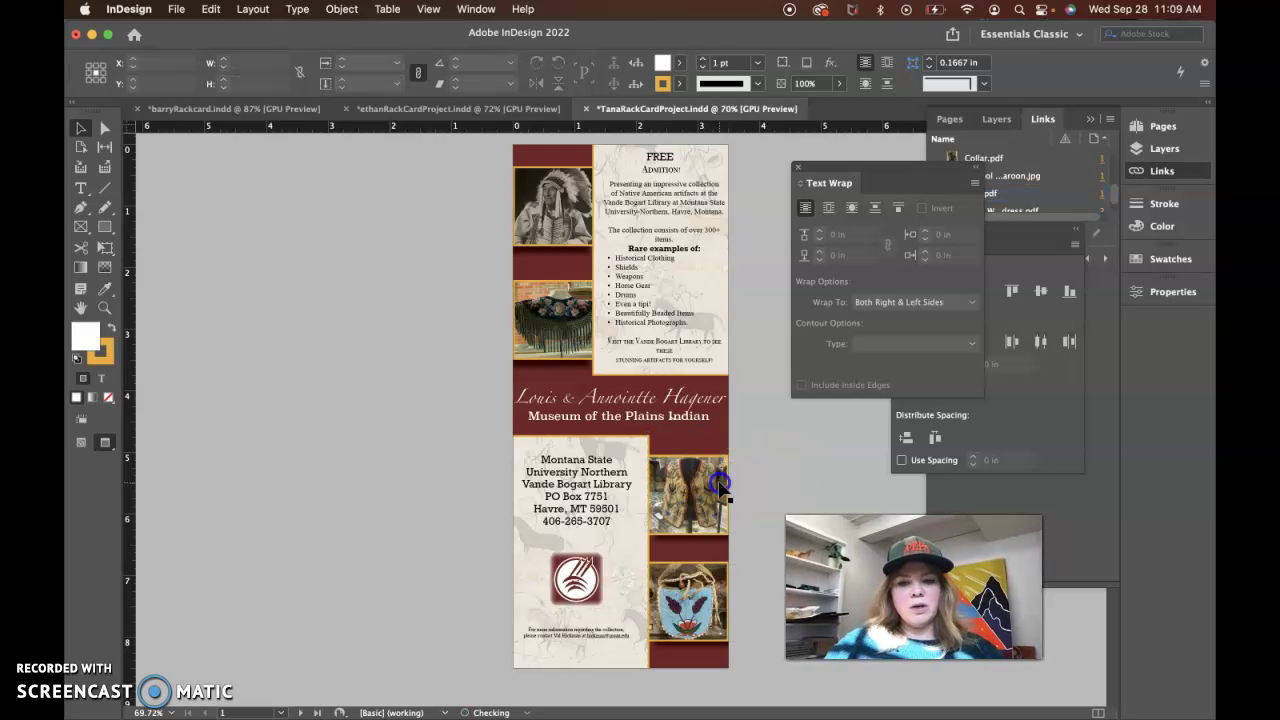
# Try a 6 pt inside stroke on the vest photo frame, then revert it to 2 pt
pyautogui.click(720, 486)
pyautogui.click(806, 451)
pyautogui.click(712, 480)
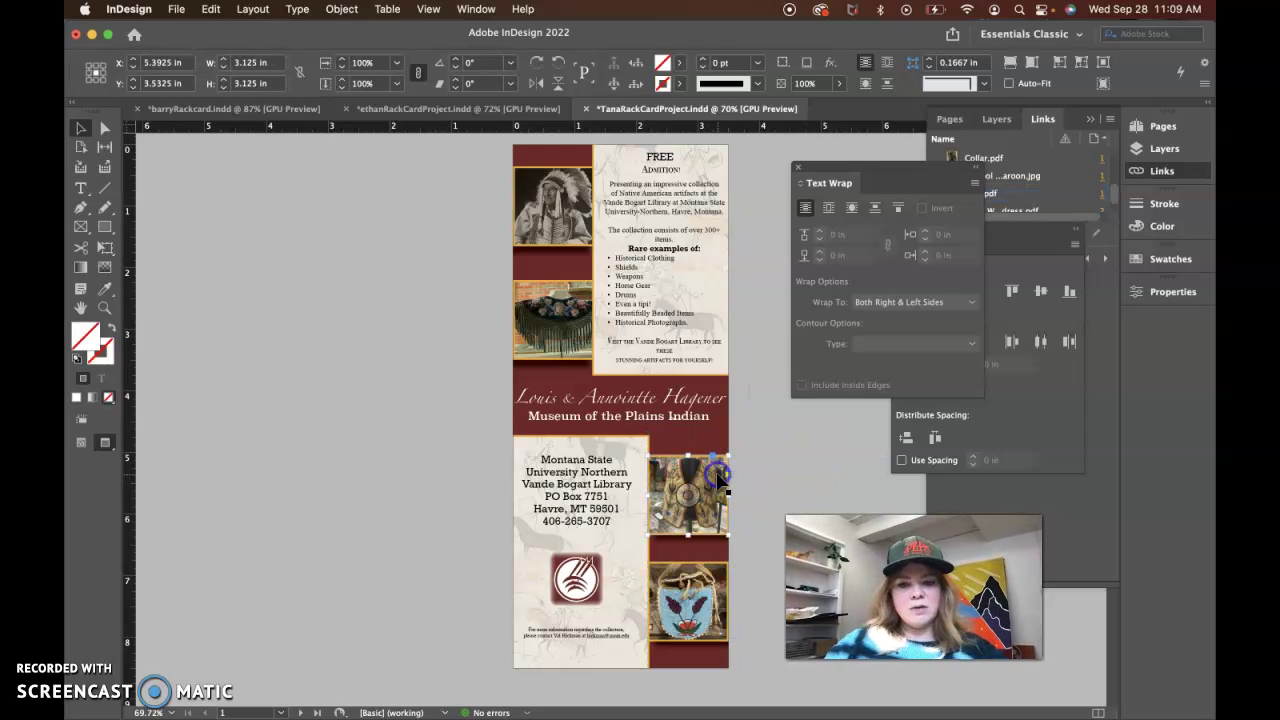
pyautogui.click(1164, 203)
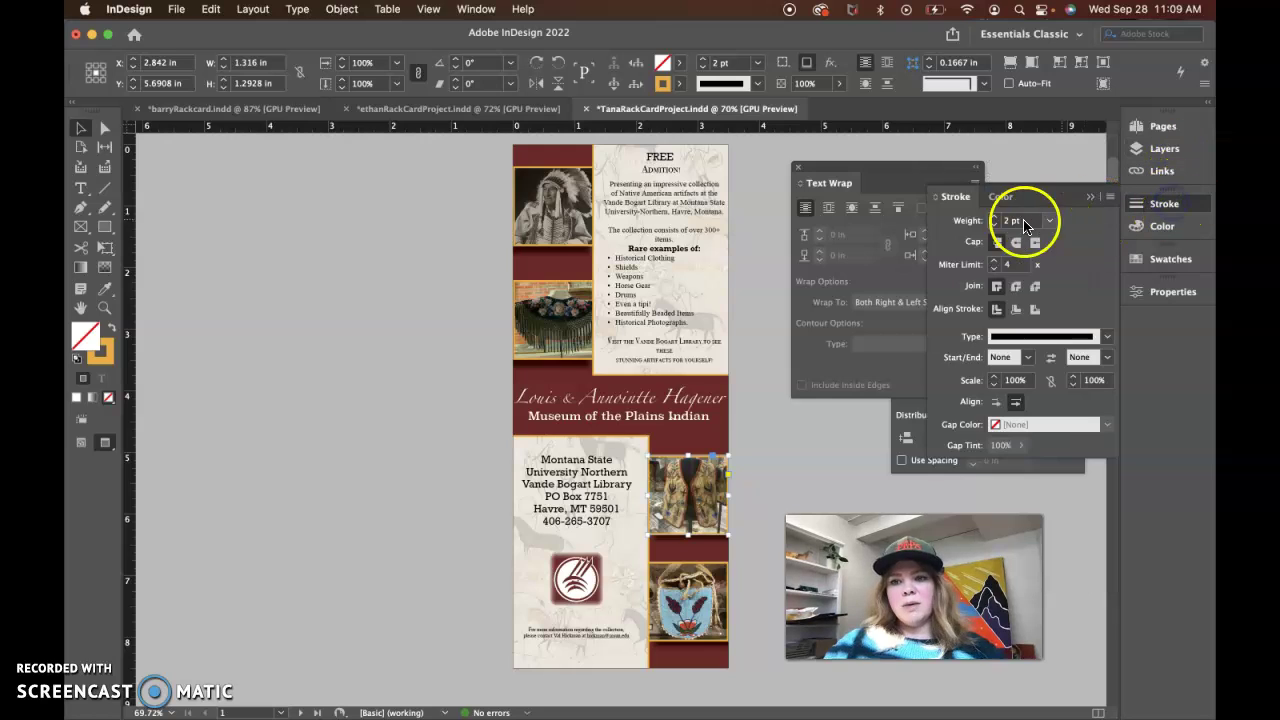
pyautogui.click(994, 216)
pyautogui.click(994, 216)
pyautogui.click(994, 216)
pyautogui.click(994, 216)
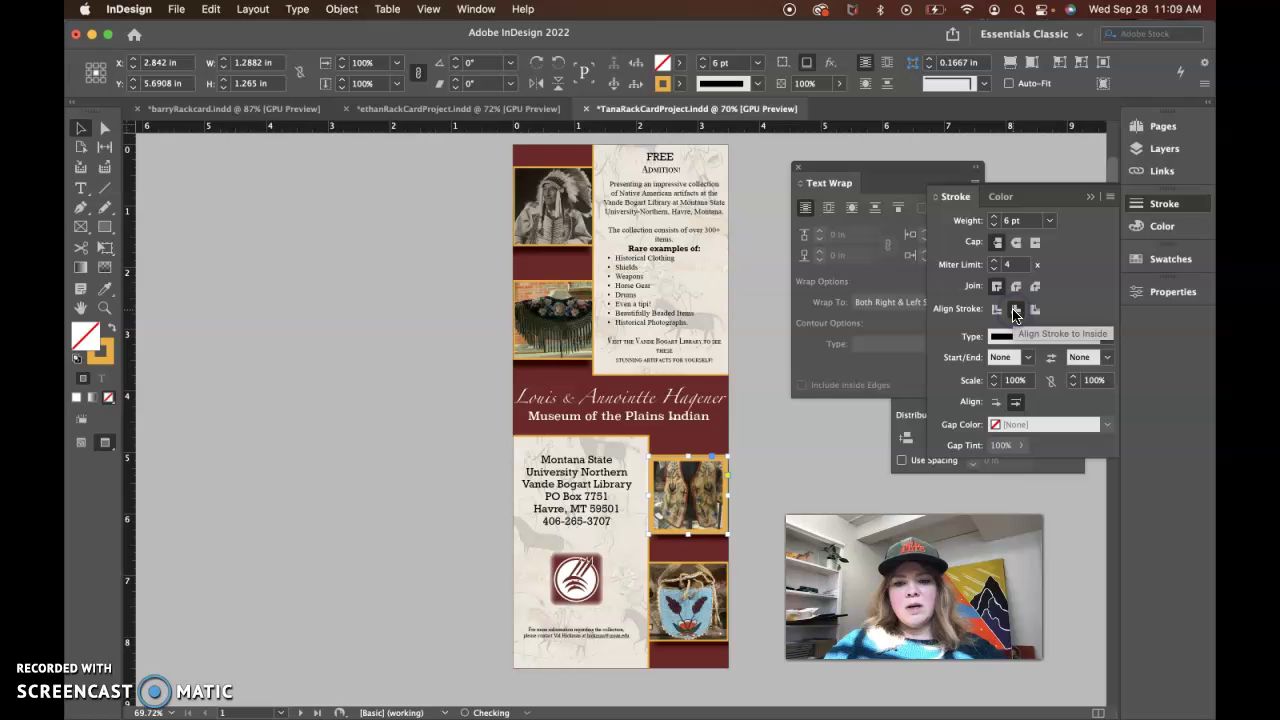
pyautogui.click(870, 416)
pyautogui.click(720, 491)
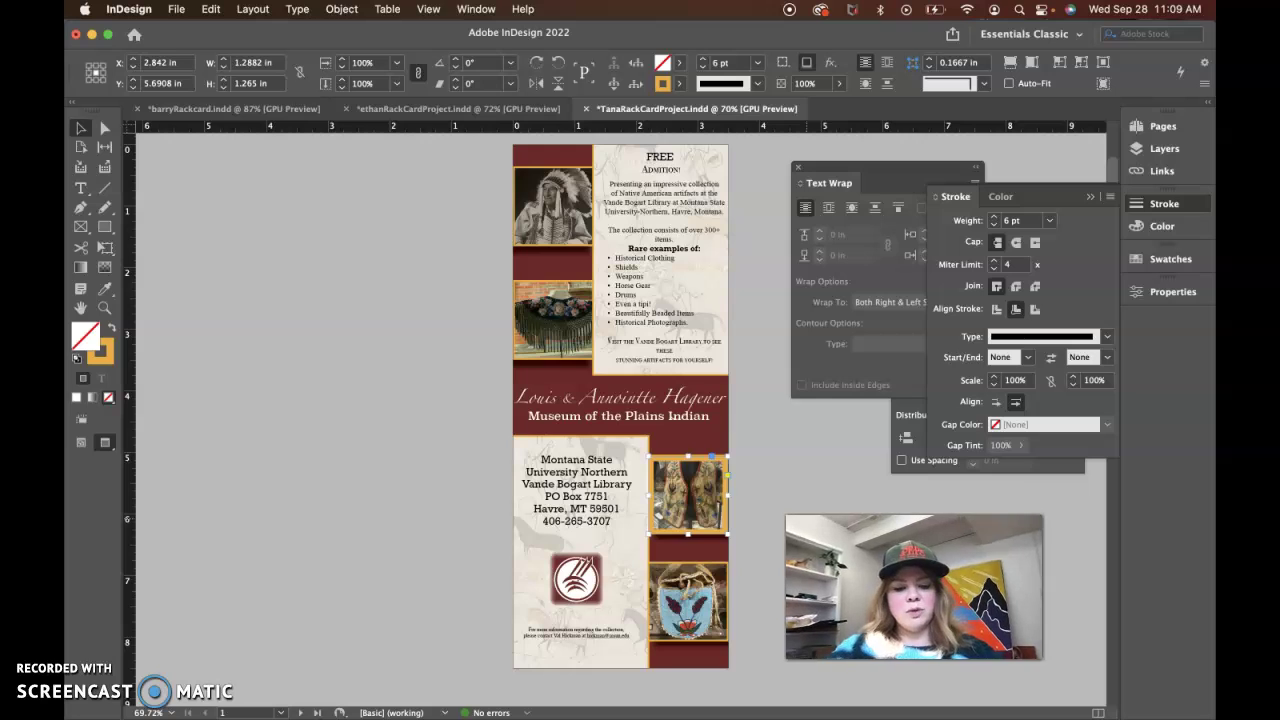
pyautogui.press('Down')
pyautogui.press('Down')
pyautogui.press('Down')
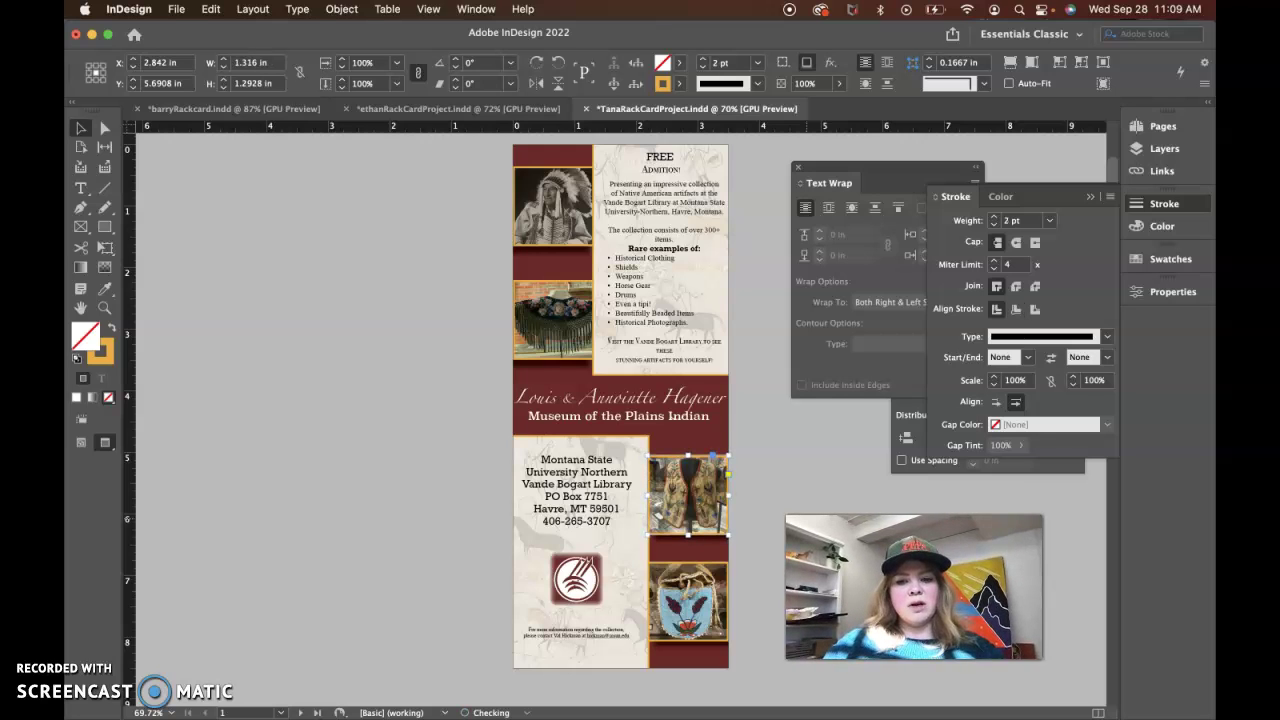
pyautogui.press('Escape')
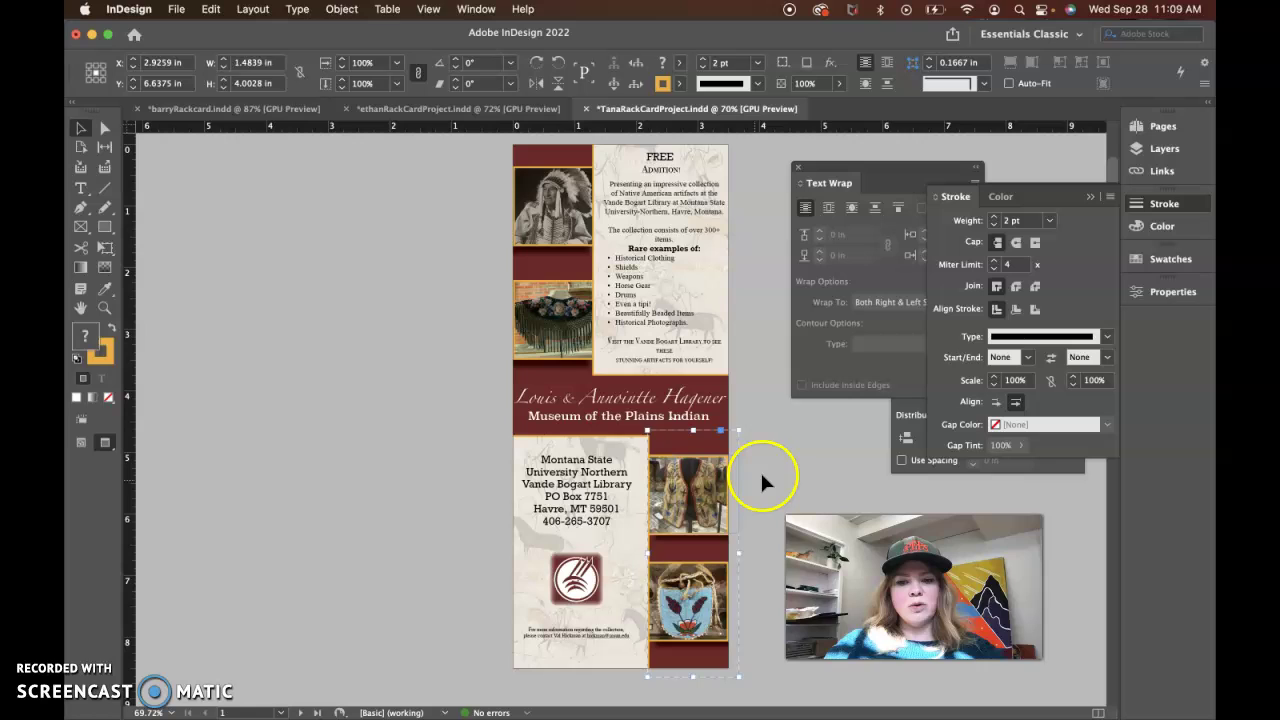
pyautogui.click(762, 477)
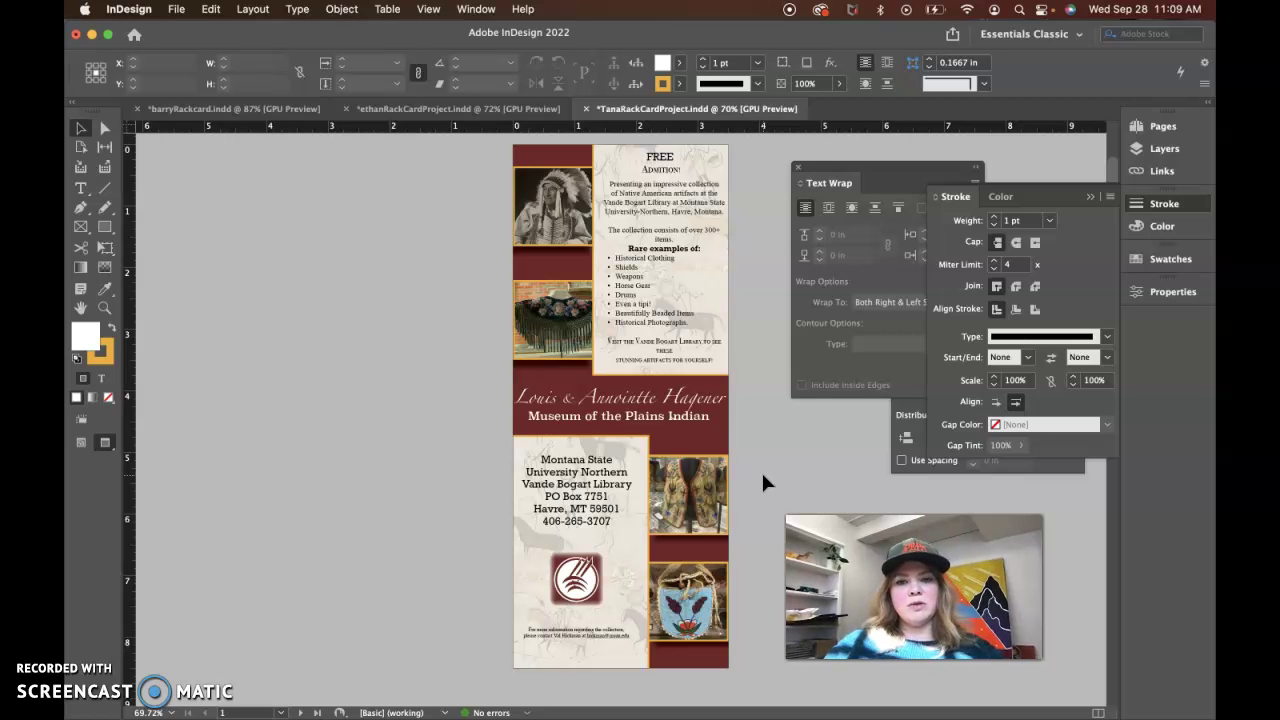
# Join 'these' back onto the closing line about stunning artifacts
pyautogui.click(663, 217)
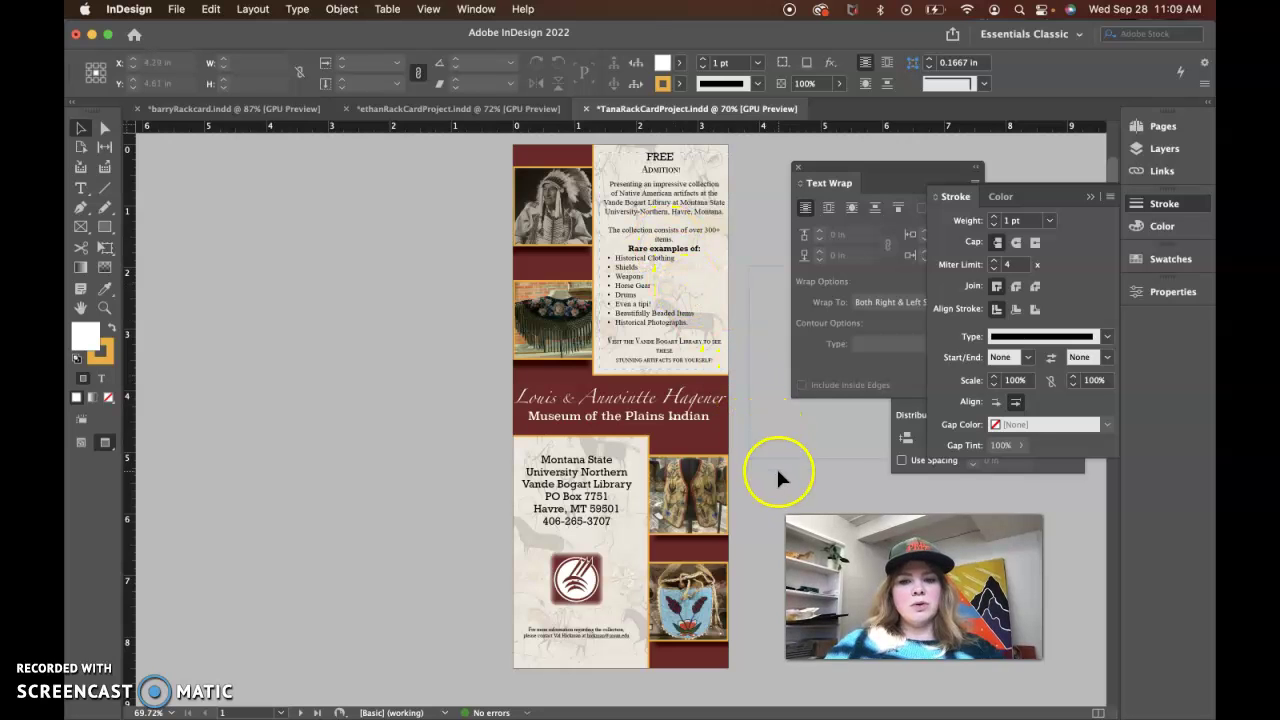
pyautogui.click(614, 359)
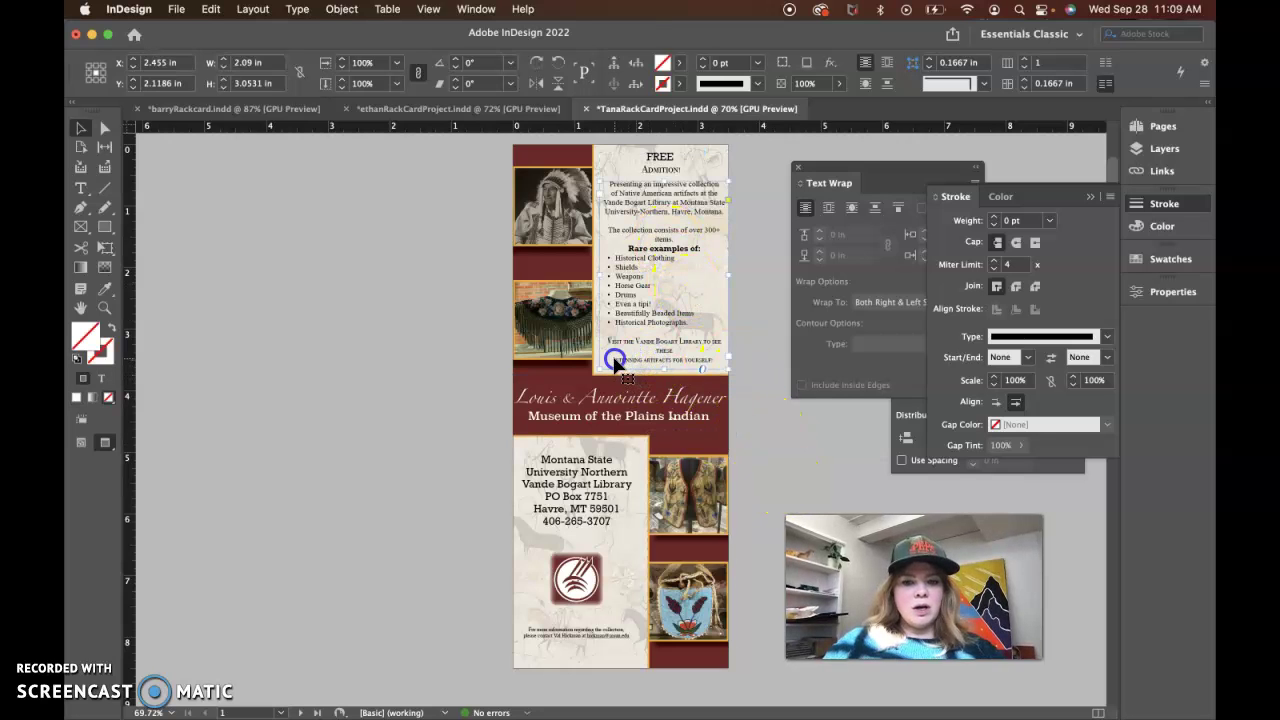
pyautogui.doubleClick(614, 366)
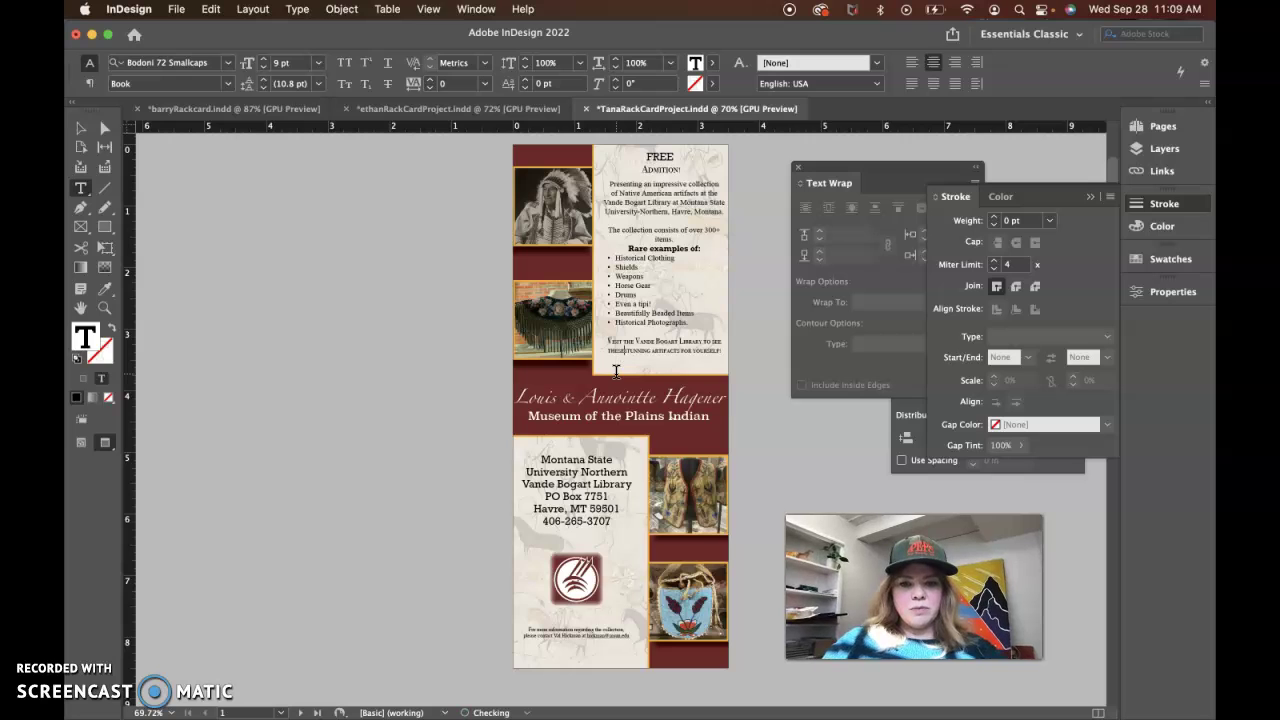
pyautogui.click(620, 356)
pyautogui.press('BackSpace')
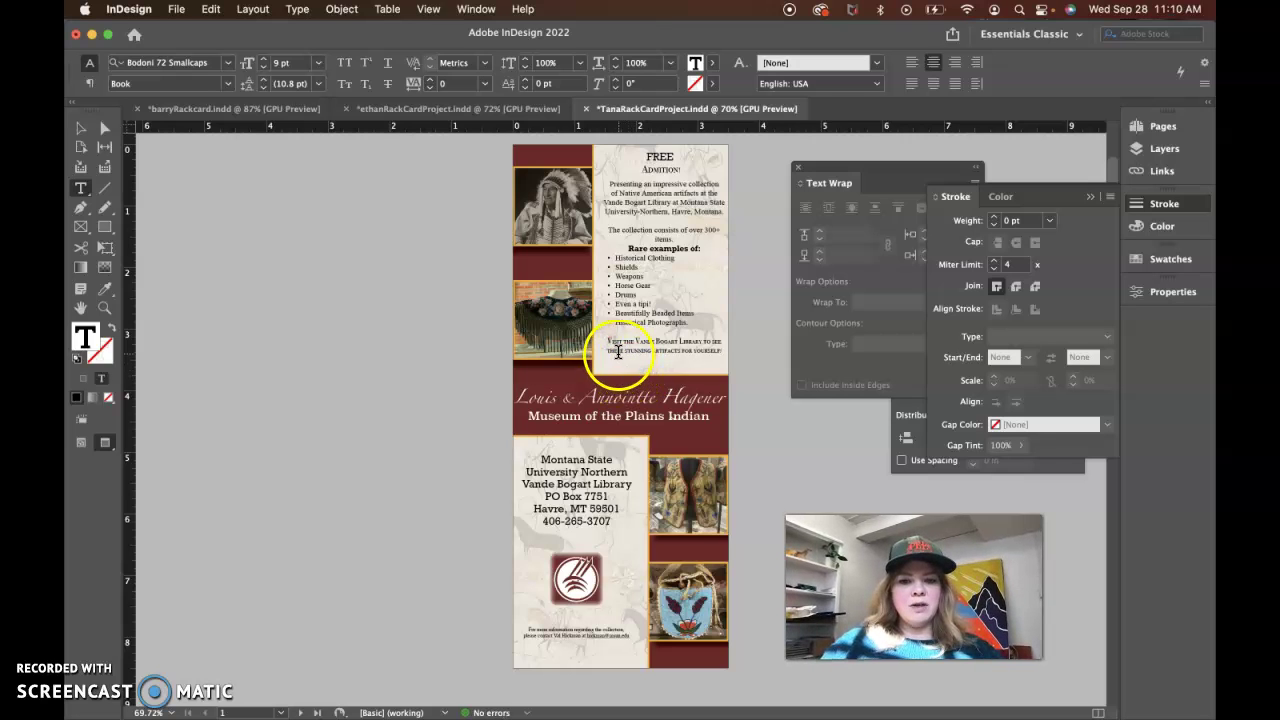
pyautogui.click(774, 467)
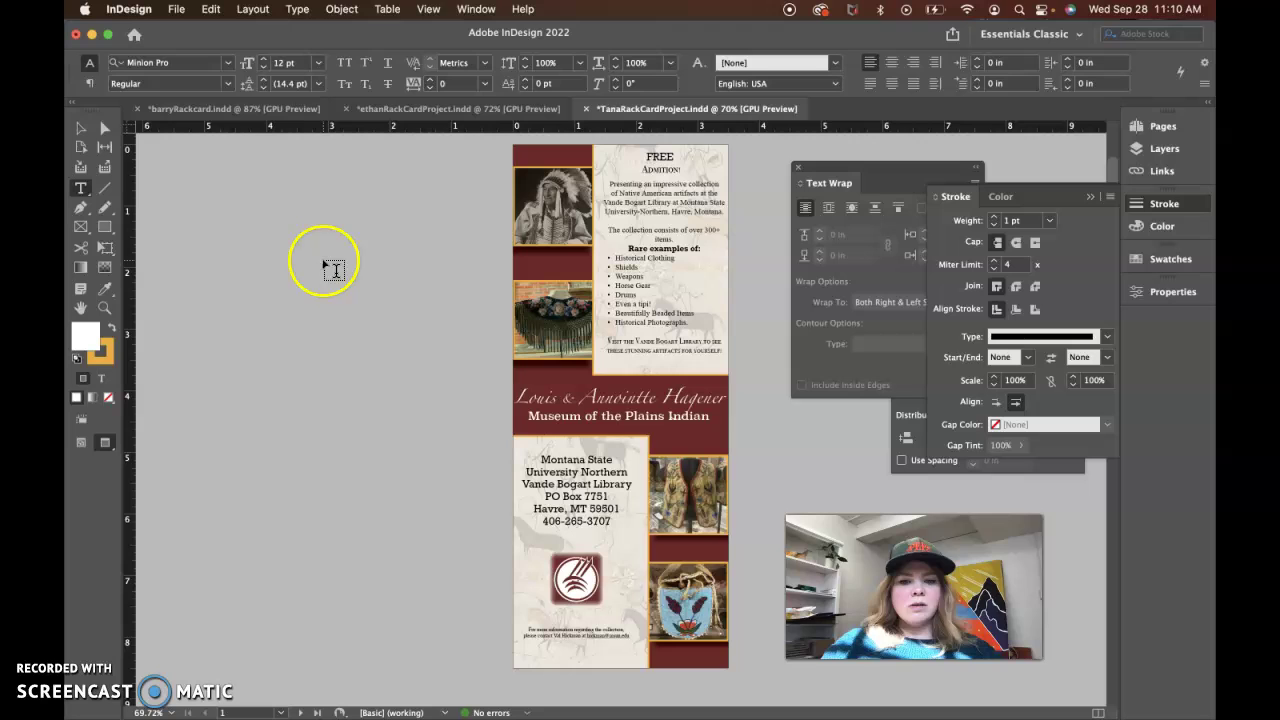
# Shift the upper-right text frame two points to the left
pyautogui.click(81, 128)
pyautogui.click(636, 218)
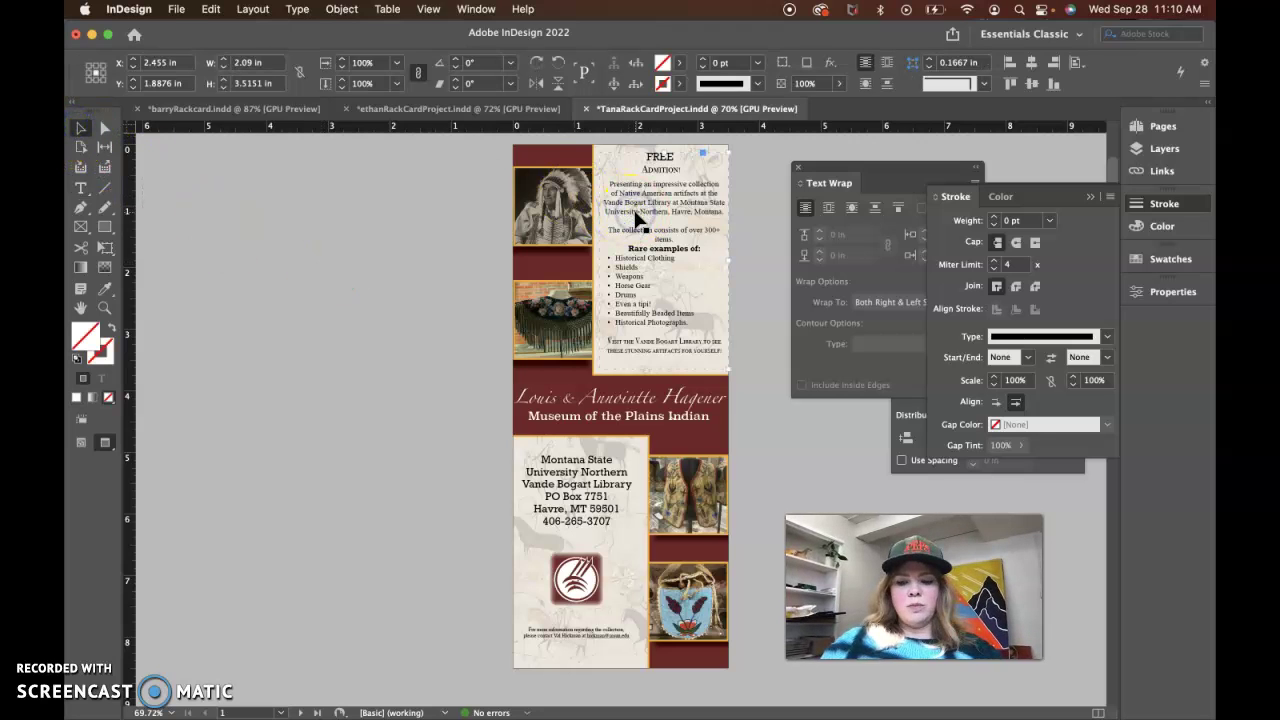
pyautogui.moveTo(635, 212); pyautogui.dragTo(636, 219)
pyautogui.press('Down')
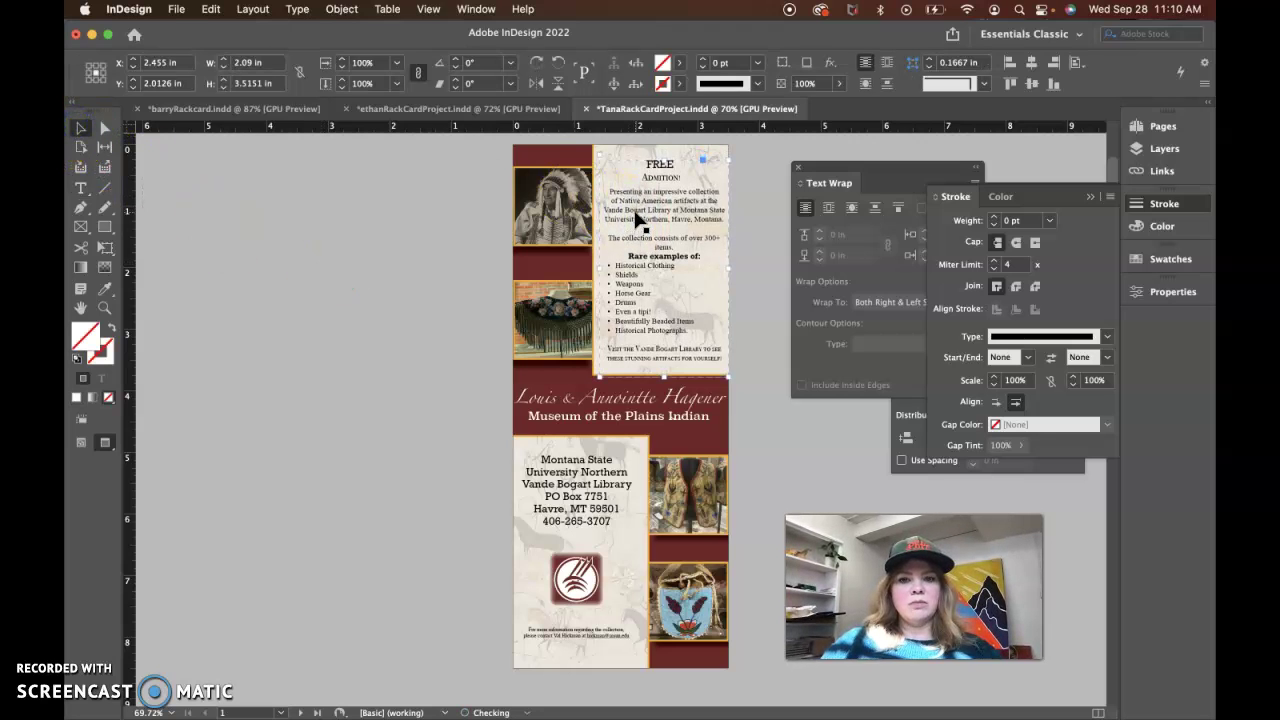
pyautogui.press('Up')
pyautogui.click(740, 230)
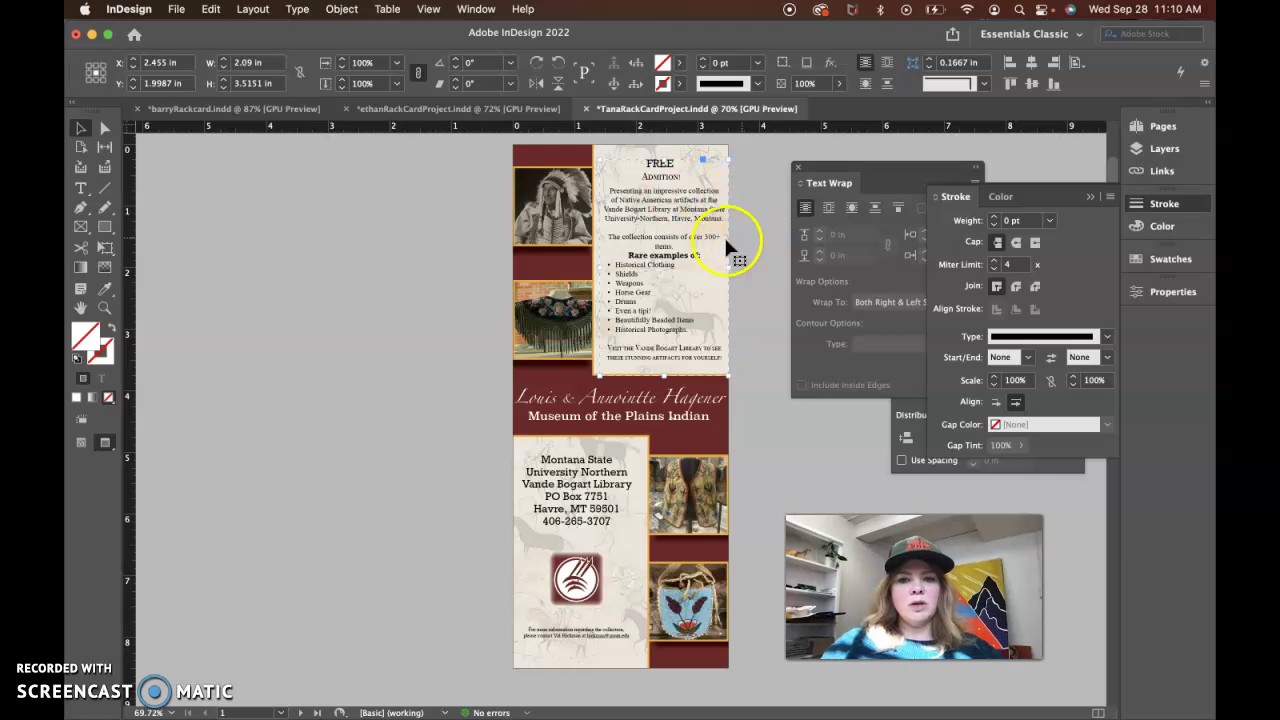
pyautogui.press('Left')
pyautogui.press('Left')
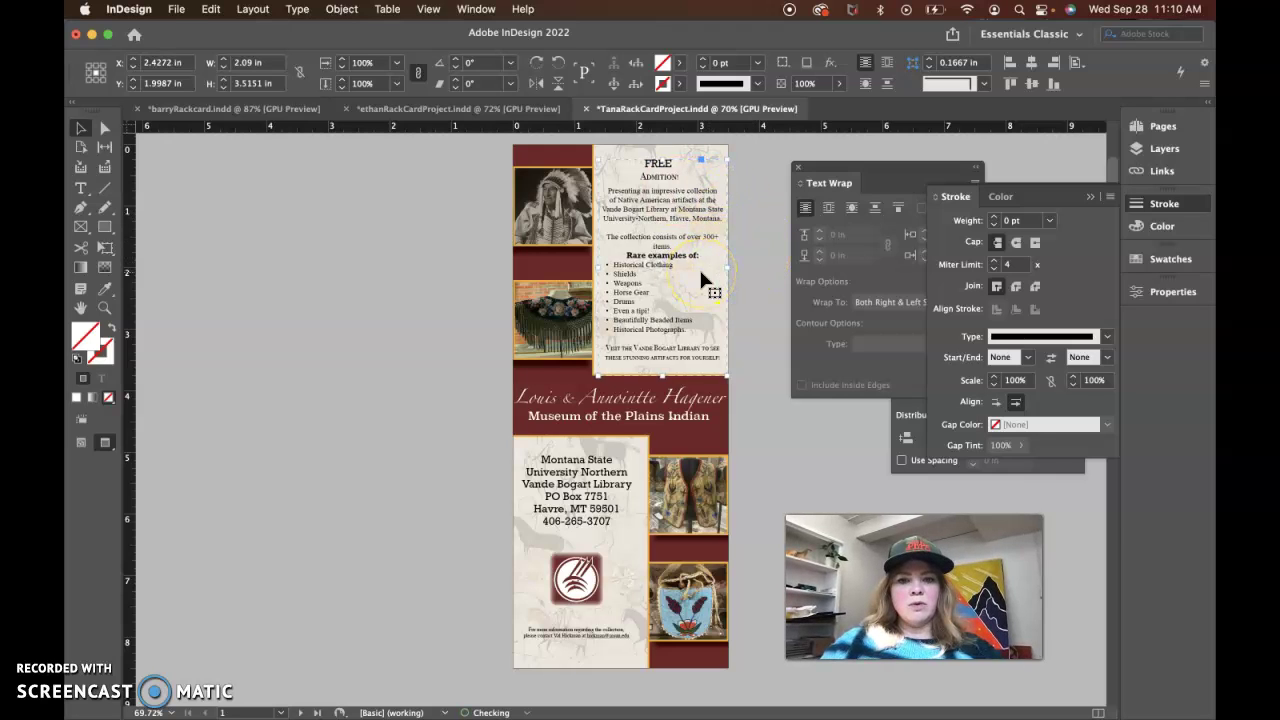
pyautogui.click(763, 343)
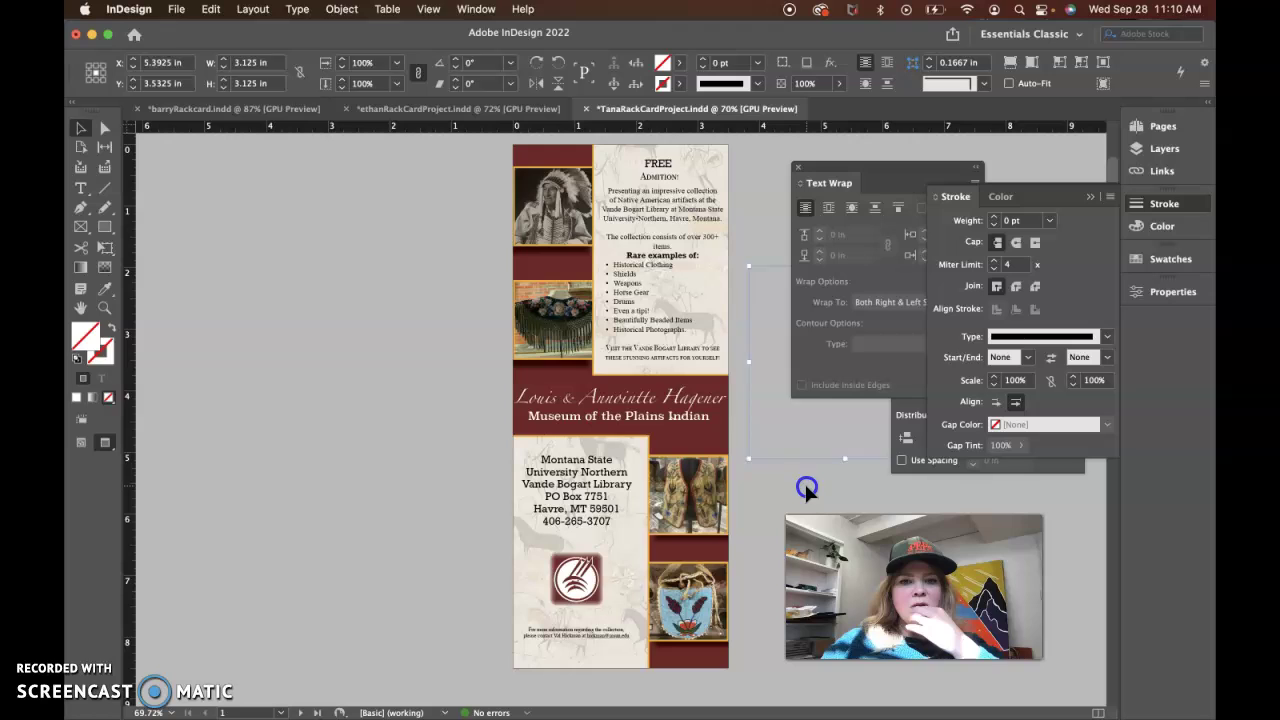
pyautogui.click(805, 485)
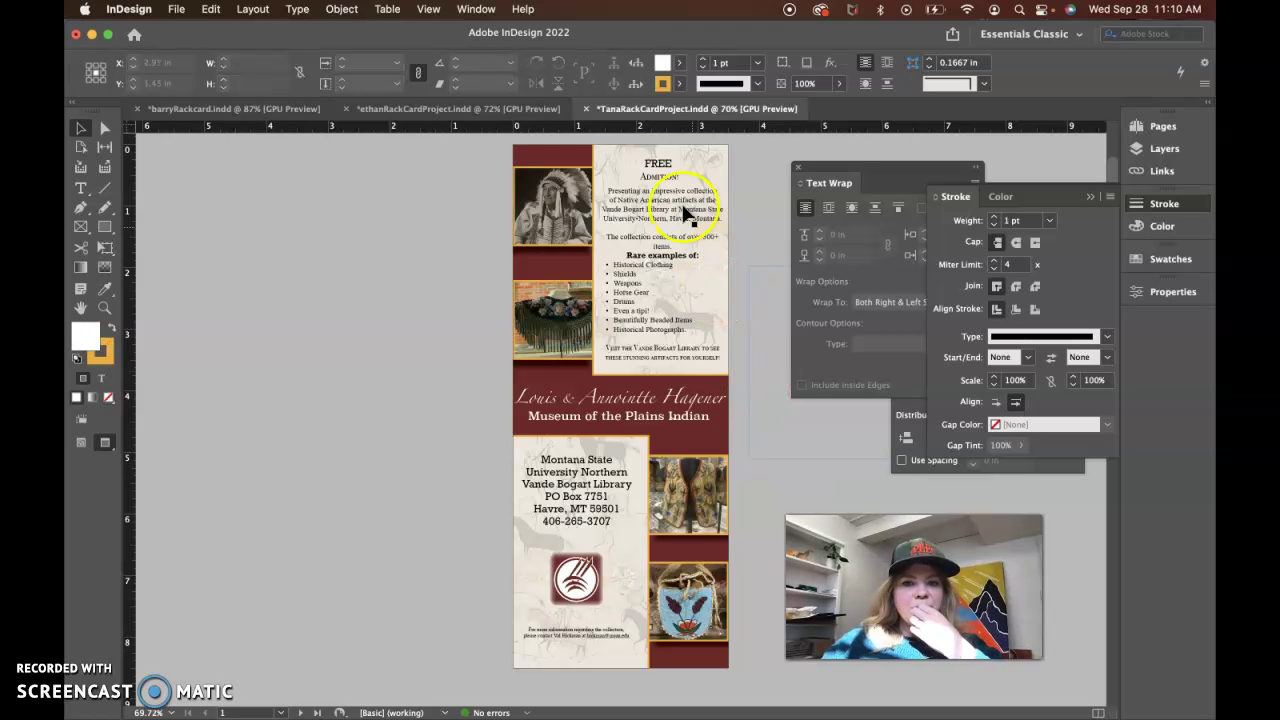
# Set the FREE and Admition heading words in Bold
pyautogui.click(663, 172)
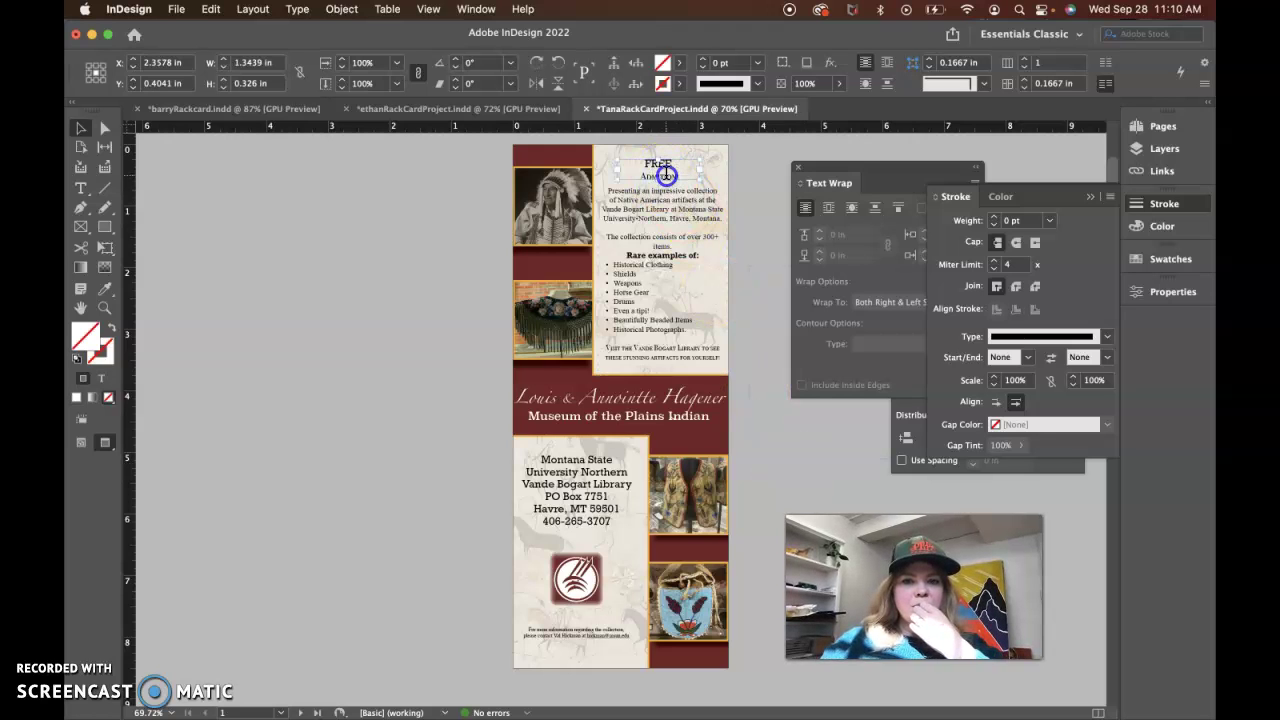
pyautogui.doubleClick(663, 171)
pyautogui.click(664, 163)
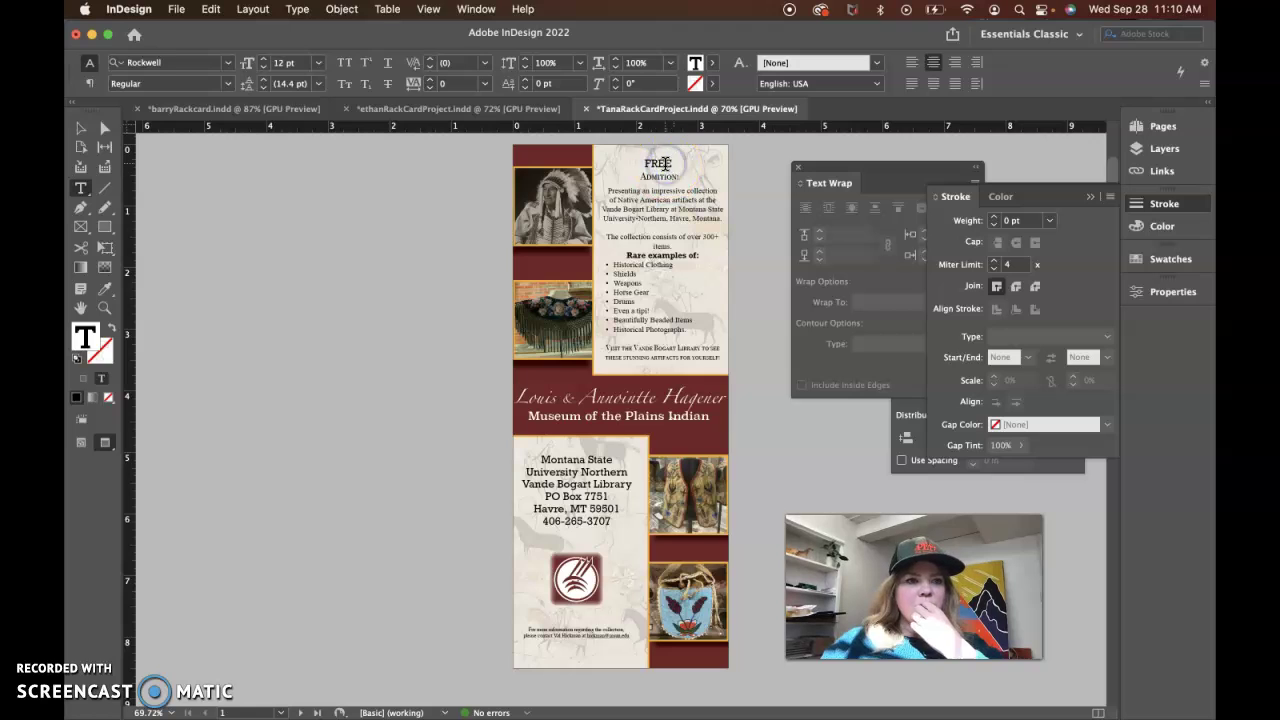
pyautogui.doubleClick(651, 177)
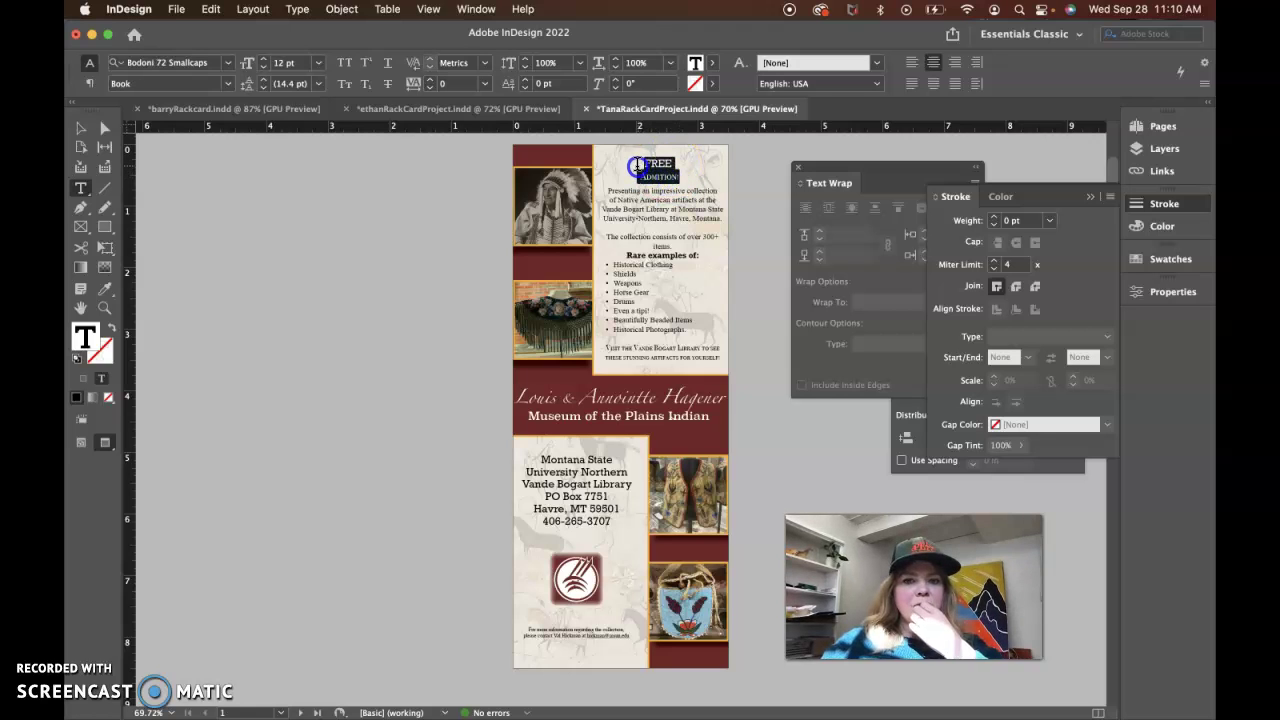
pyautogui.keyDown('shift'); pyautogui.click(636, 163); pyautogui.keyUp('shift')
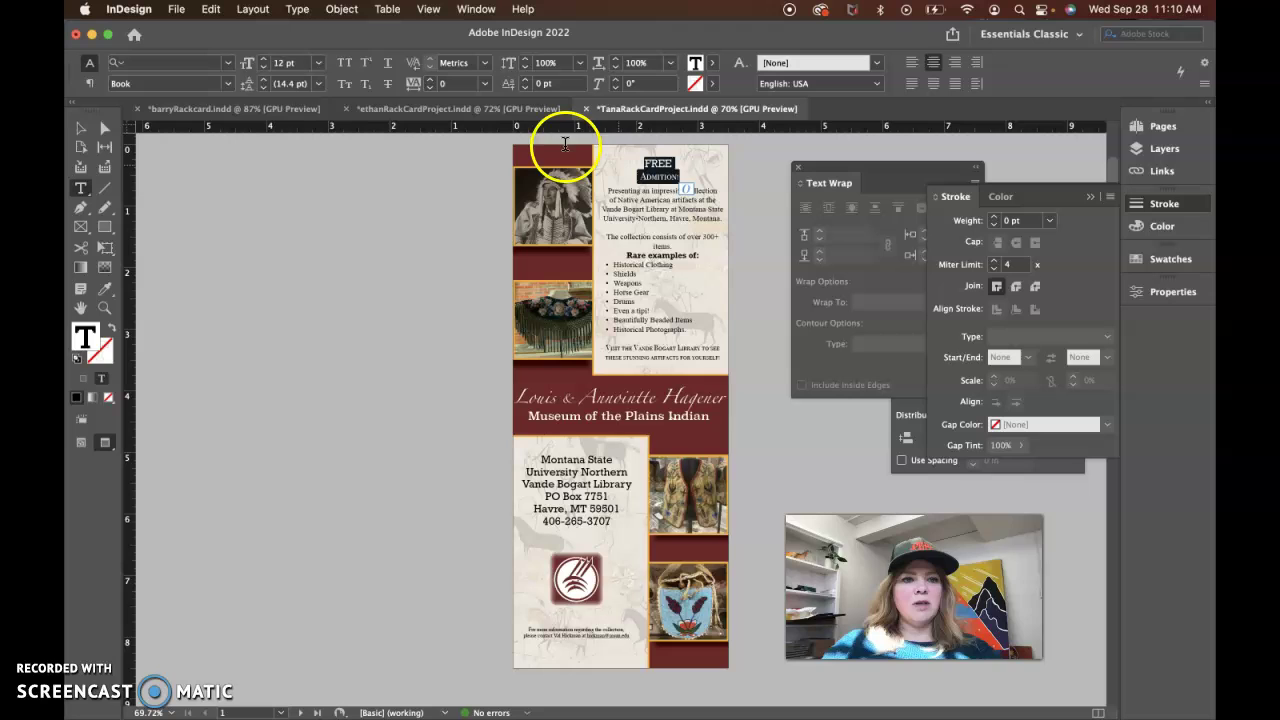
pyautogui.click(228, 84)
pyautogui.click(206, 153)
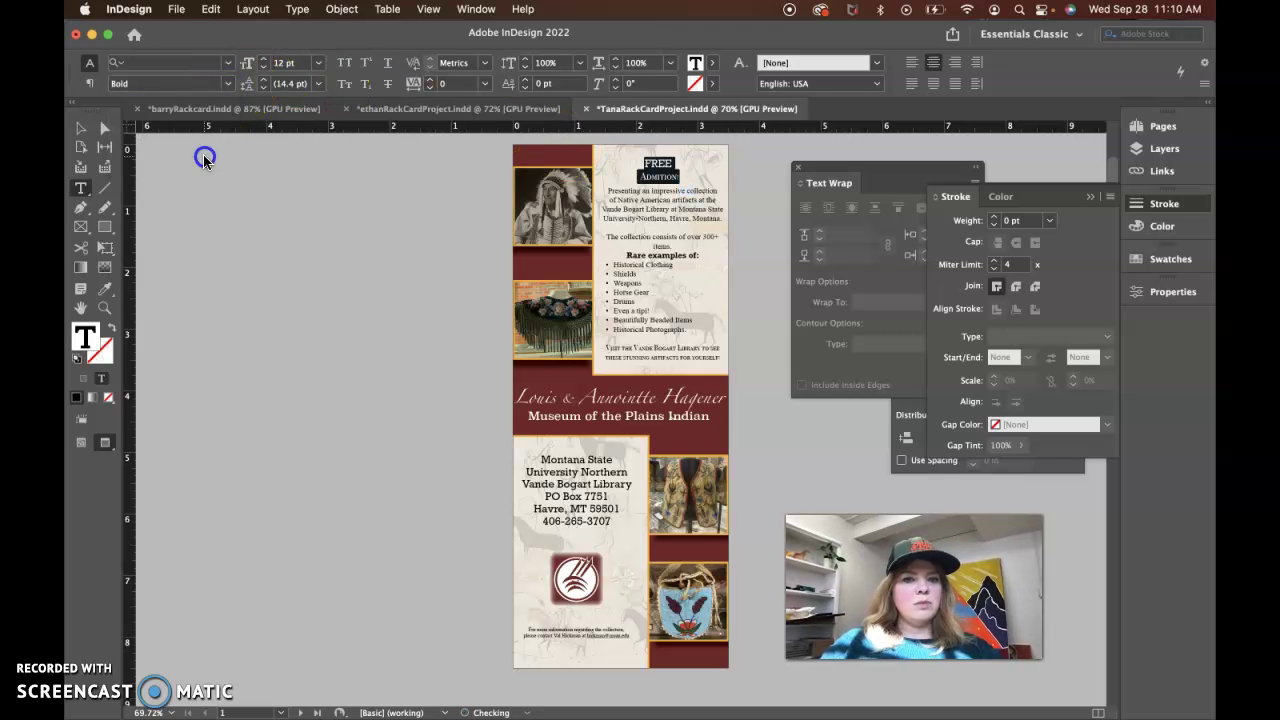
pyautogui.click(247, 190)
pyautogui.click(606, 210)
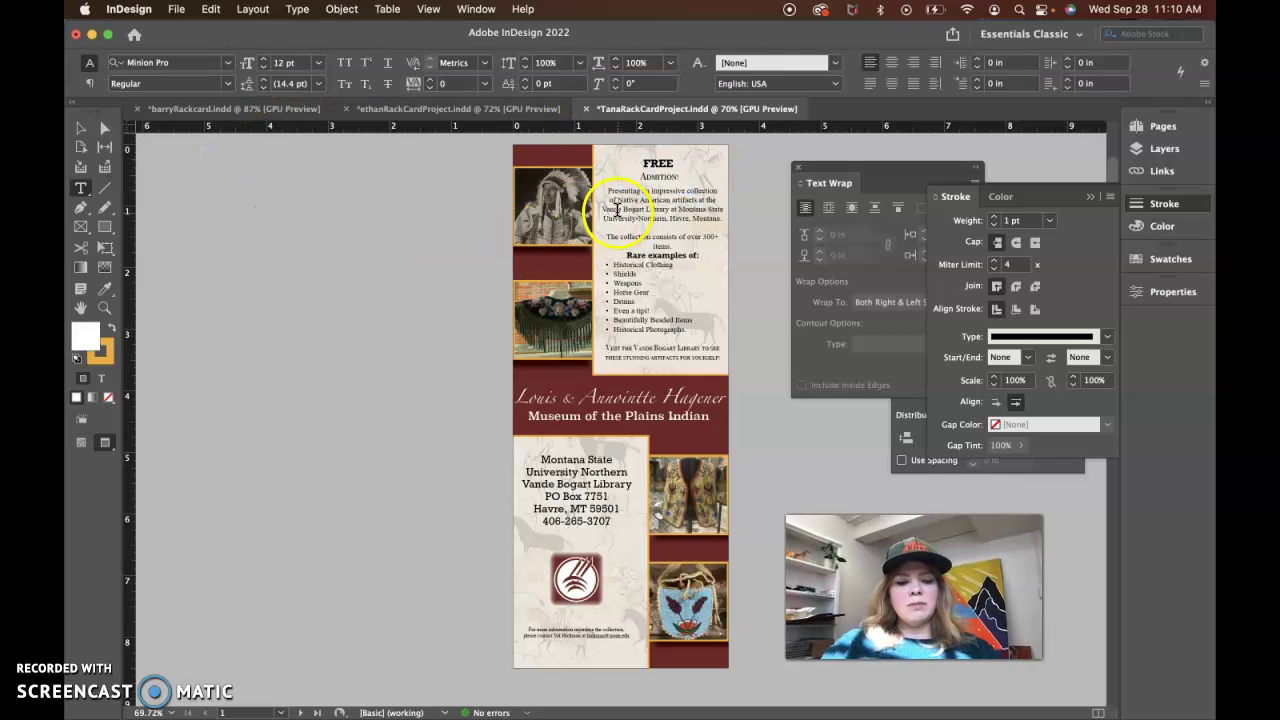
pyautogui.click(786, 421)
pyautogui.click(686, 257)
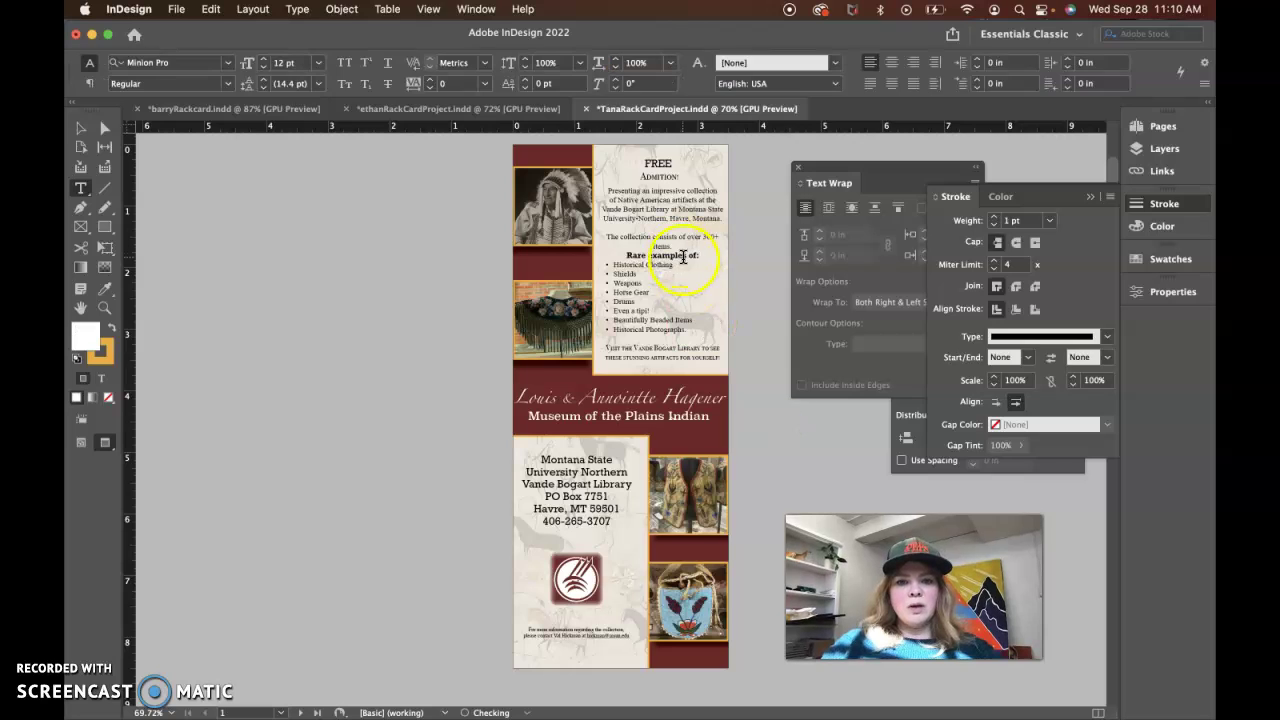
pyautogui.tripleClick(686, 257)
pyautogui.moveTo(666, 187); pyautogui.dragTo(658, 168)
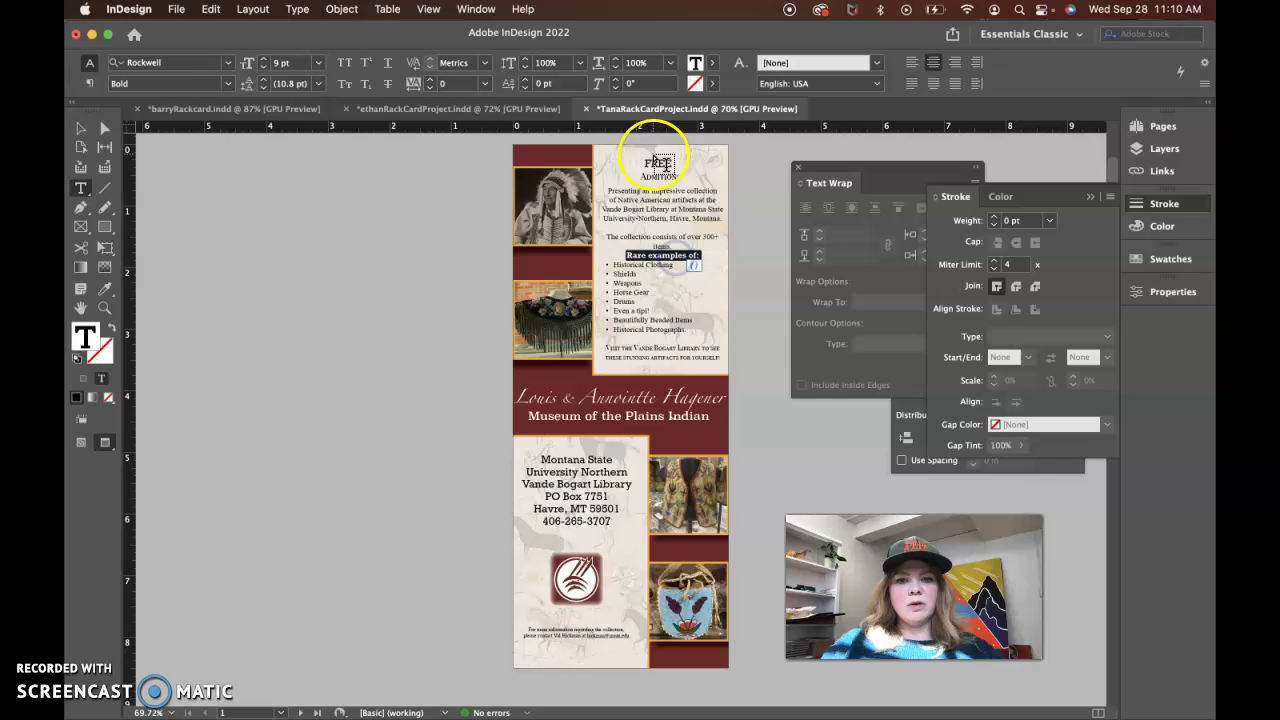
pyautogui.click(652, 162)
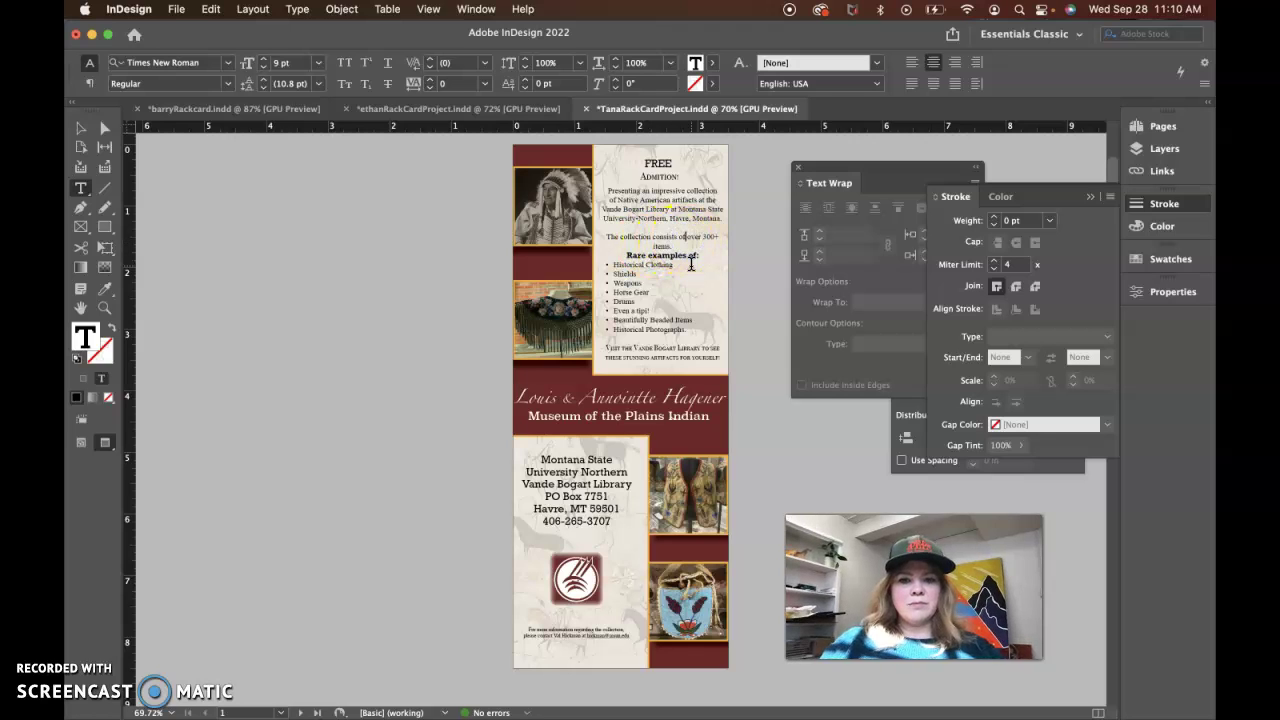
# Put 'items.' back on the collection sentence line and add a blank line above 'Rare examples of:'
pyautogui.press('BackSpace')
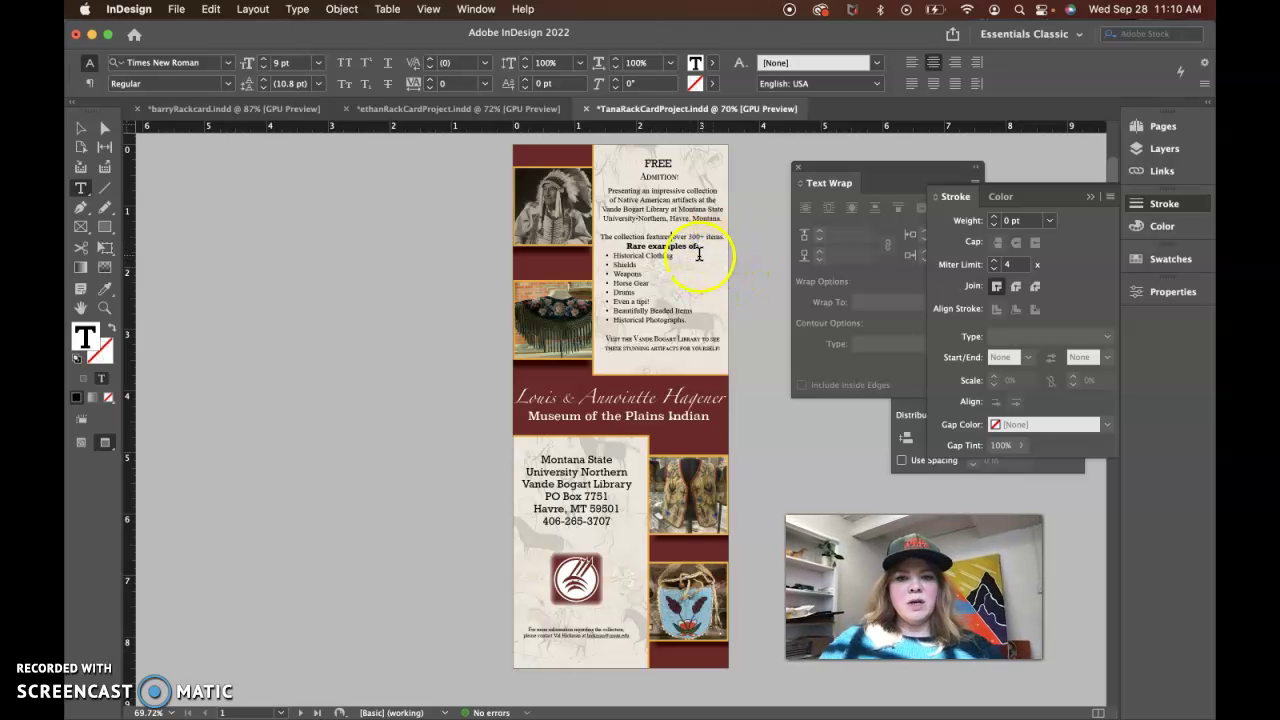
pyautogui.click(750, 320)
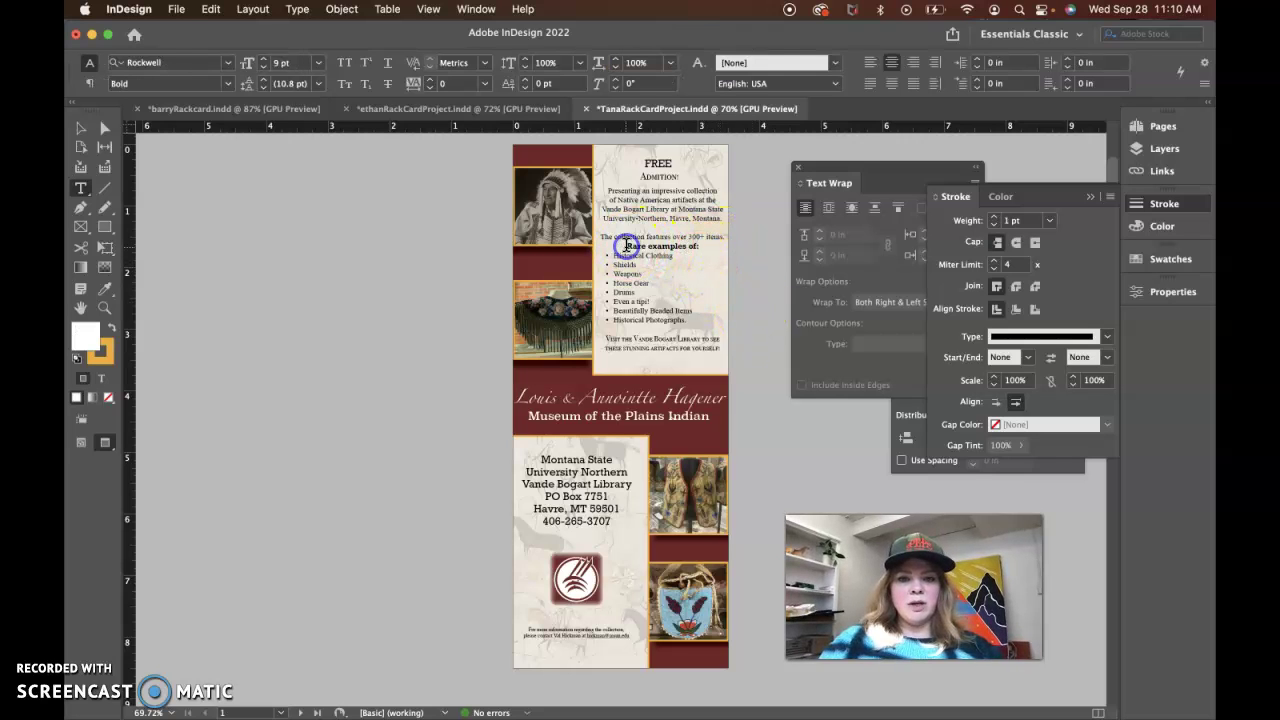
pyautogui.click(627, 245)
pyautogui.click(662, 250)
pyautogui.doubleClick(662, 247)
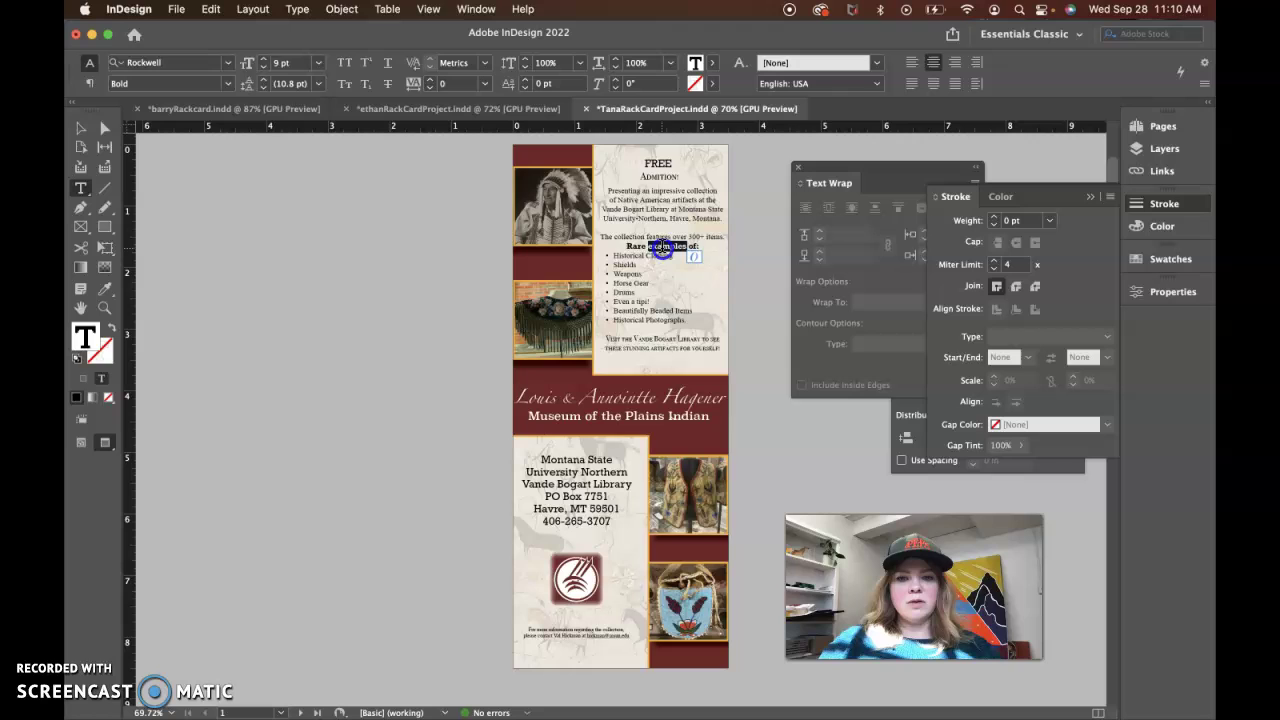
pyautogui.click(625, 246)
pyautogui.press('Return')
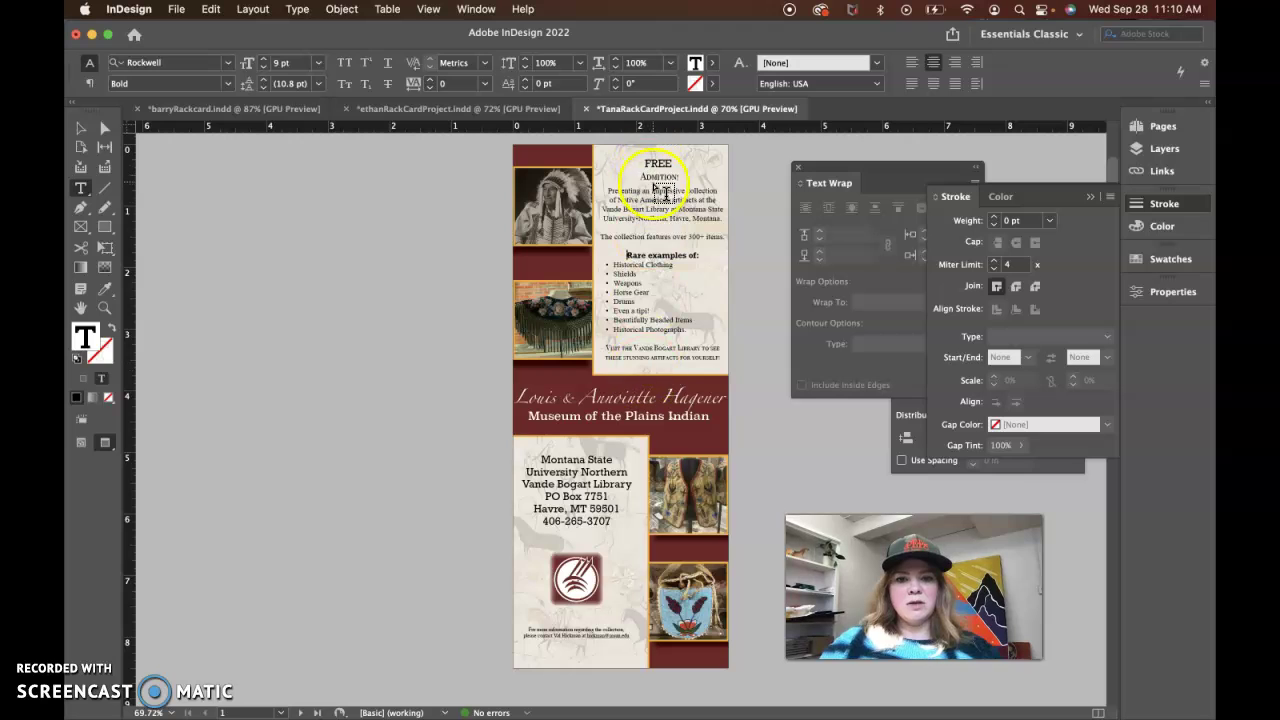
pyautogui.click(81, 128)
pyautogui.click(313, 236)
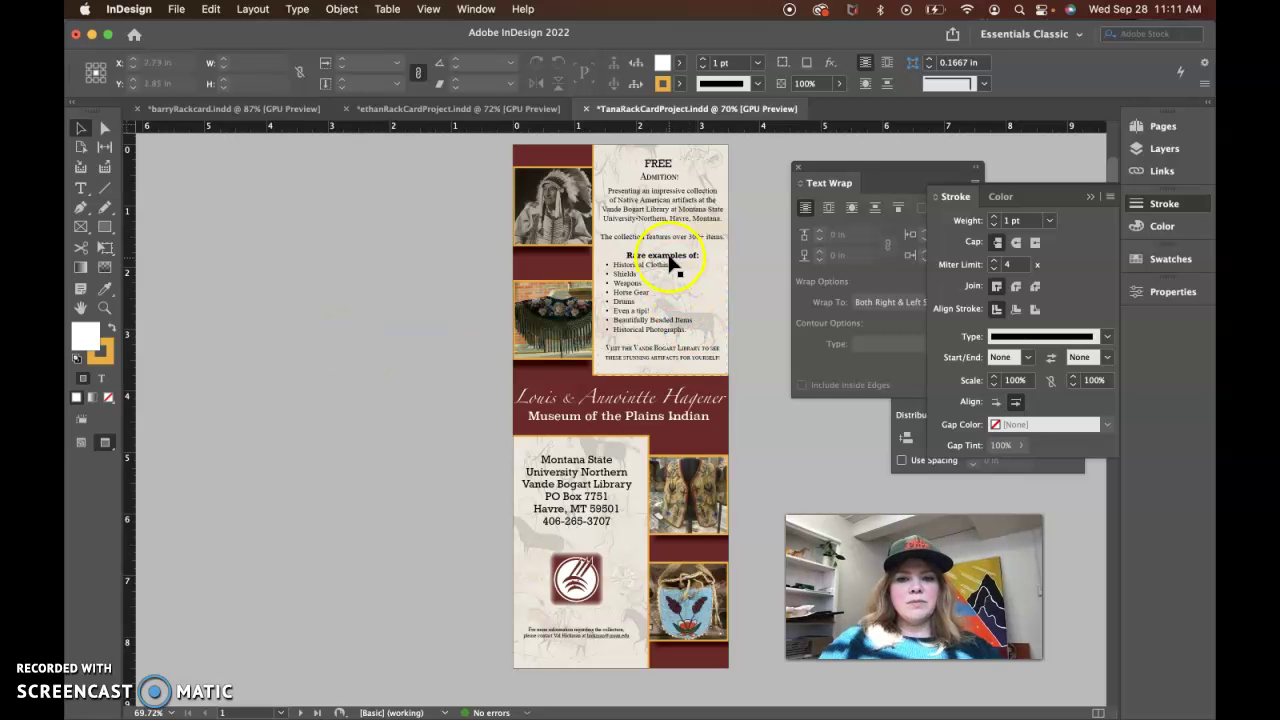
pyautogui.scroll(-3, 435, 458)
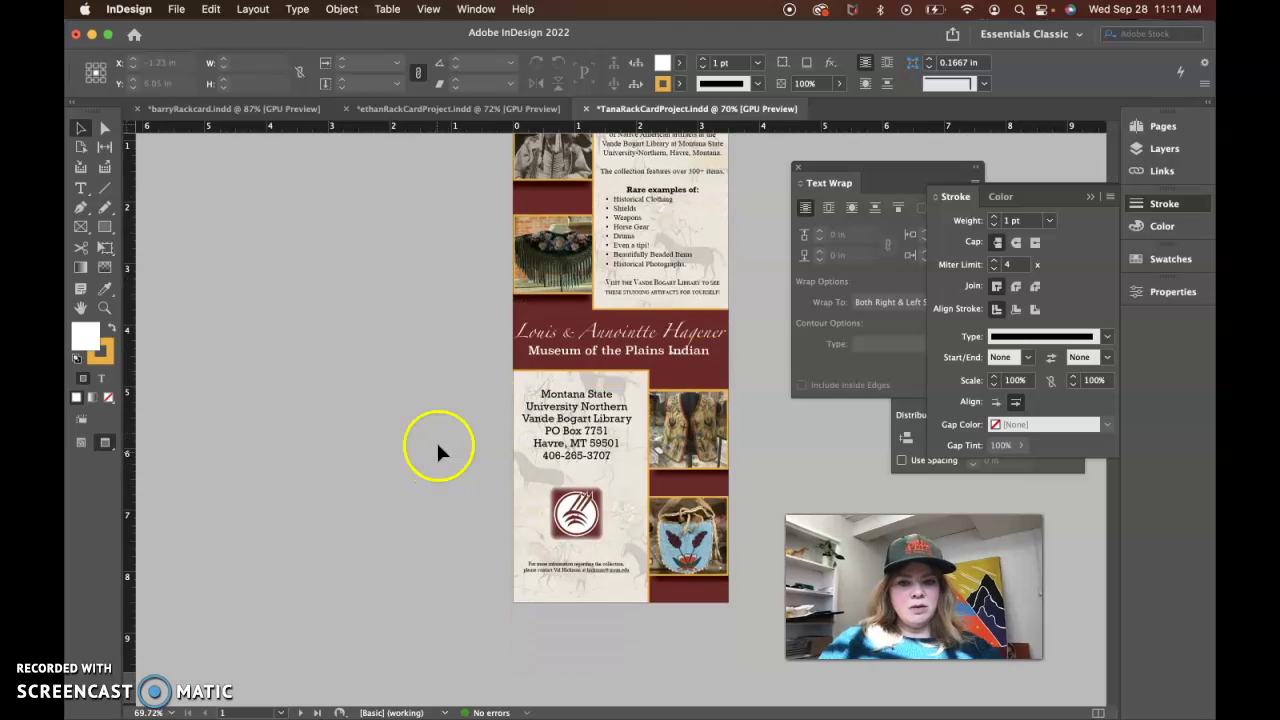
pyautogui.doubleClick(571, 332)
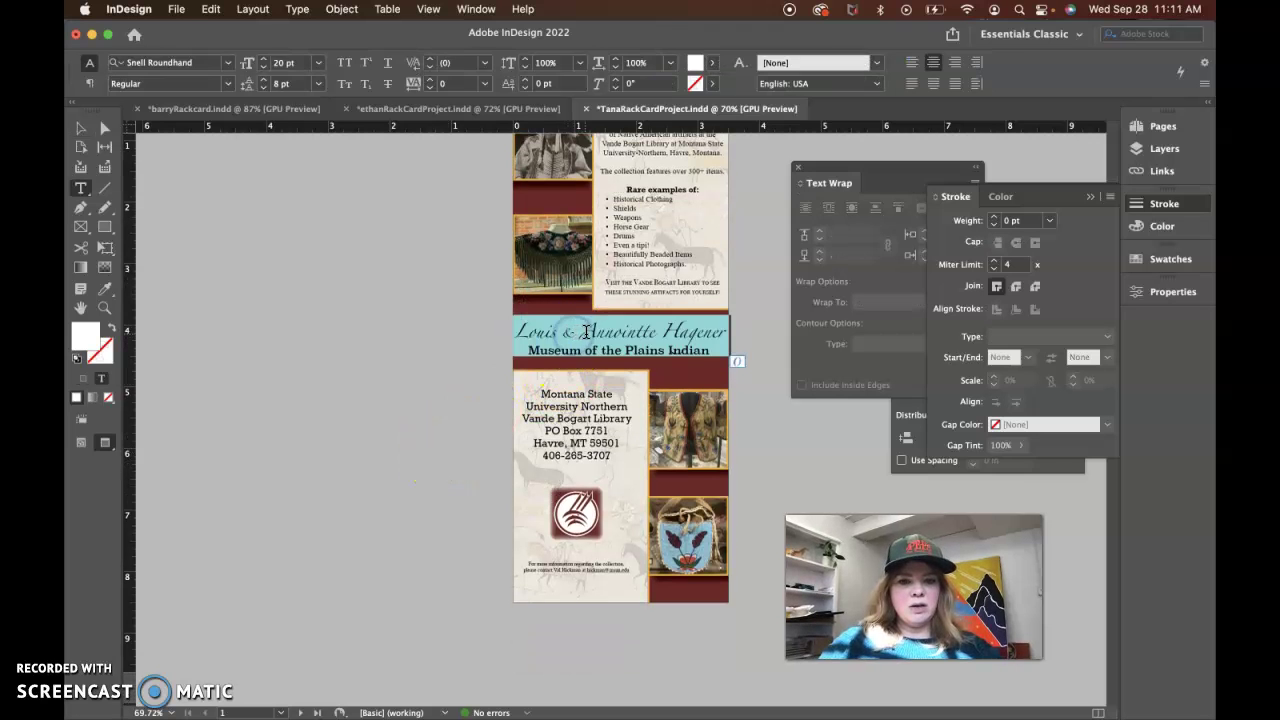
pyautogui.moveTo(735, 335); pyautogui.dragTo(491, 337)
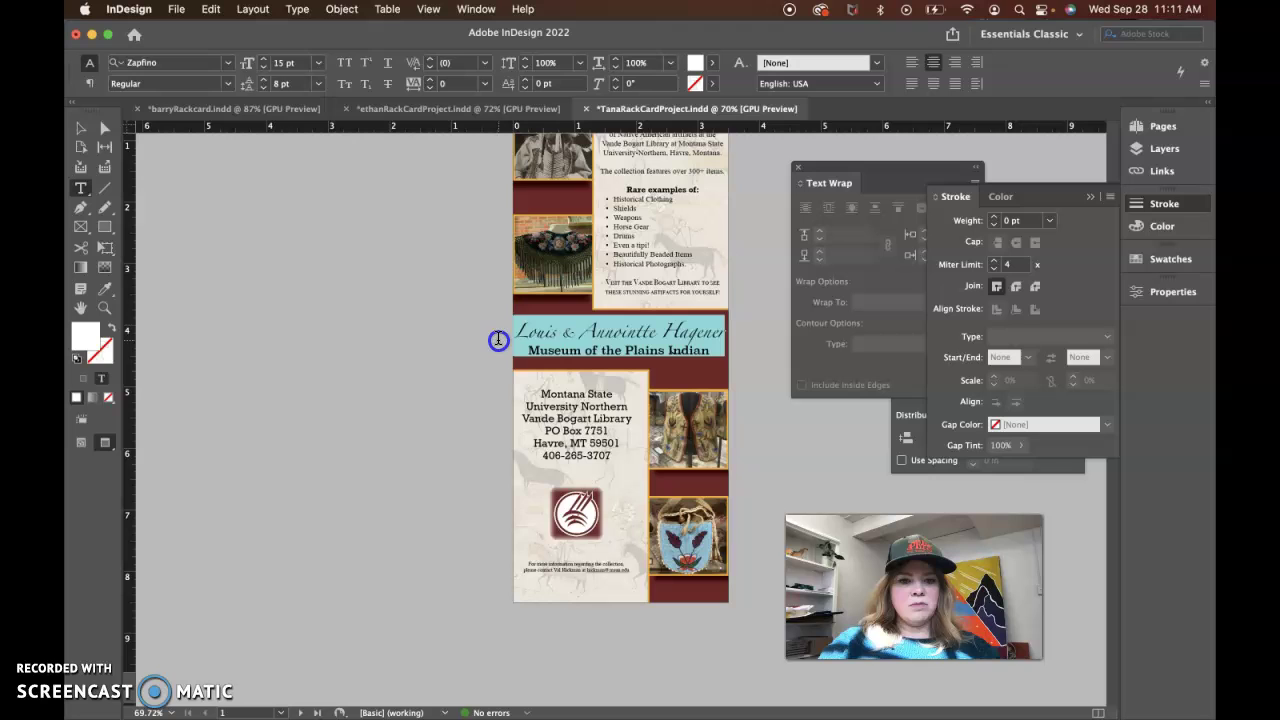
pyautogui.click(284, 63)
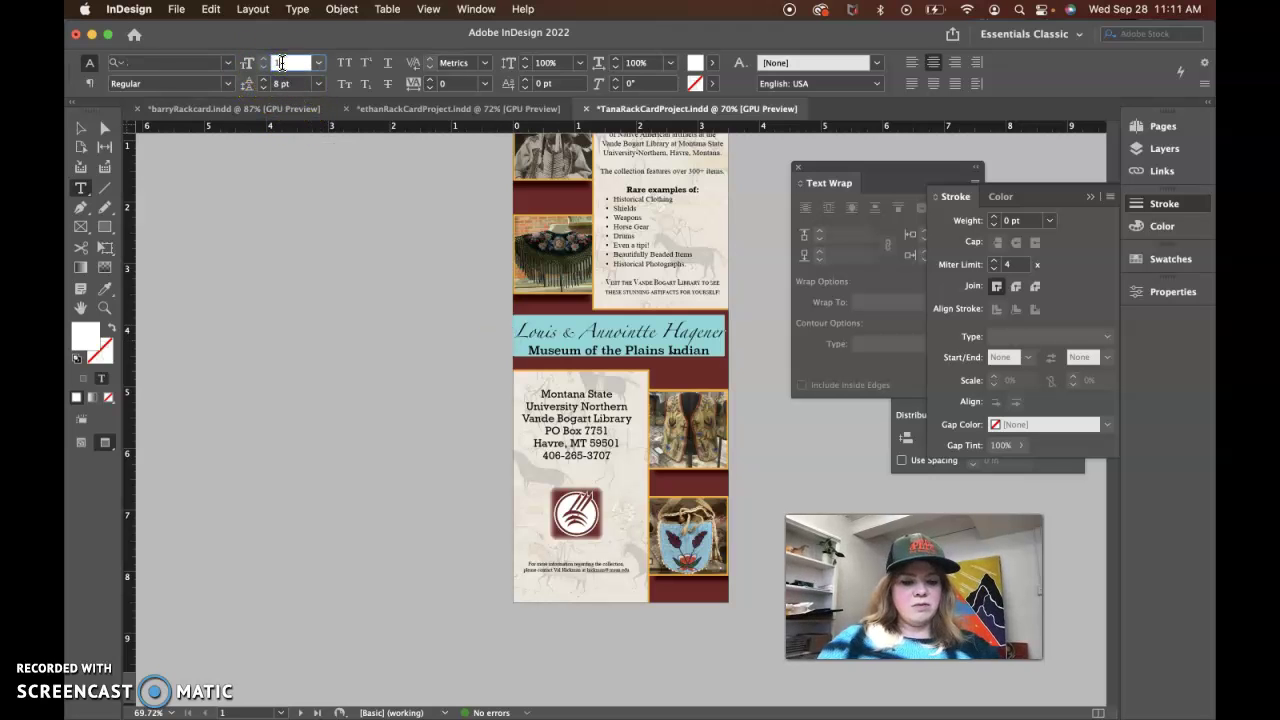
pyautogui.write('18')
pyautogui.press('Return')
pyautogui.click(296, 245)
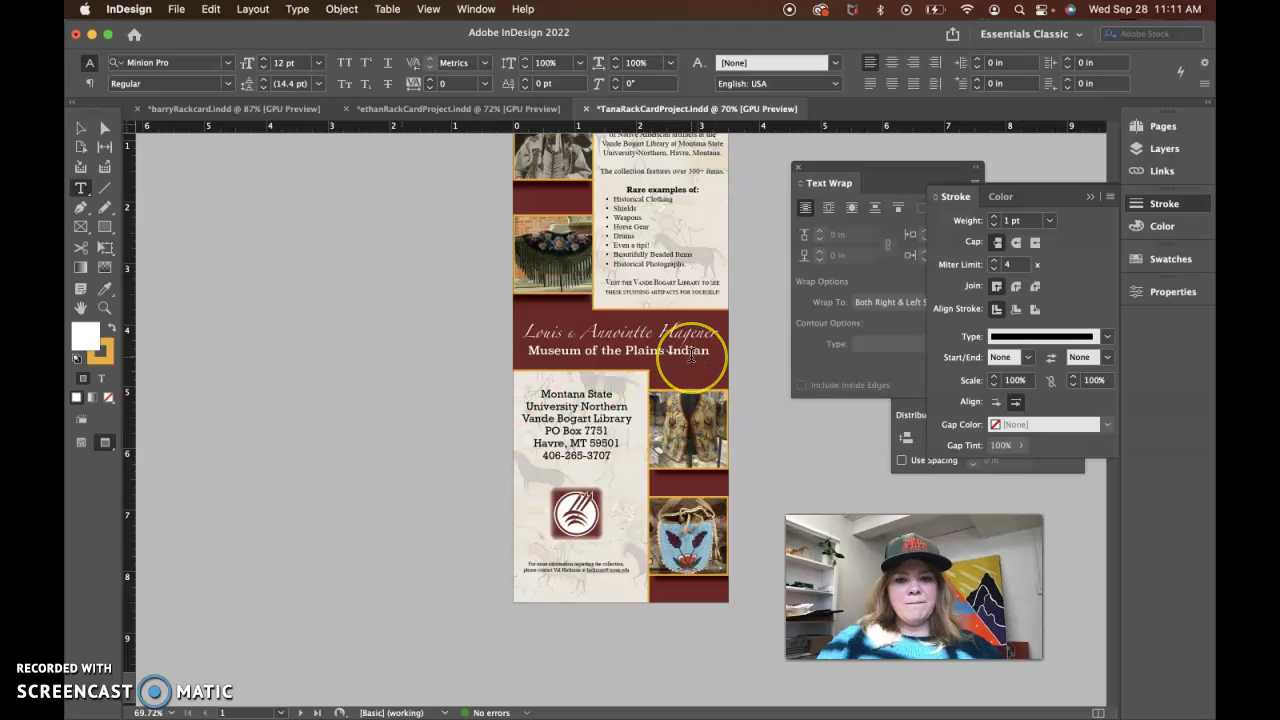
pyautogui.scroll(3, 436, 486)
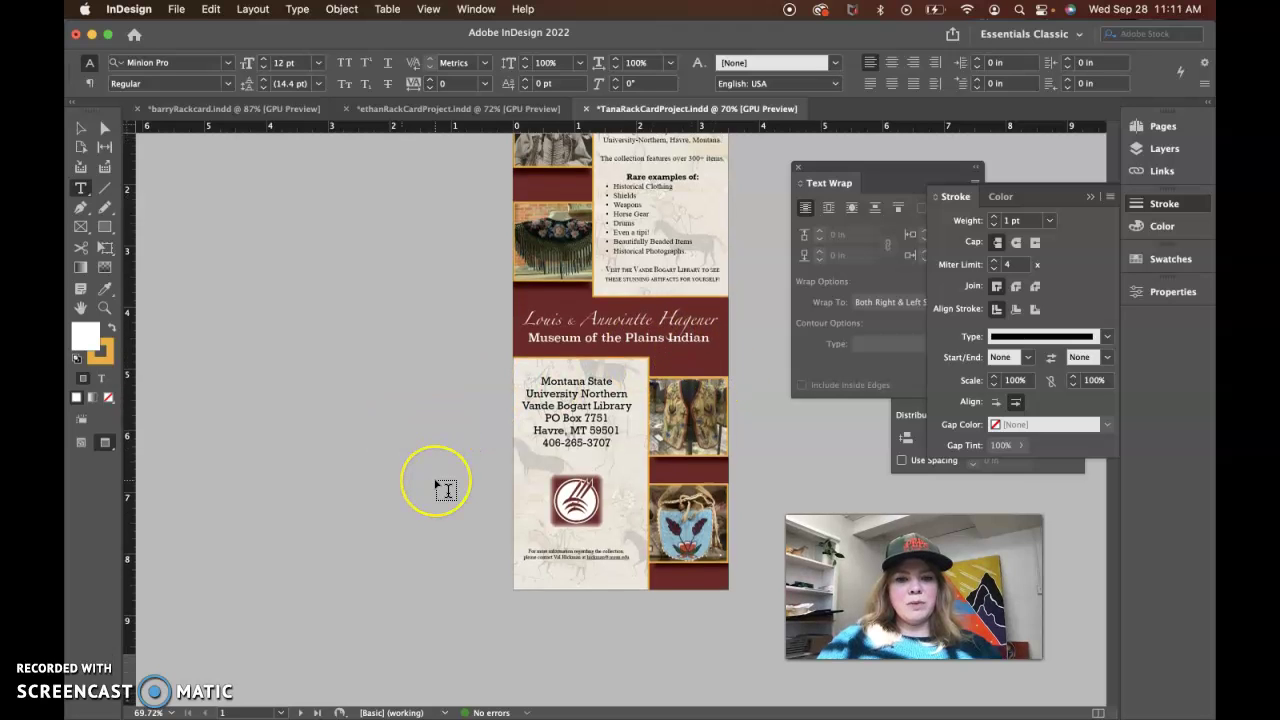
pyautogui.scroll(-2, 437, 487)
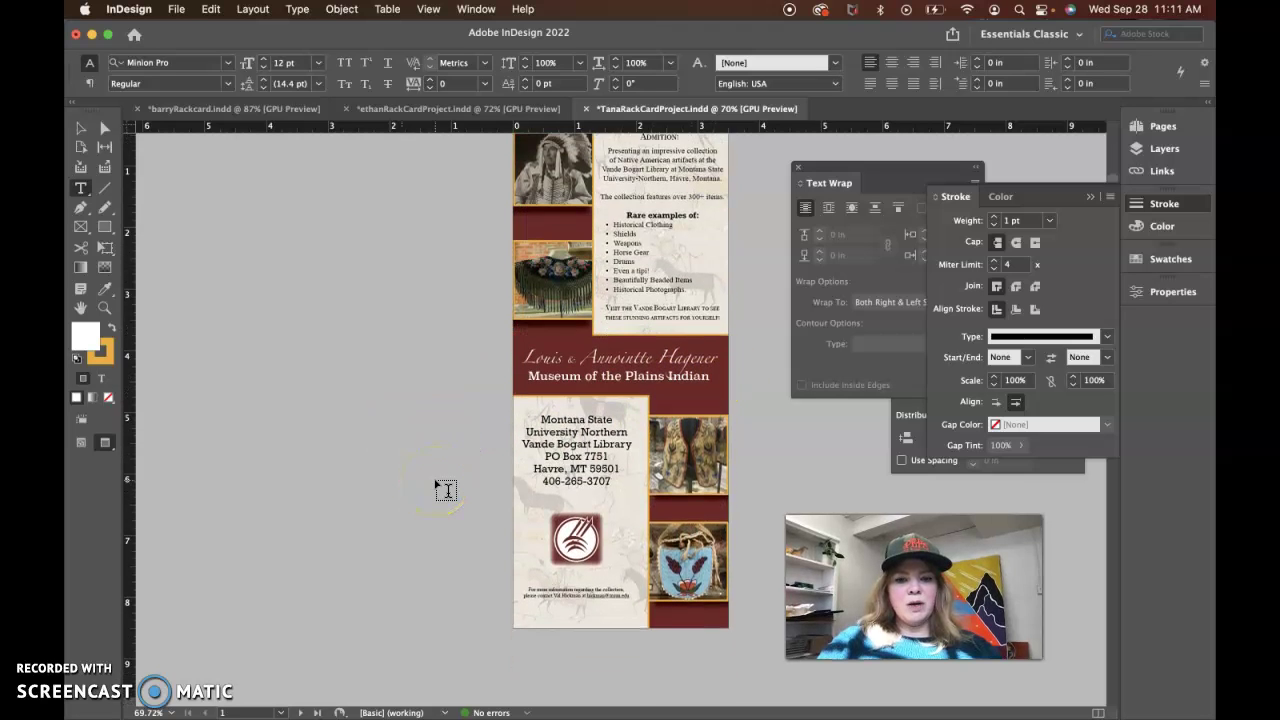
pyautogui.tripleClick(566, 448)
pyautogui.click(571, 447)
pyautogui.click(572, 448)
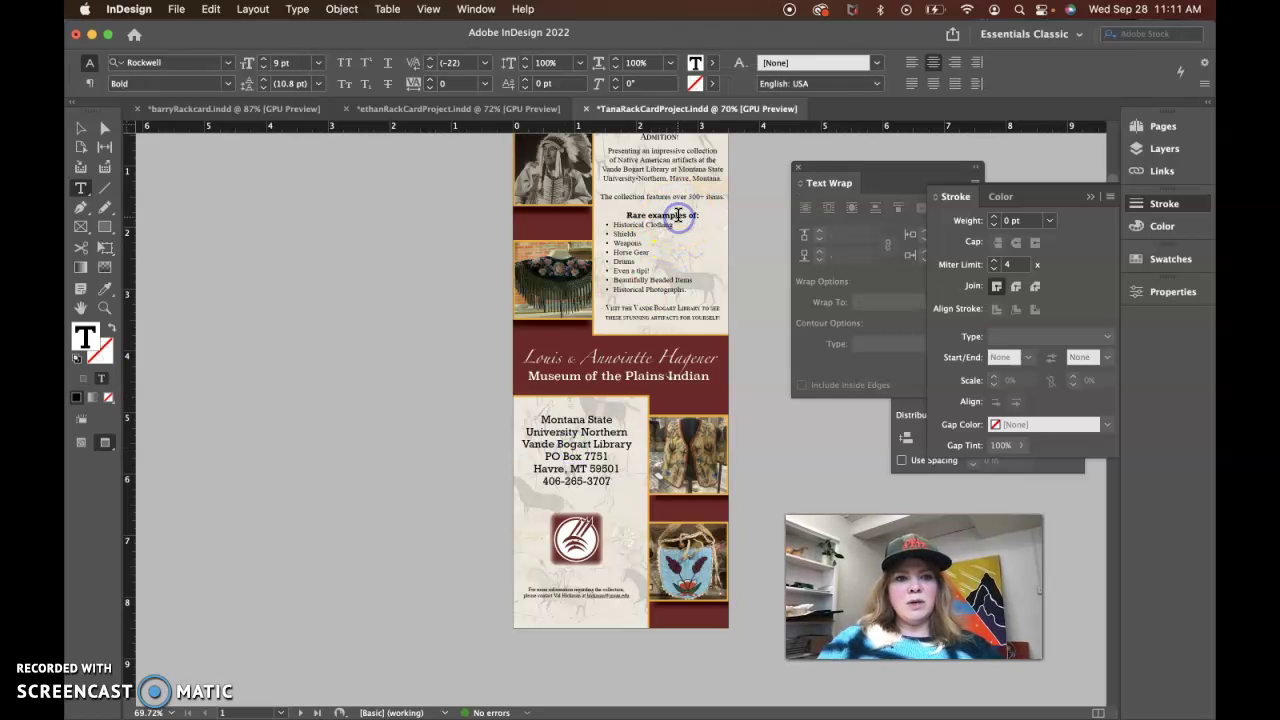
pyautogui.click(584, 432)
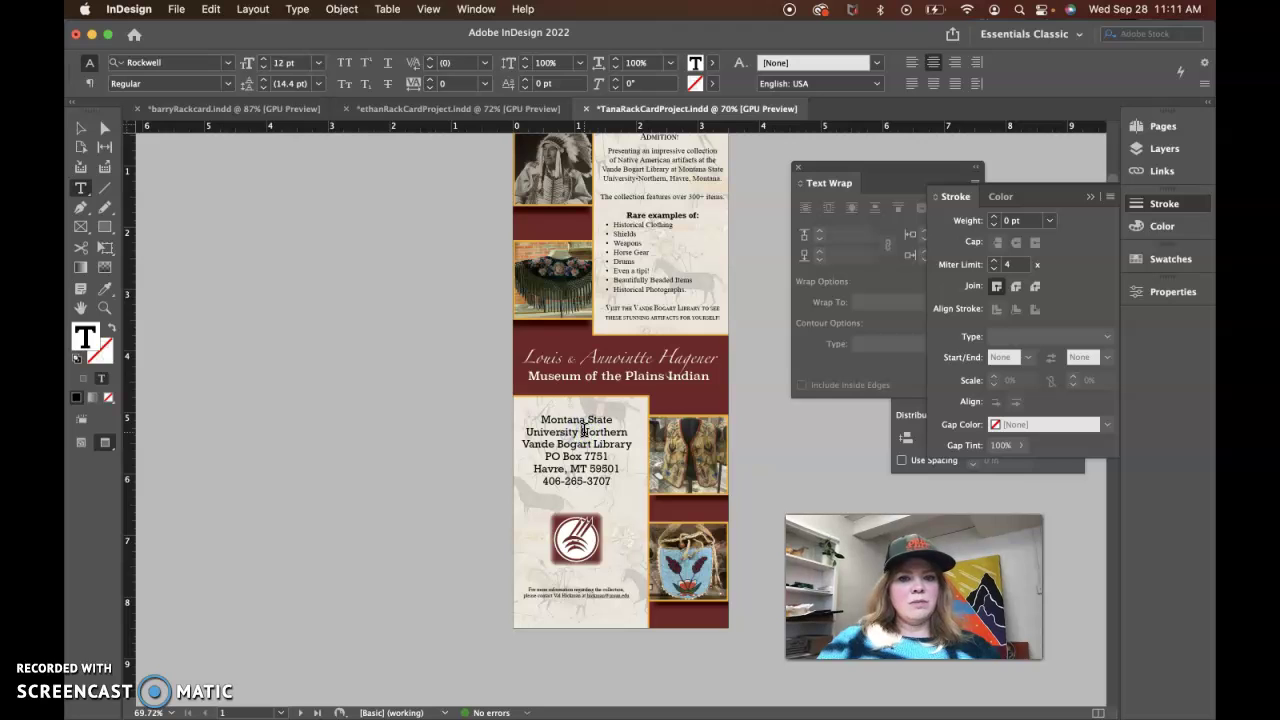
pyautogui.scroll(2, 679, 193)
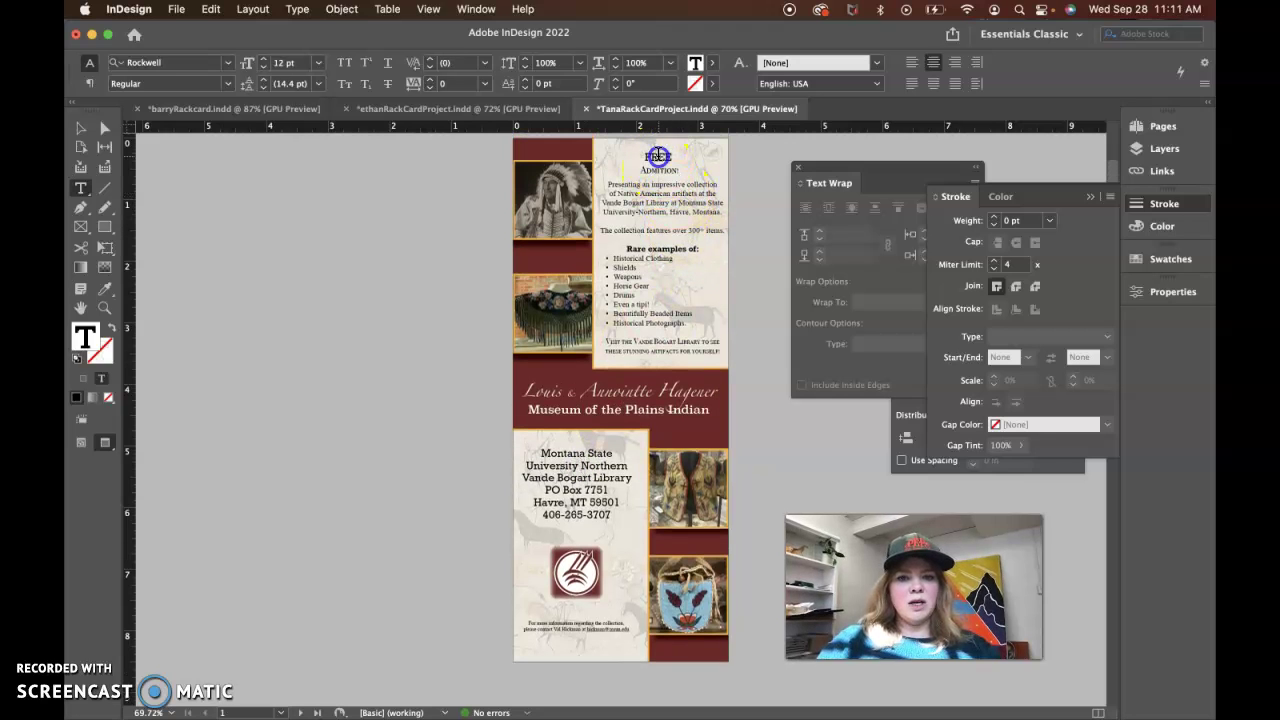
pyautogui.click(661, 170)
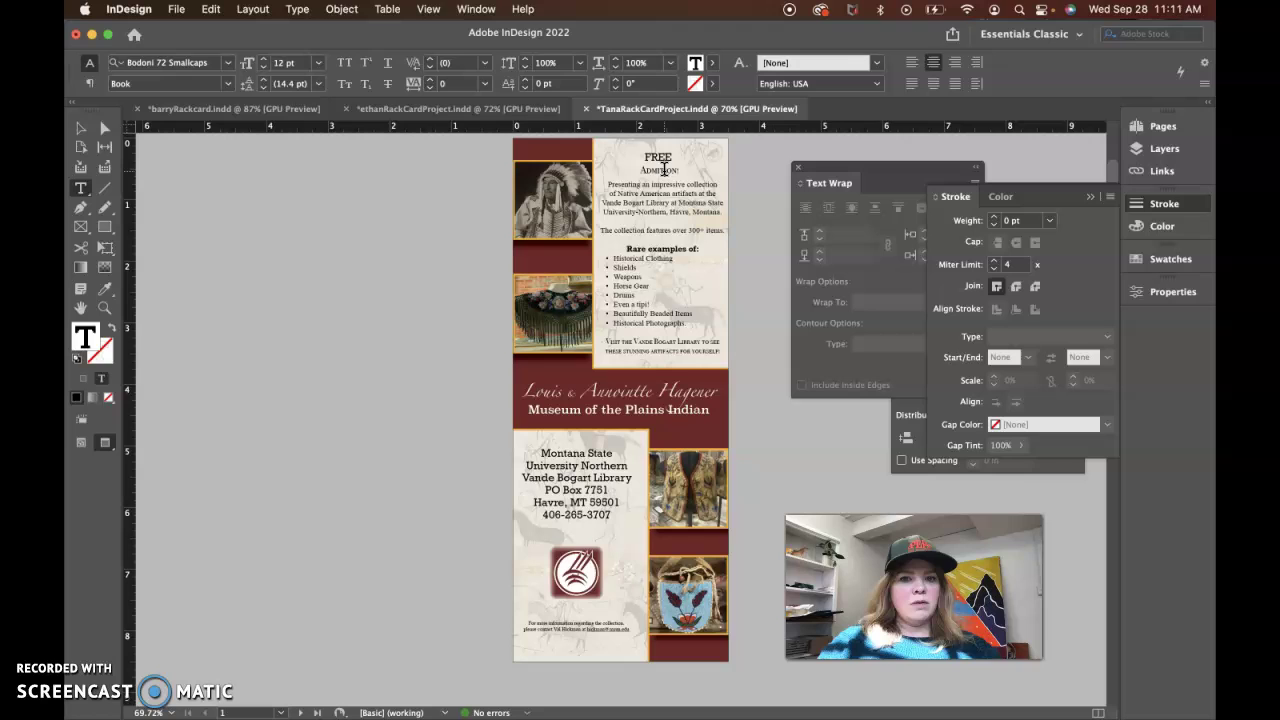
pyautogui.doubleClick(663, 170)
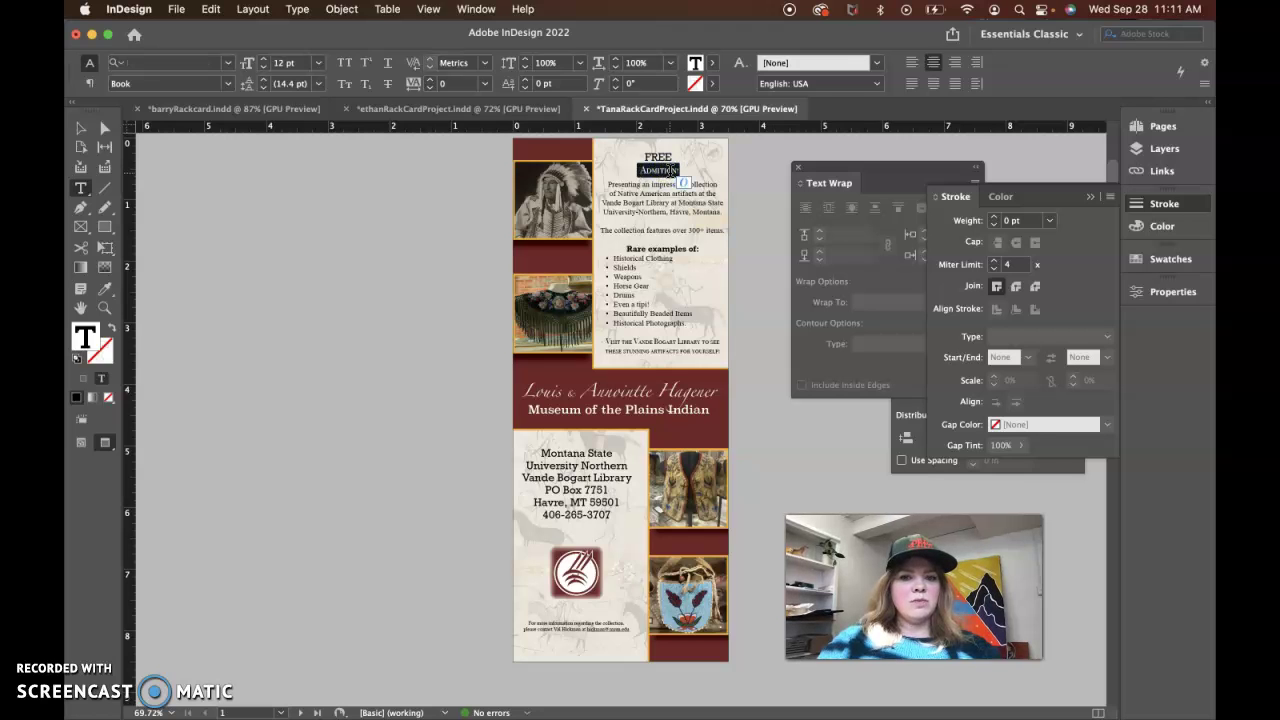
pyautogui.click(662, 157)
pyautogui.scroll(-5, 640, 480)
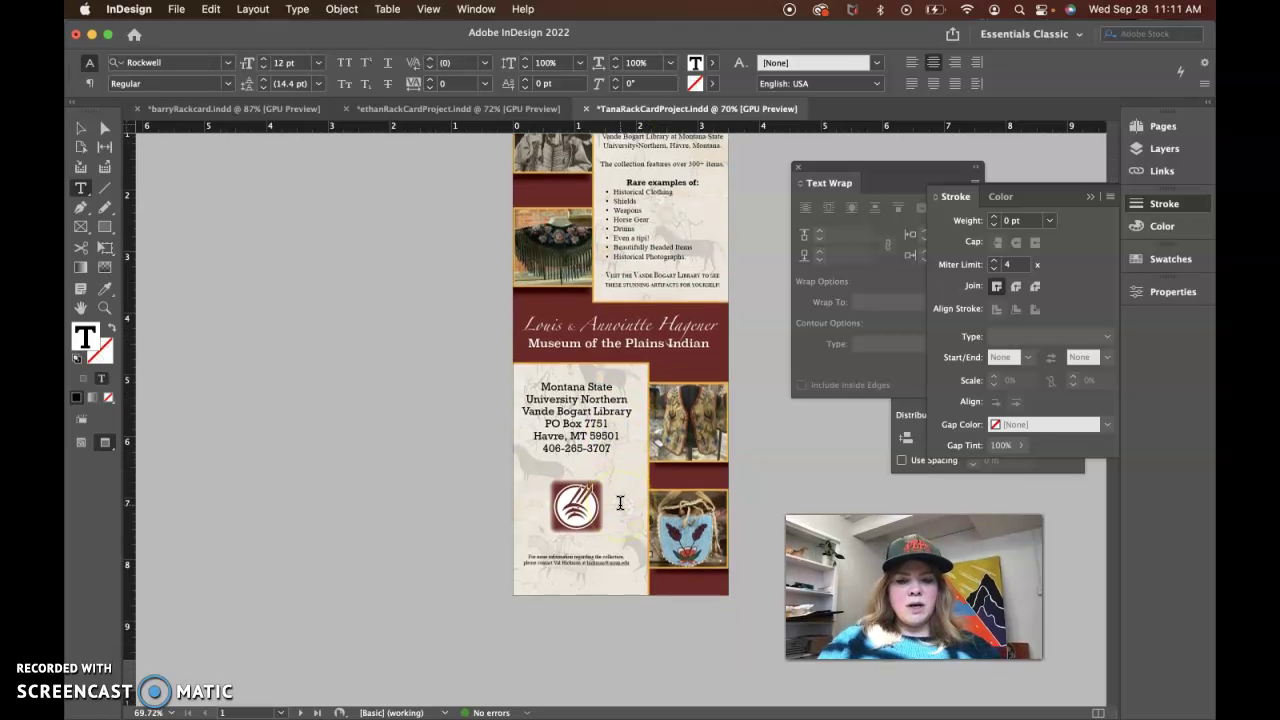
pyautogui.click(617, 372)
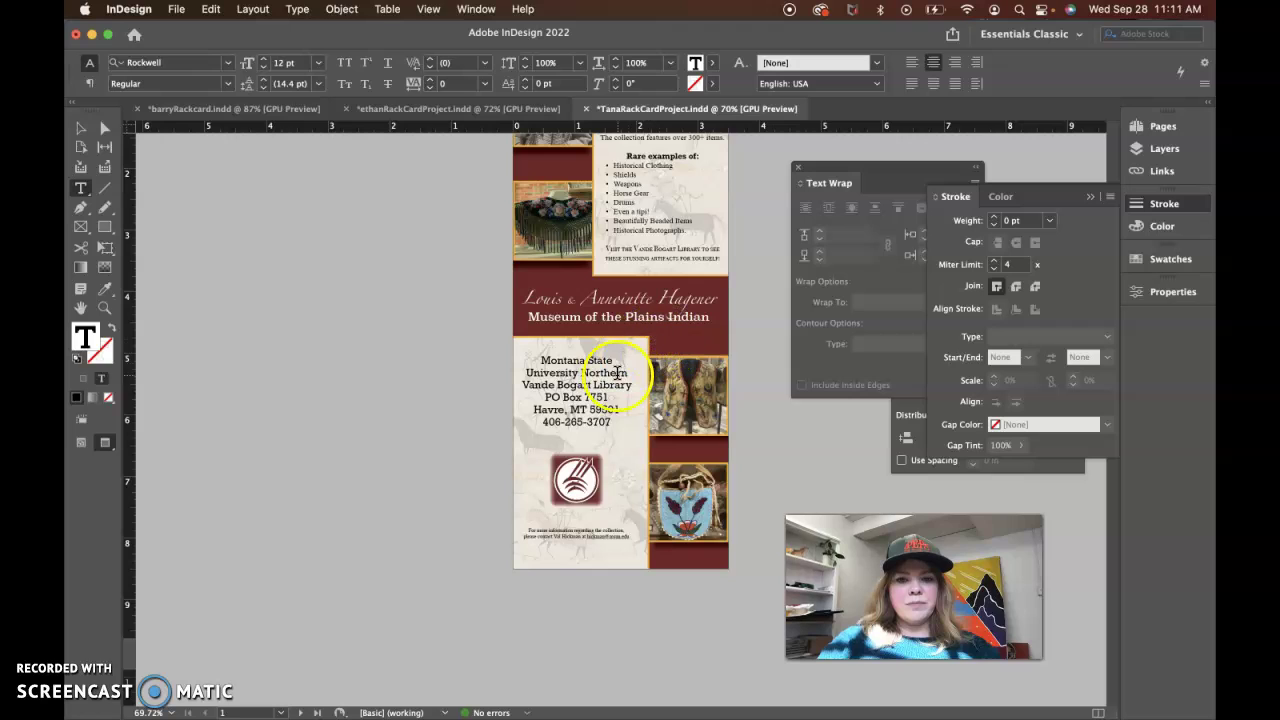
pyautogui.tripleClick(597, 421)
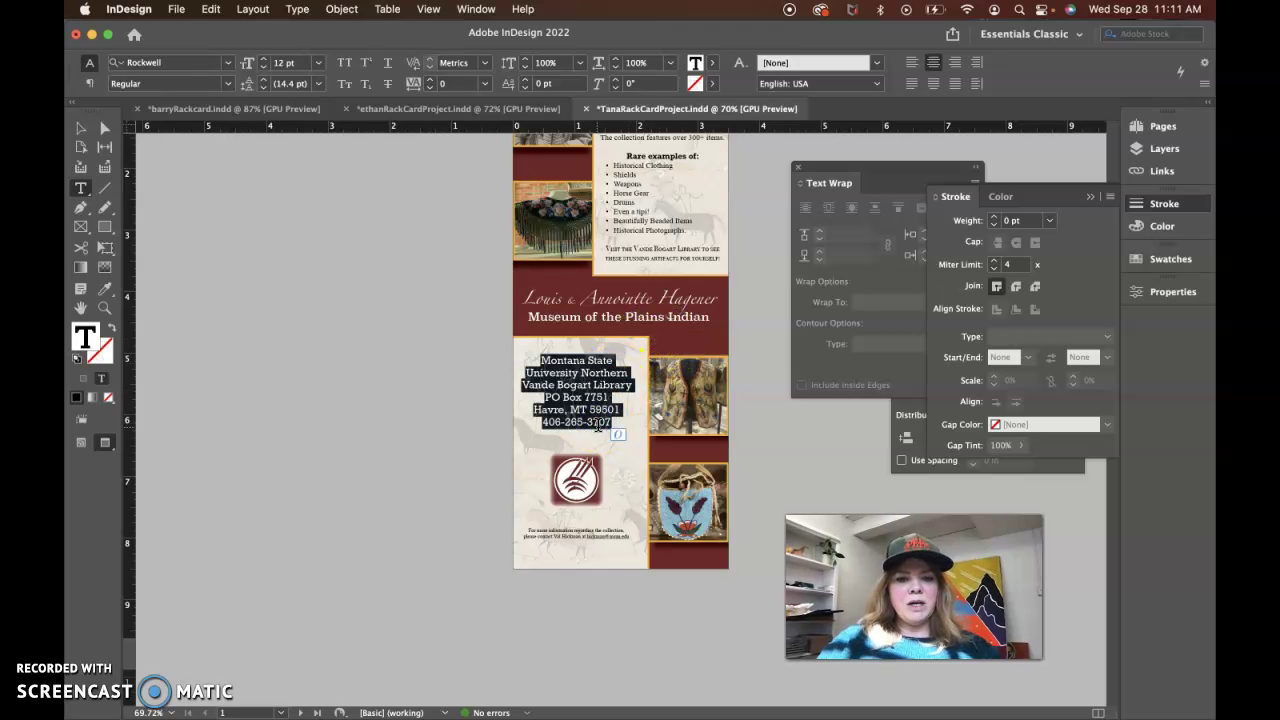
pyautogui.click(602, 420)
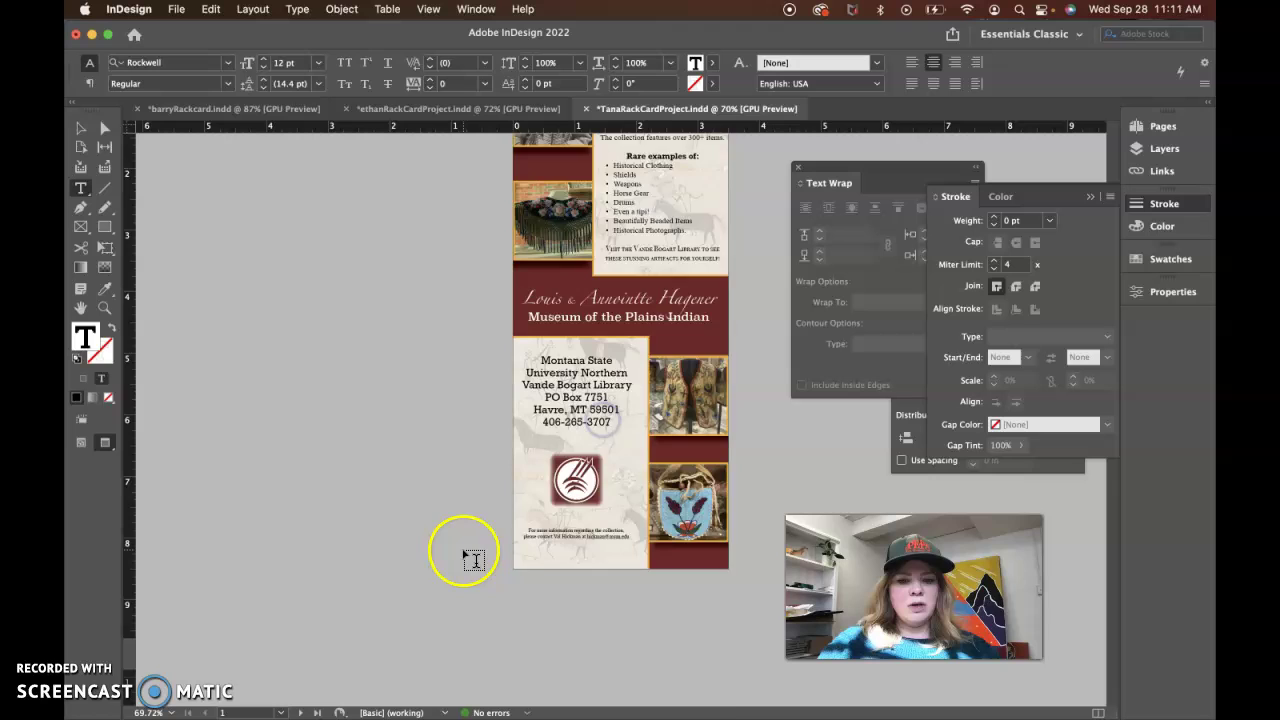
pyautogui.scroll(-2, 473, 559)
# Remove the contact note under the logo and move the address block and logo lower
pyautogui.tripleClick(567, 442)
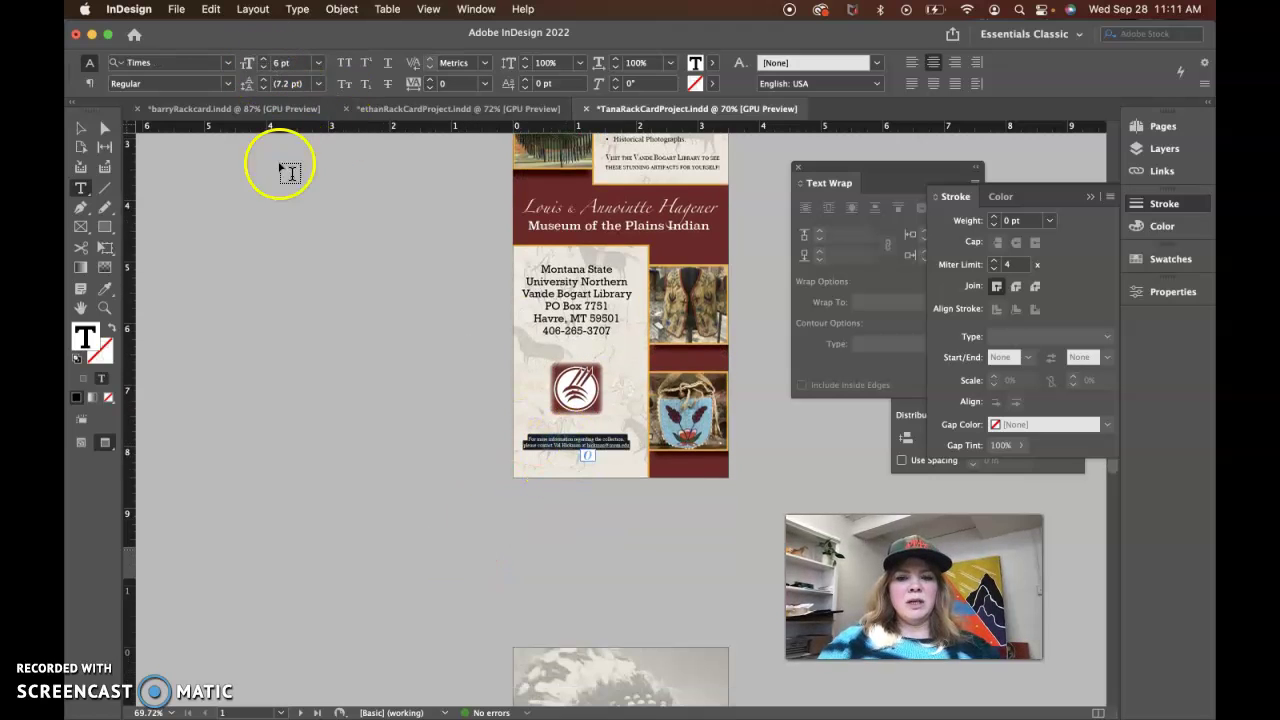
pyautogui.press('Escape')
pyautogui.click(370, 396)
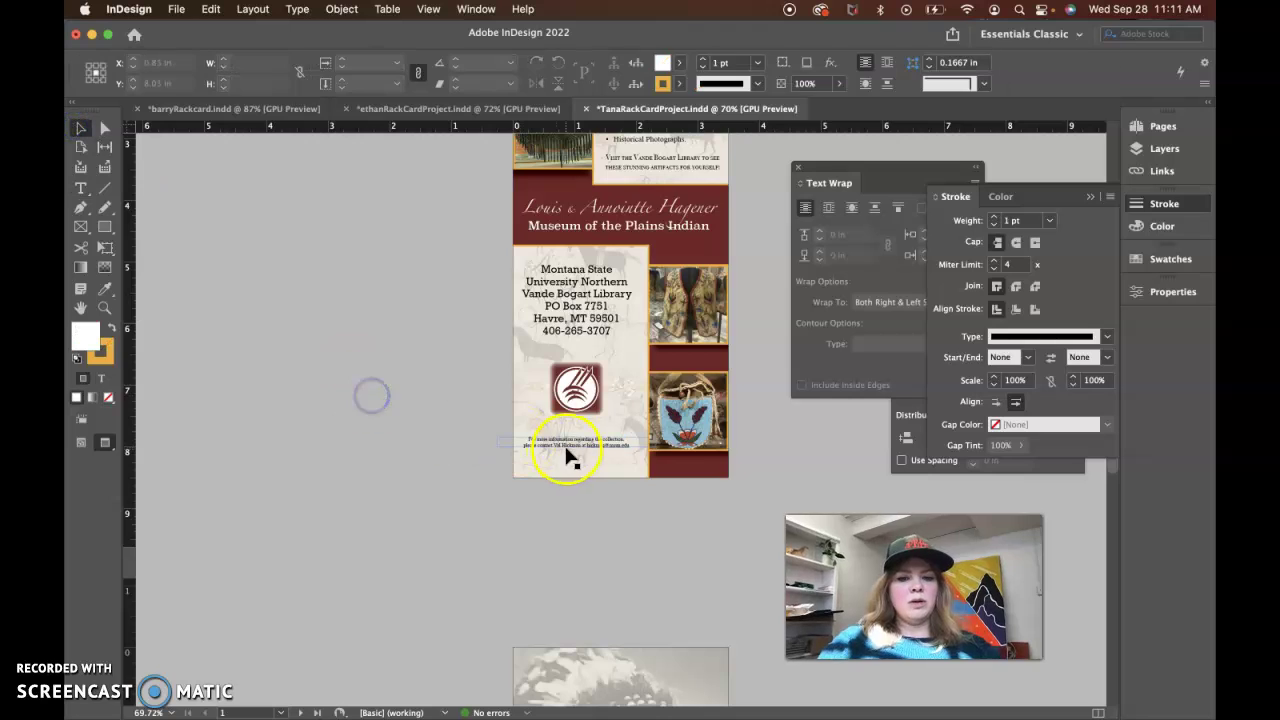
pyautogui.click(569, 386)
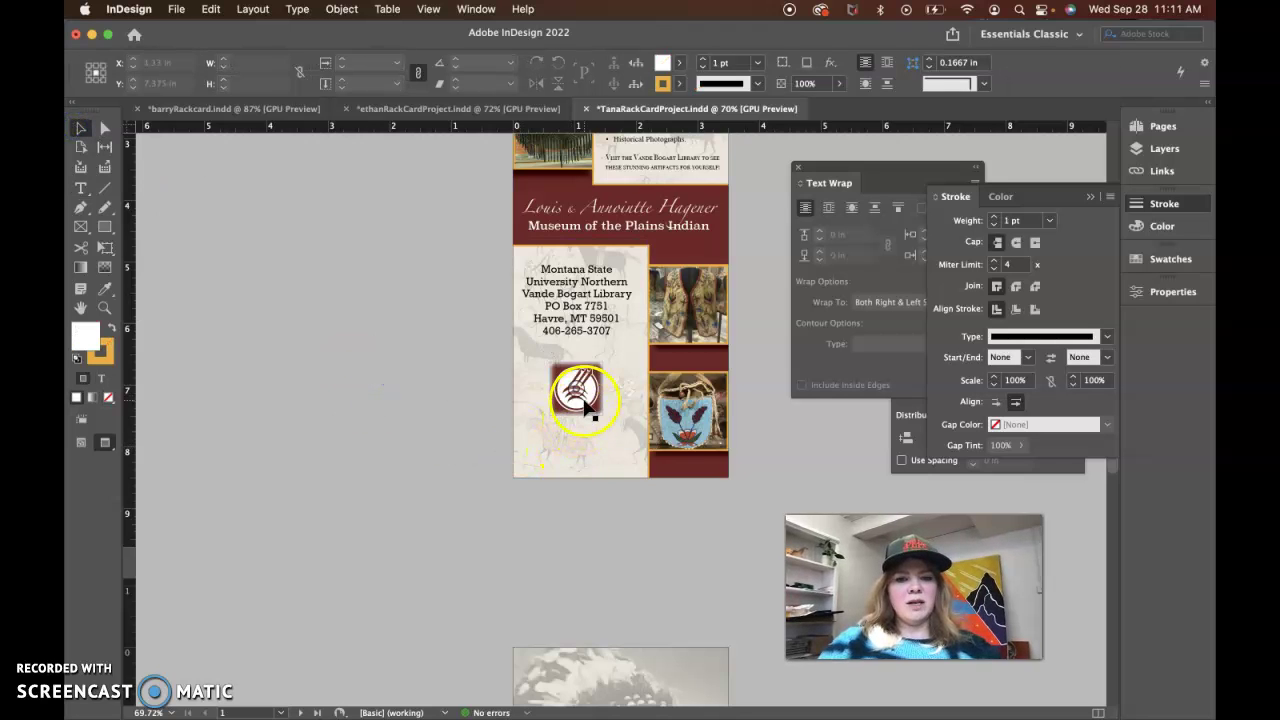
pyautogui.hotkey('shift', 'Down')
pyautogui.hotkey('shift', 'Down')
pyautogui.hotkey('shift', 'Down')
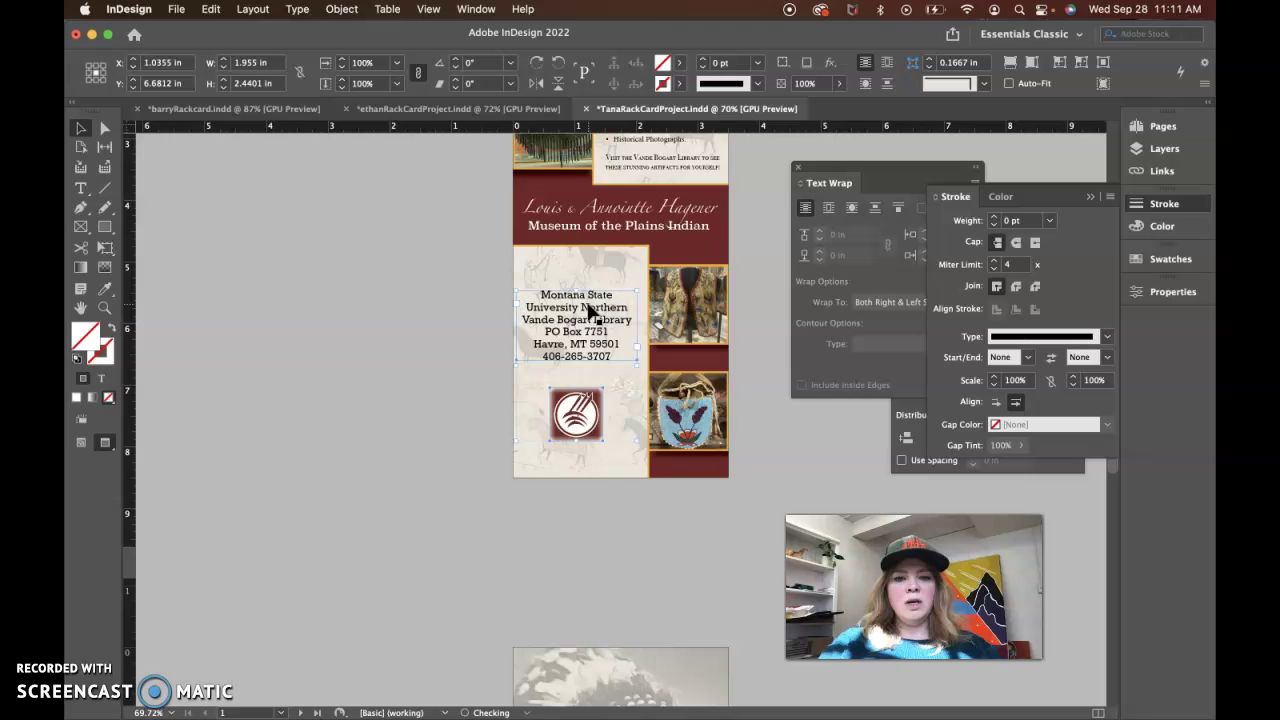
pyautogui.press('super+0')
pyautogui.click(403, 489)
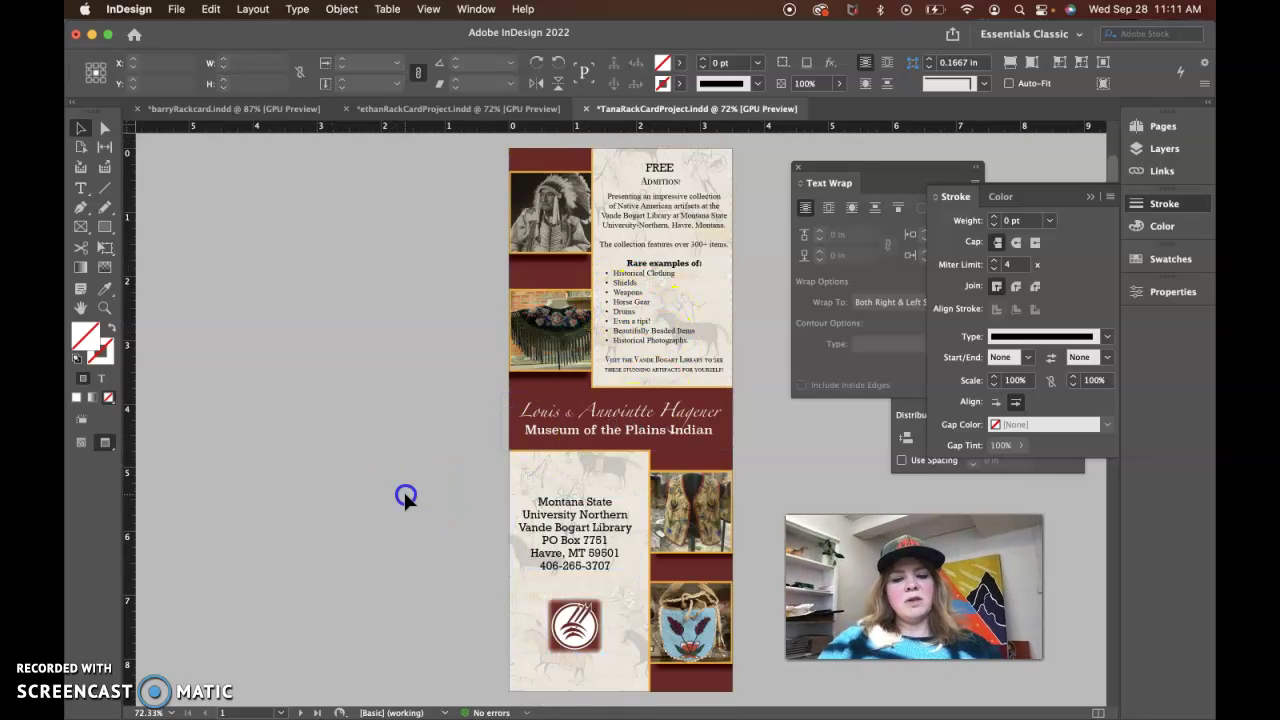
pyautogui.click(607, 522)
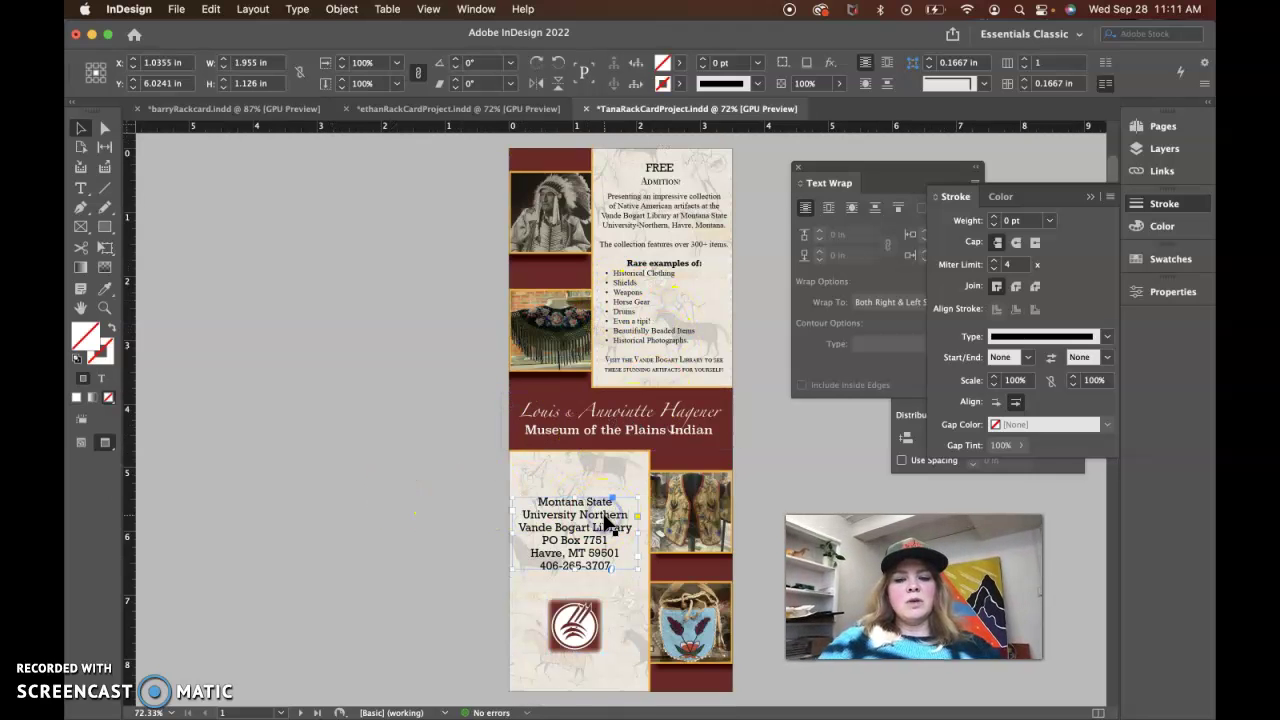
pyautogui.keyDown('shift'); pyautogui.click(590, 640); pyautogui.keyUp('shift')
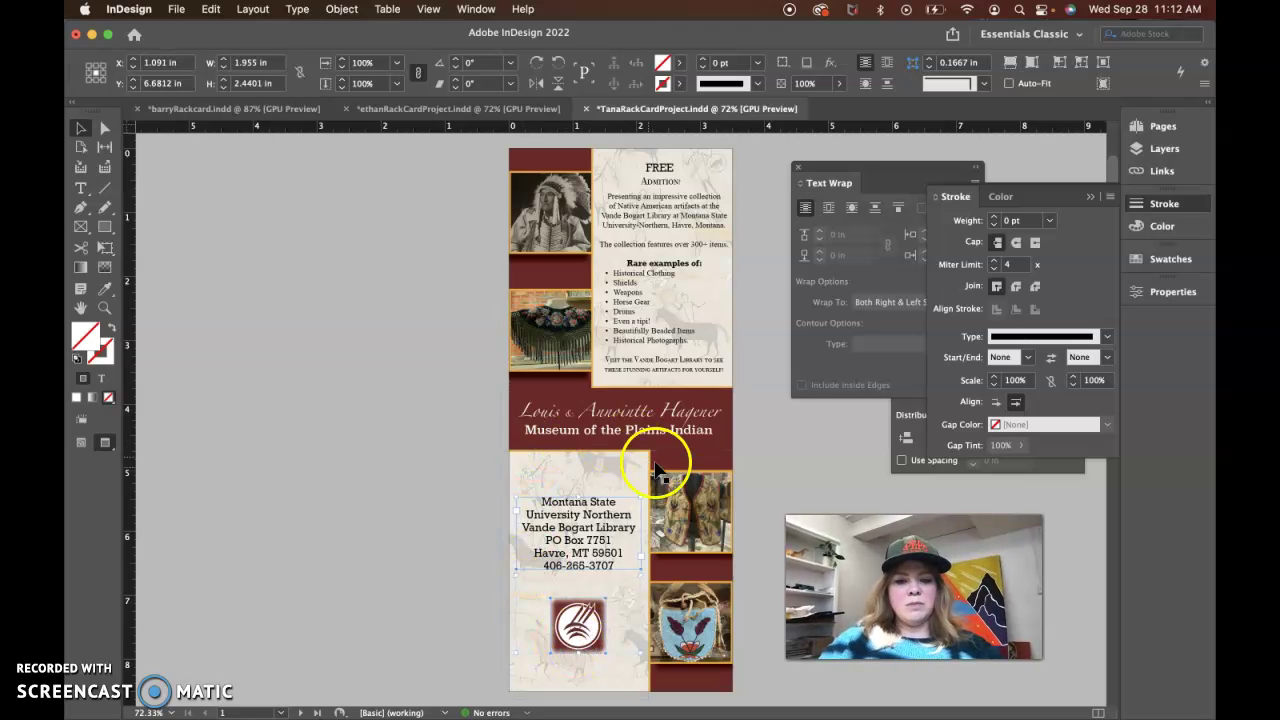
pyautogui.click(406, 520)
pyautogui.click(578, 643)
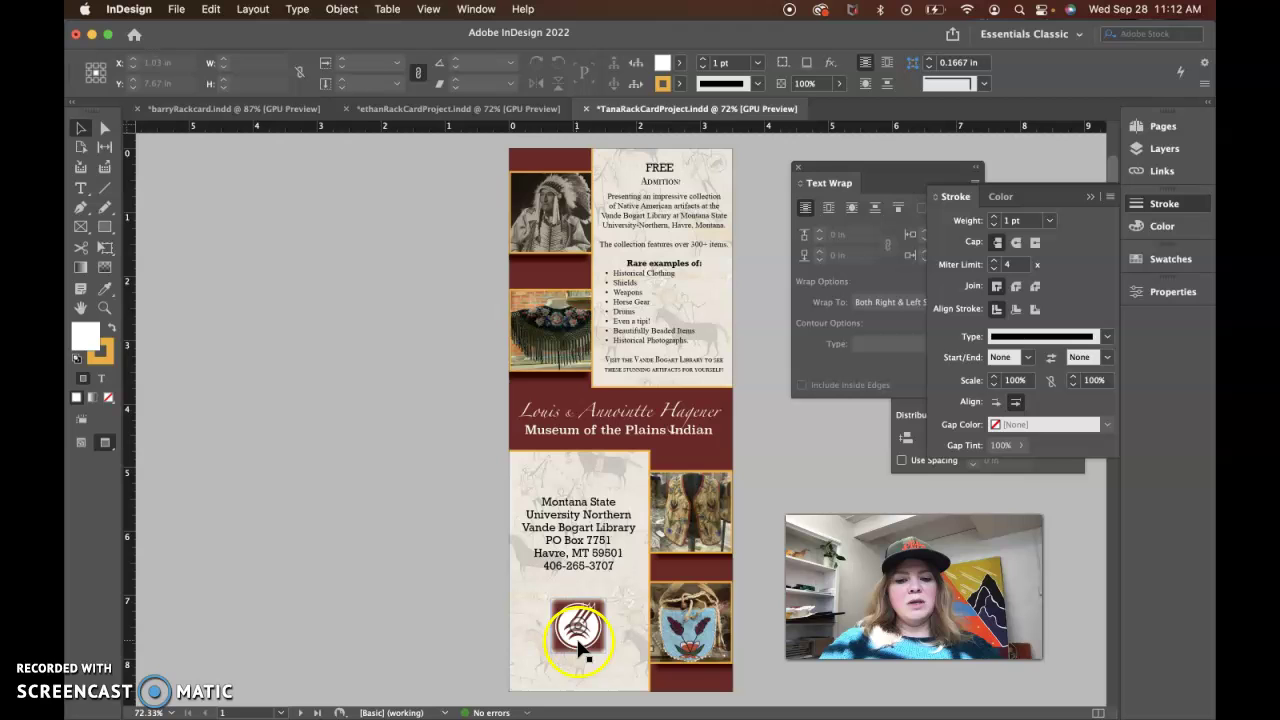
pyautogui.click(428, 575)
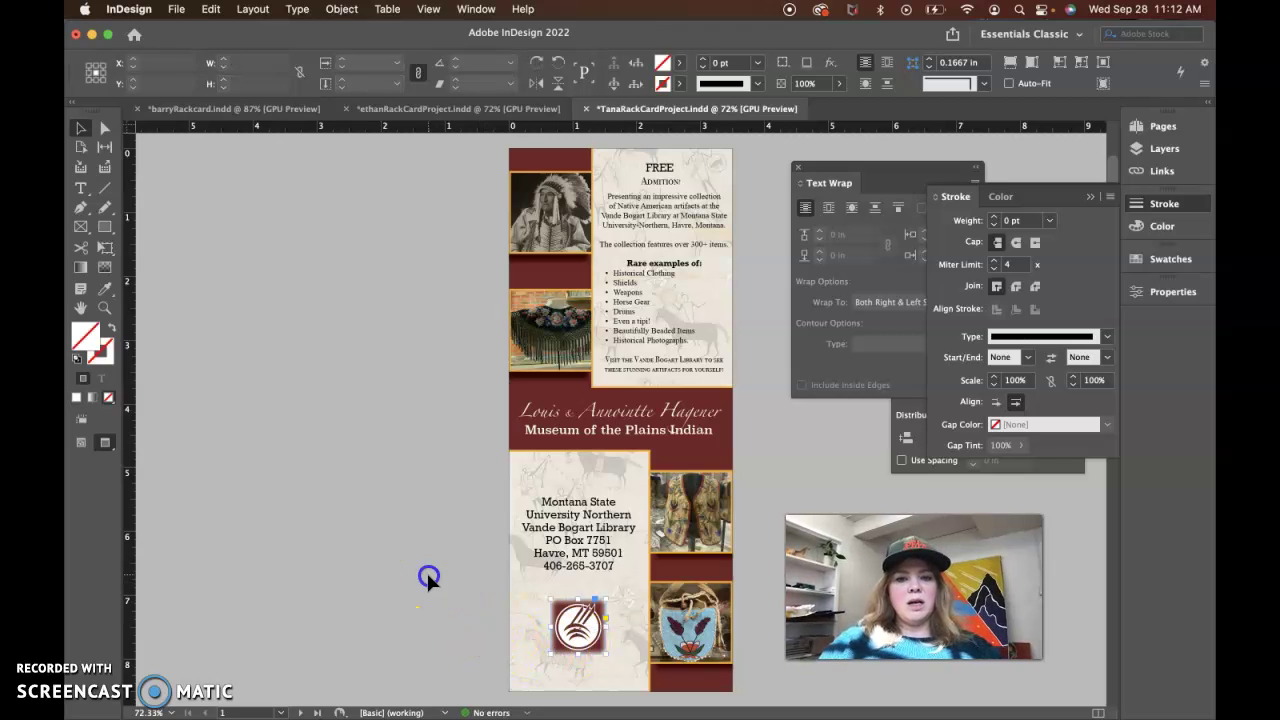
# Paste the contact note onto page 2 near the bottom of the HISTORY panel
pyautogui.scroll(-15, 551, 572)
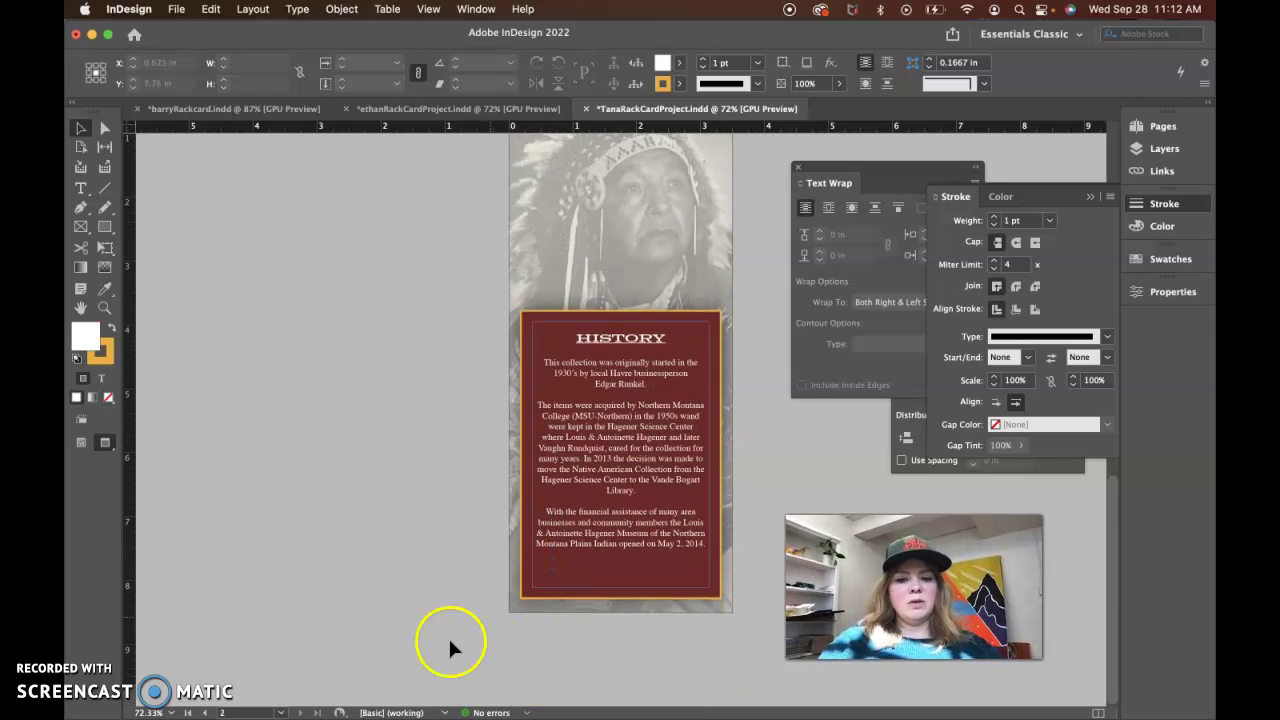
pyautogui.click(430, 650)
pyautogui.press('super+v')
pyautogui.moveTo(674, 491); pyautogui.dragTo(680, 507)
pyautogui.hotkey('shift', 'Down')
pyautogui.hotkey('shift', 'Down')
pyautogui.hotkey('shift', 'Down')
pyautogui.hotkey('shift', 'Down')
pyautogui.hotkey('shift', 'Down')
pyautogui.hotkey('shift', 'Down')
pyautogui.hotkey('shift', 'Down')
pyautogui.hotkey('shift', 'Down')
pyautogui.hotkey('shift', 'Down')
pyautogui.hotkey('shift', 'Down')
pyautogui.hotkey('shift', 'Down')
pyautogui.hotkey('shift', 'Down')
pyautogui.hotkey('shift', 'Down')
pyautogui.hotkey('shift', 'Down')
pyautogui.hotkey('shift', 'Down')
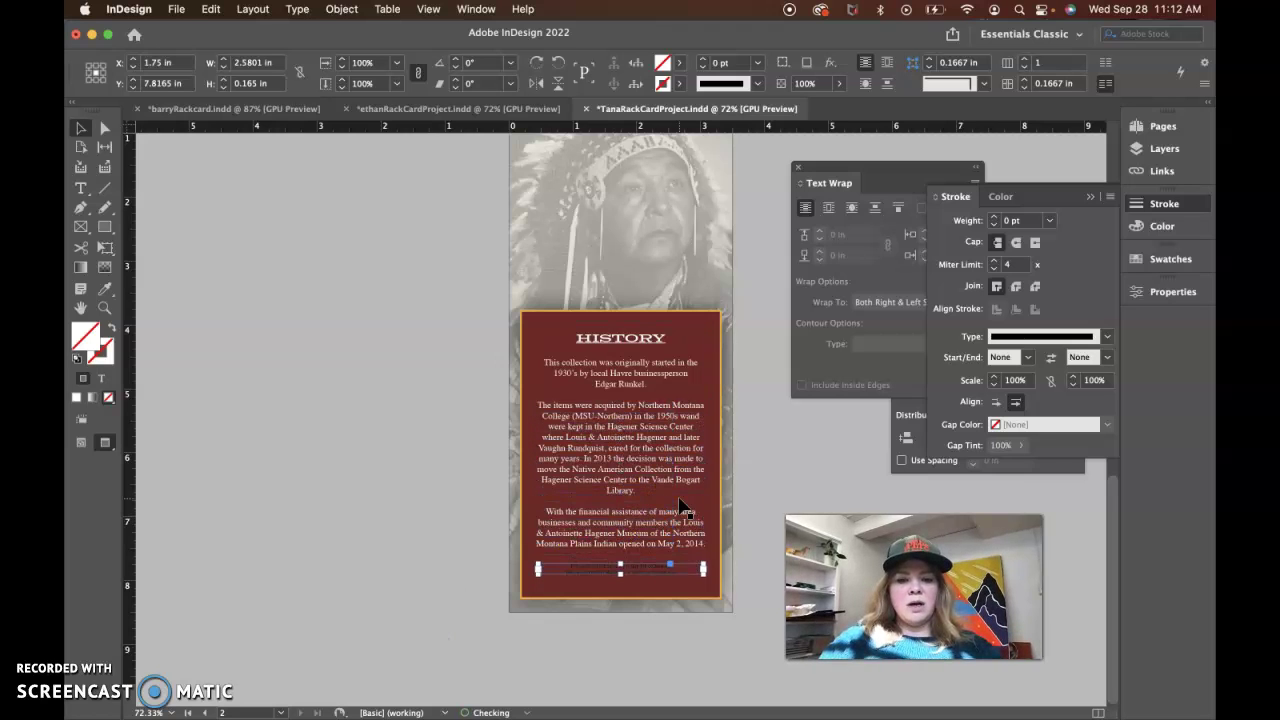
# Match the footer line's formatting to the HISTORY body text with the Eyedropper
pyautogui.click(623, 591)
pyautogui.click(623, 480)
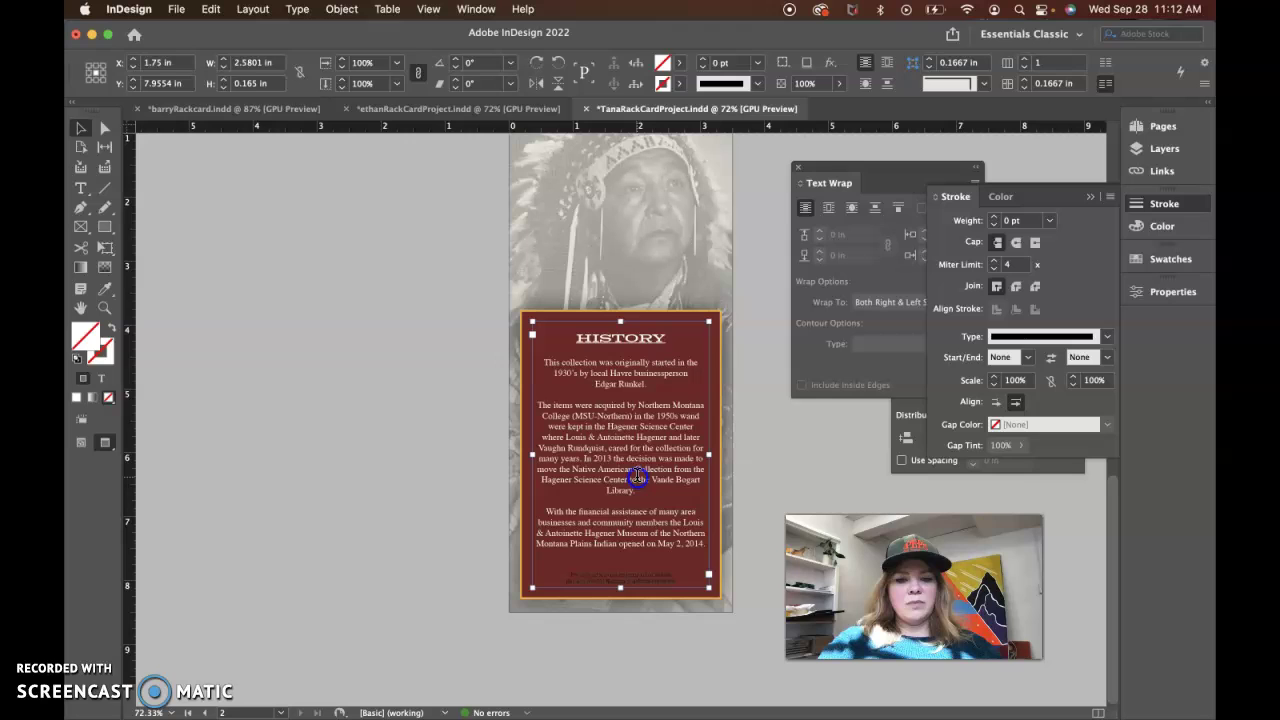
pyautogui.tripleClick(637, 477)
pyautogui.click(652, 584)
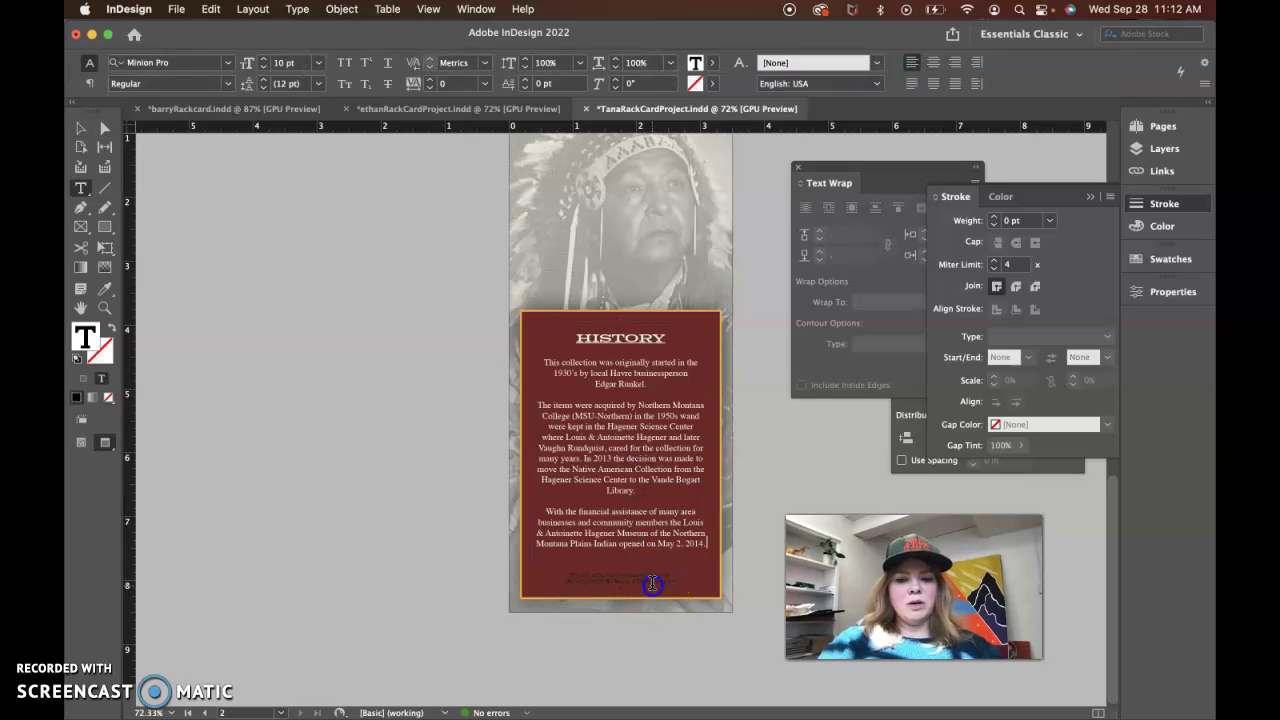
pyautogui.doubleClick(631, 436)
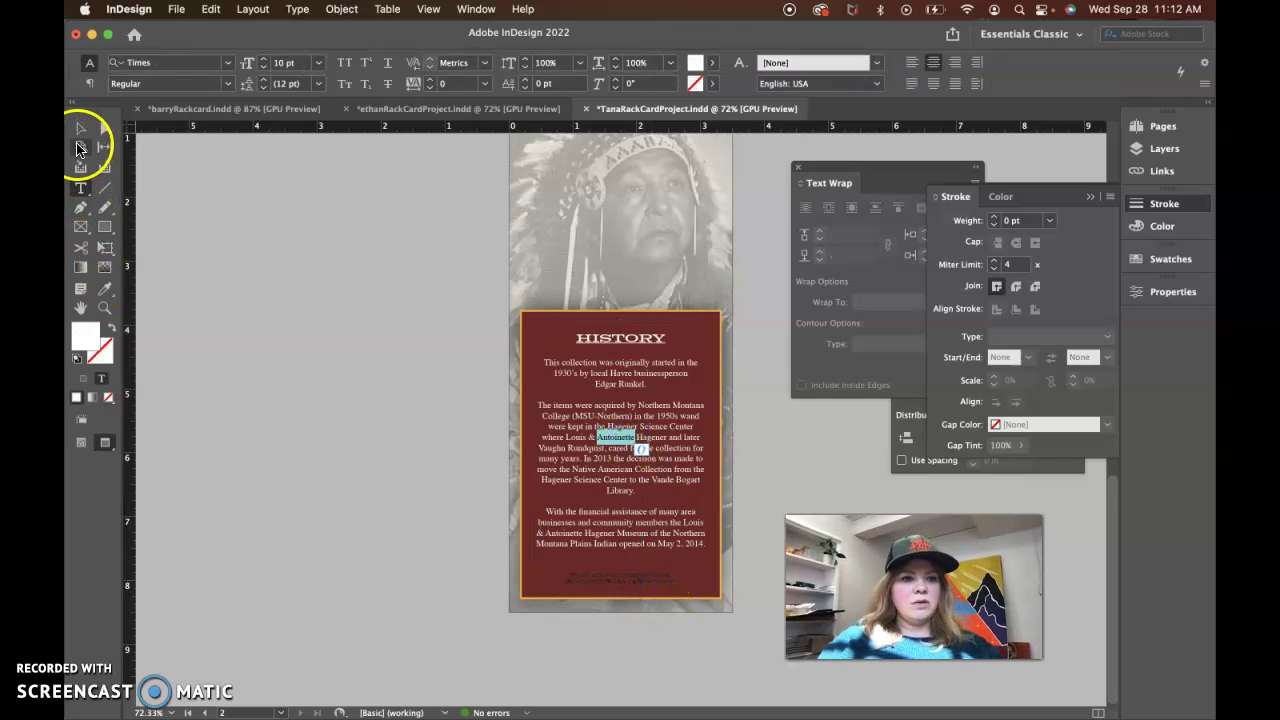
pyautogui.click(80, 128)
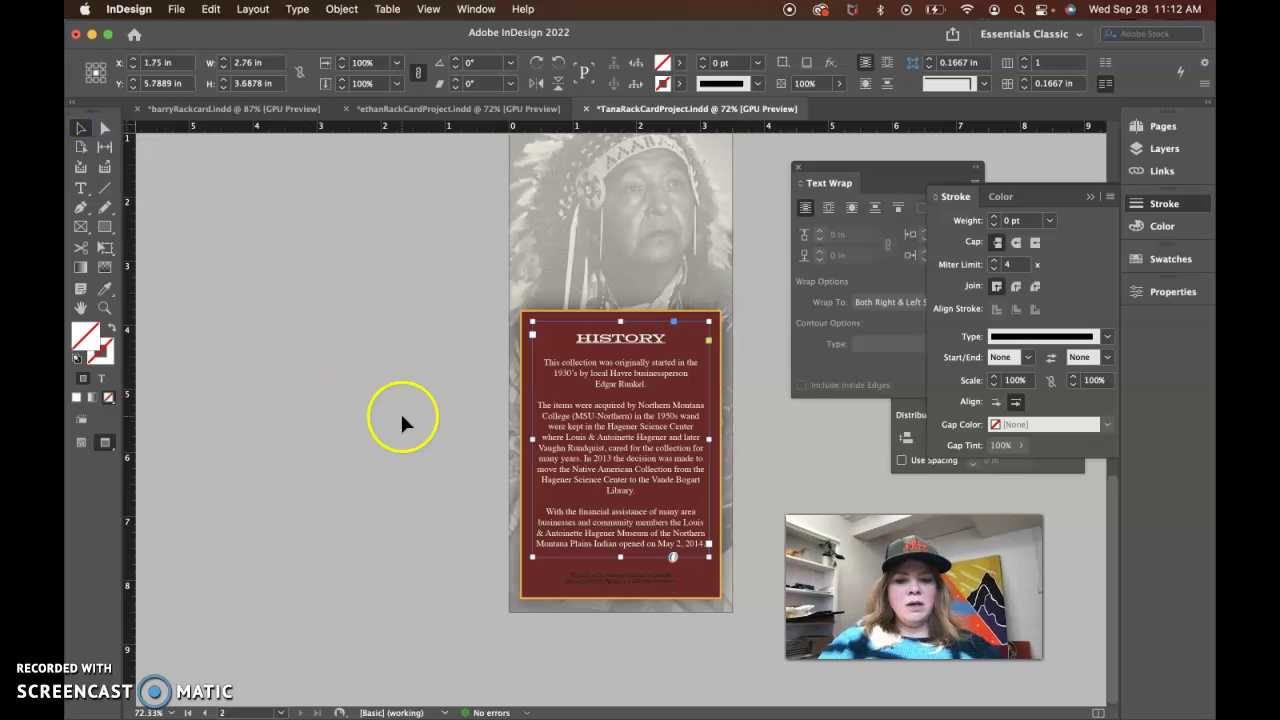
pyautogui.click(655, 586)
pyautogui.tripleClick(655, 581)
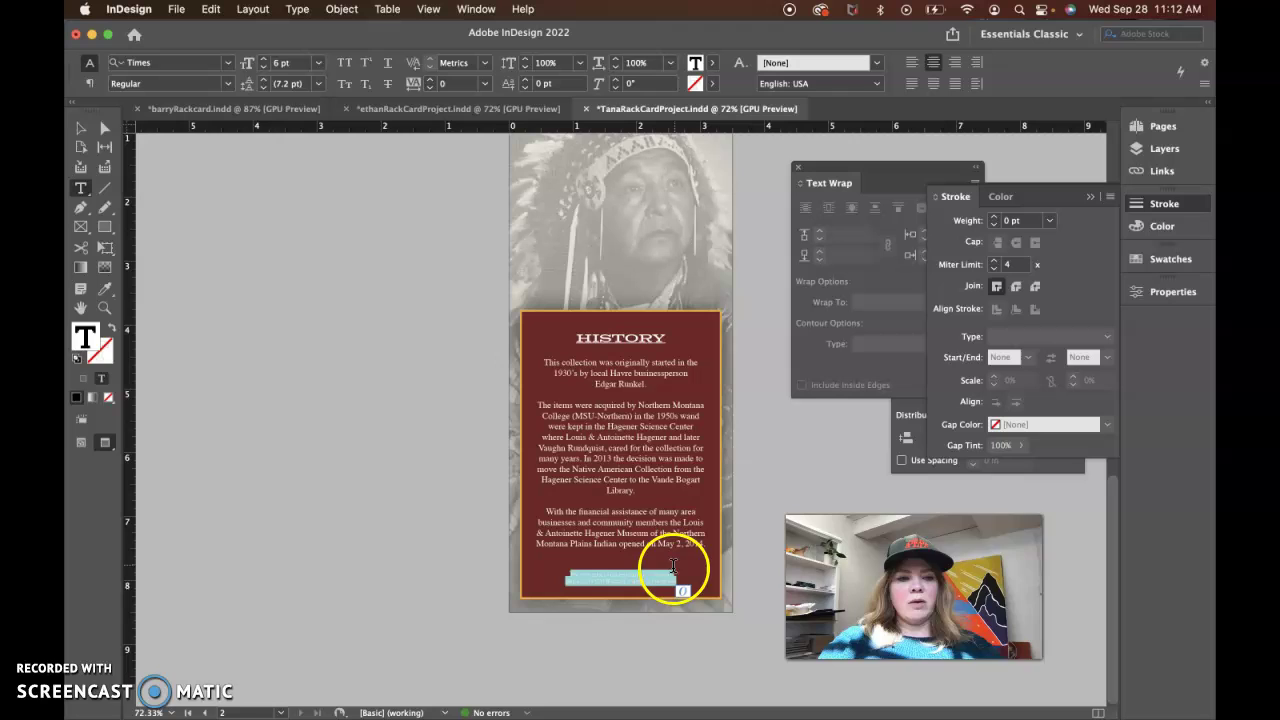
pyautogui.click(104, 289)
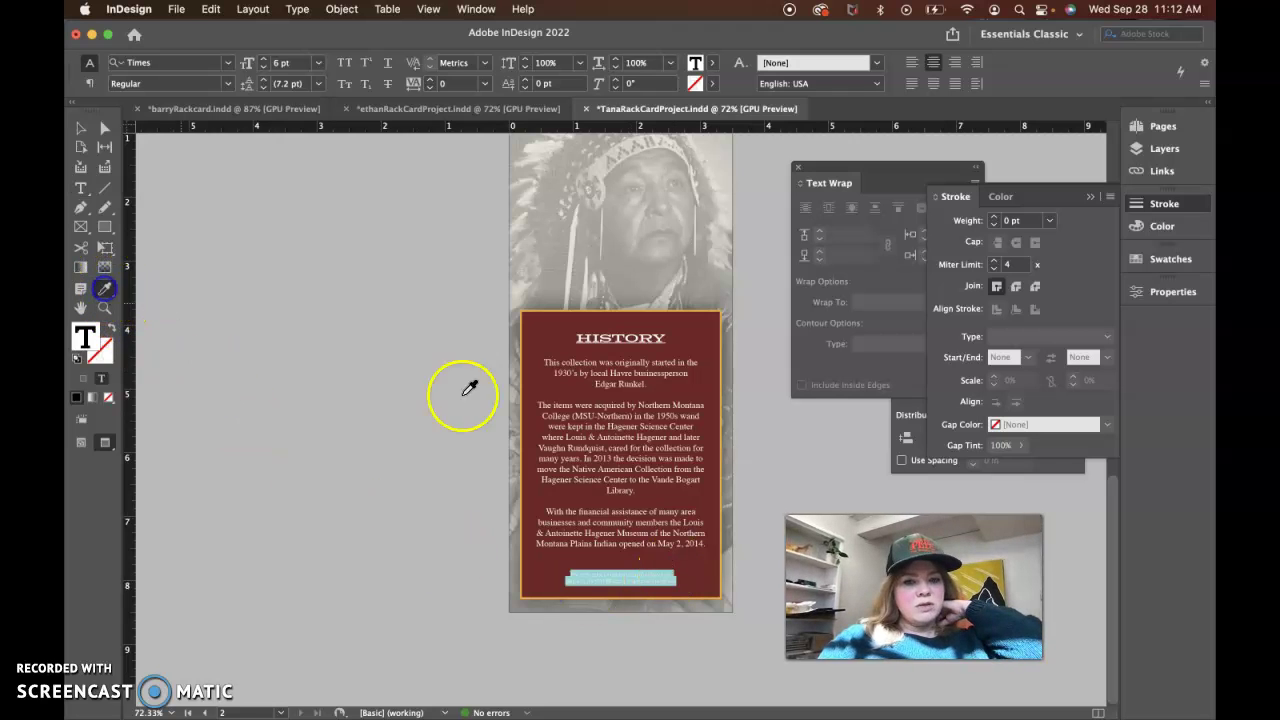
pyautogui.click(578, 447)
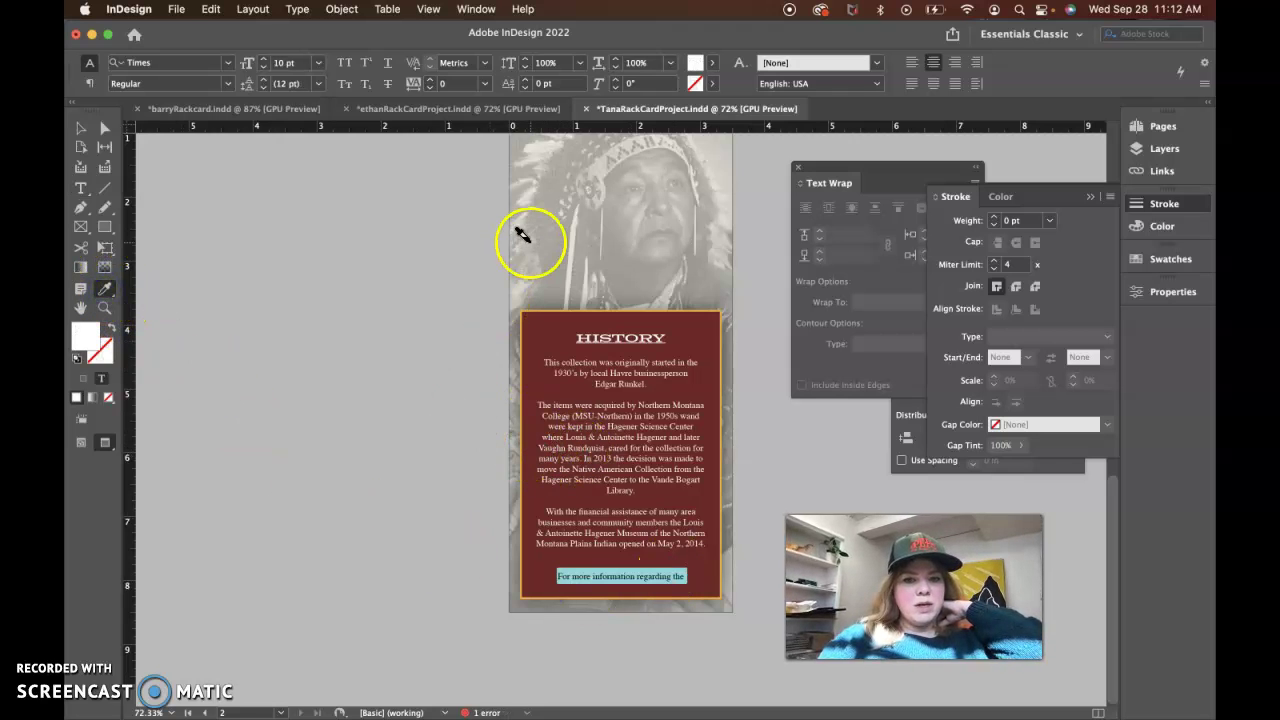
# Set the footer in Rockwell Bold and make its frame taller so it wraps to two lines
pyautogui.click(228, 62)
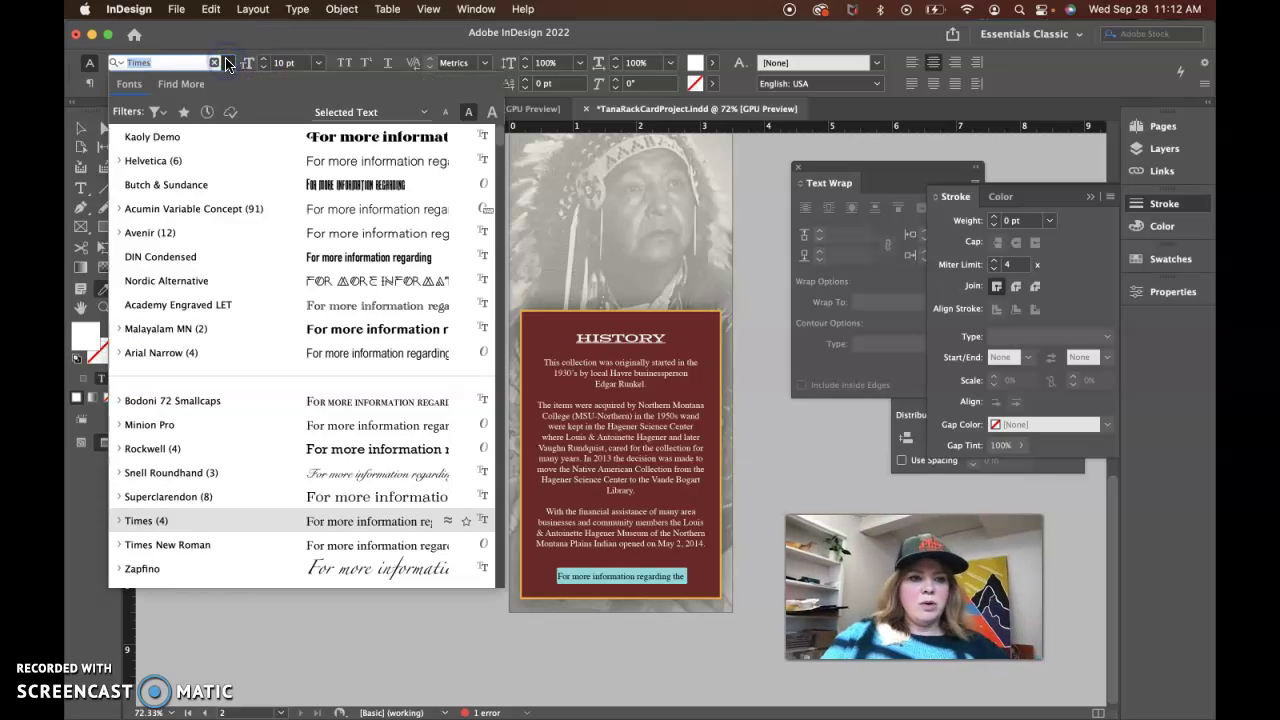
pyautogui.write('rock')
pyautogui.click(290, 137)
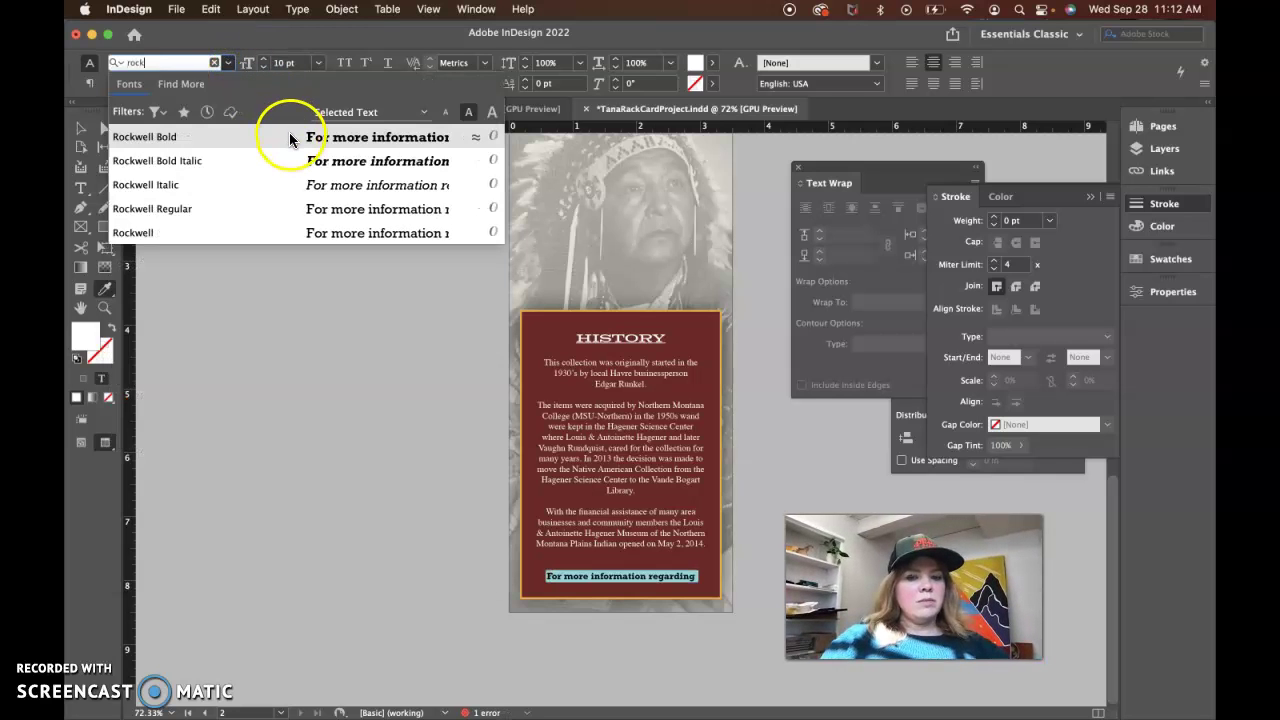
pyautogui.click(288, 136)
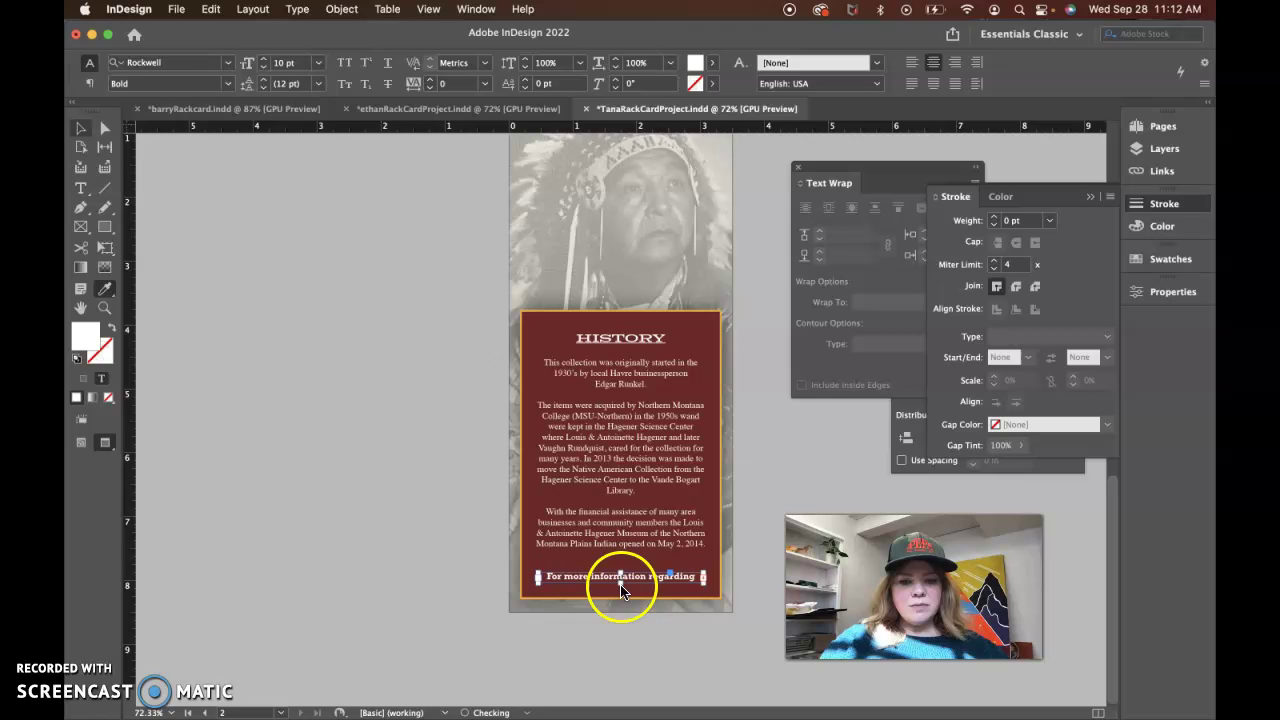
pyautogui.moveTo(620, 590)
pyautogui.mouseDown()
pyautogui.moveTo(620, 640)
pyautogui.moveTo(621, 598)
pyautogui.mouseUp()
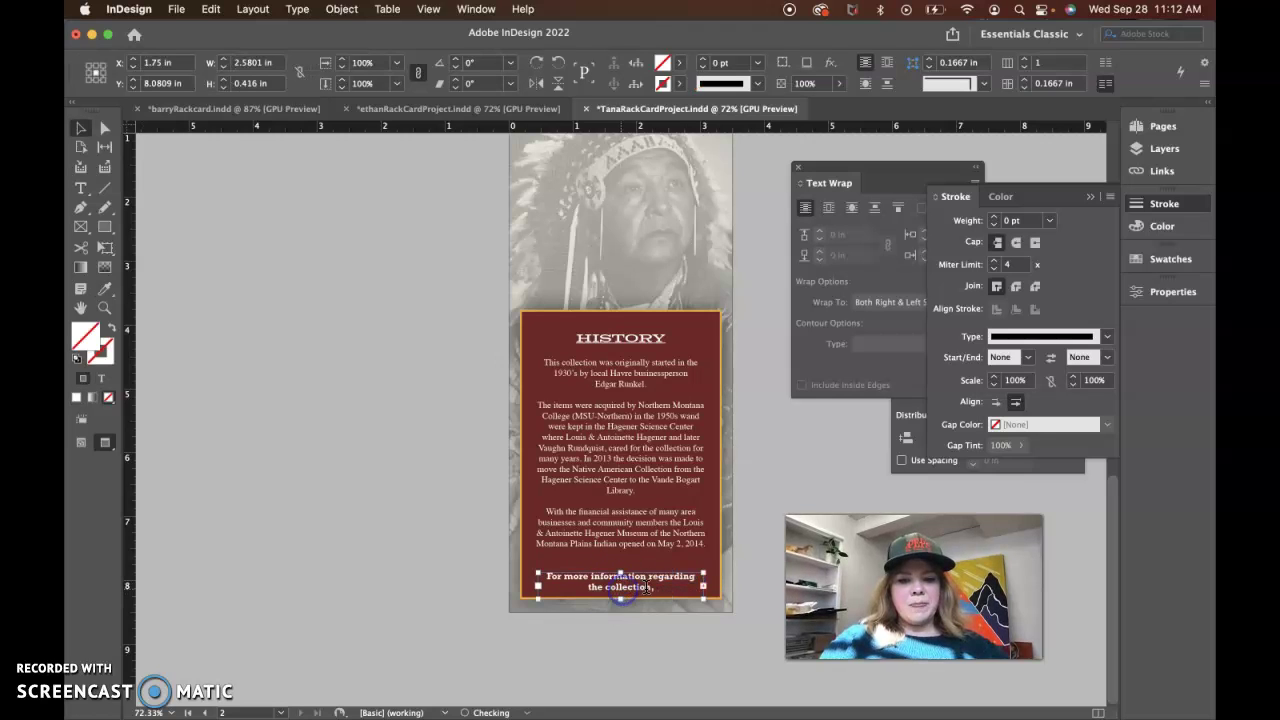
pyautogui.doubleClick(648, 587)
pyautogui.click(651, 578)
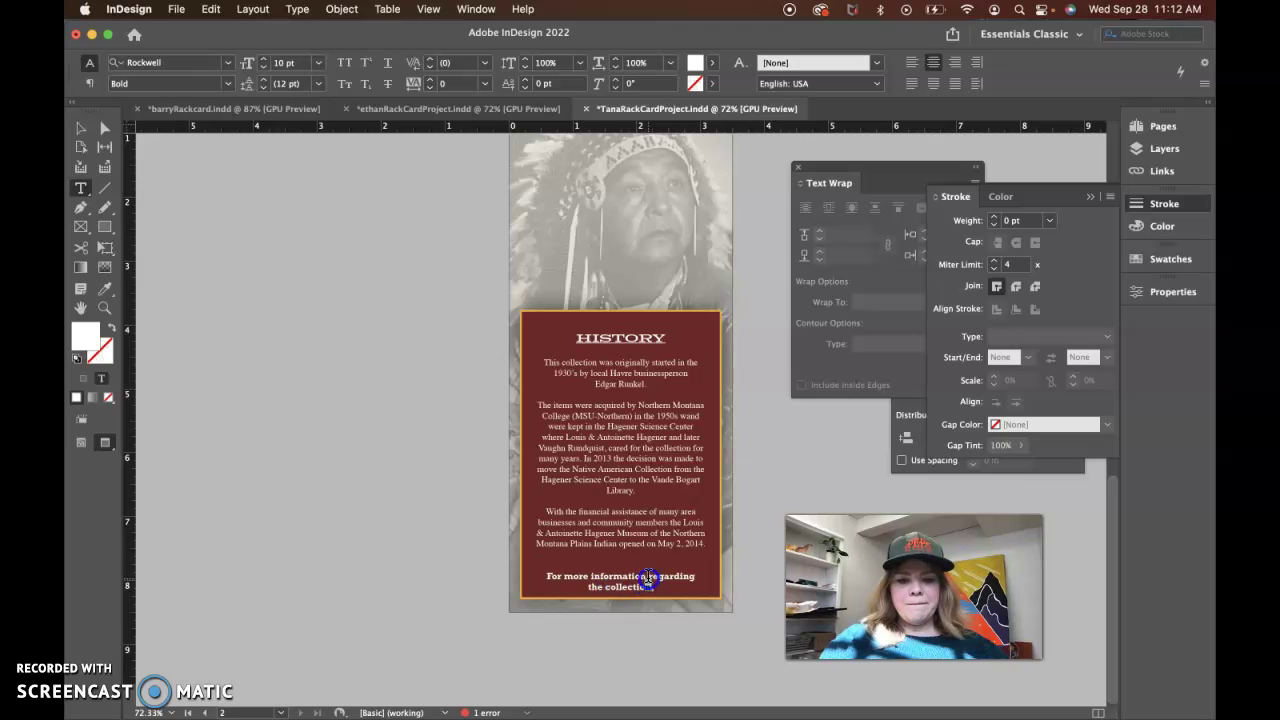
# Replace 'regarding the collection' with ', please contact' the contact person's name and 'at'
pyautogui.moveTo(634, 578); pyautogui.dragTo(656, 587)
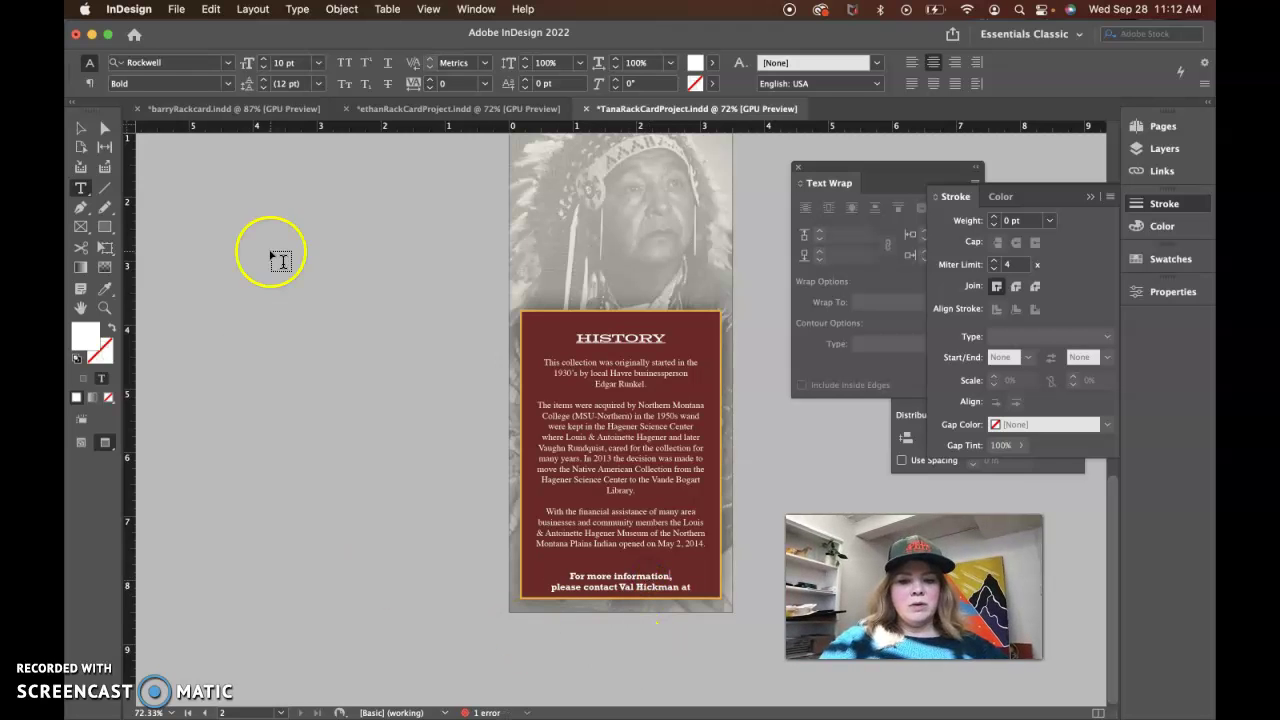
pyautogui.click(80, 130)
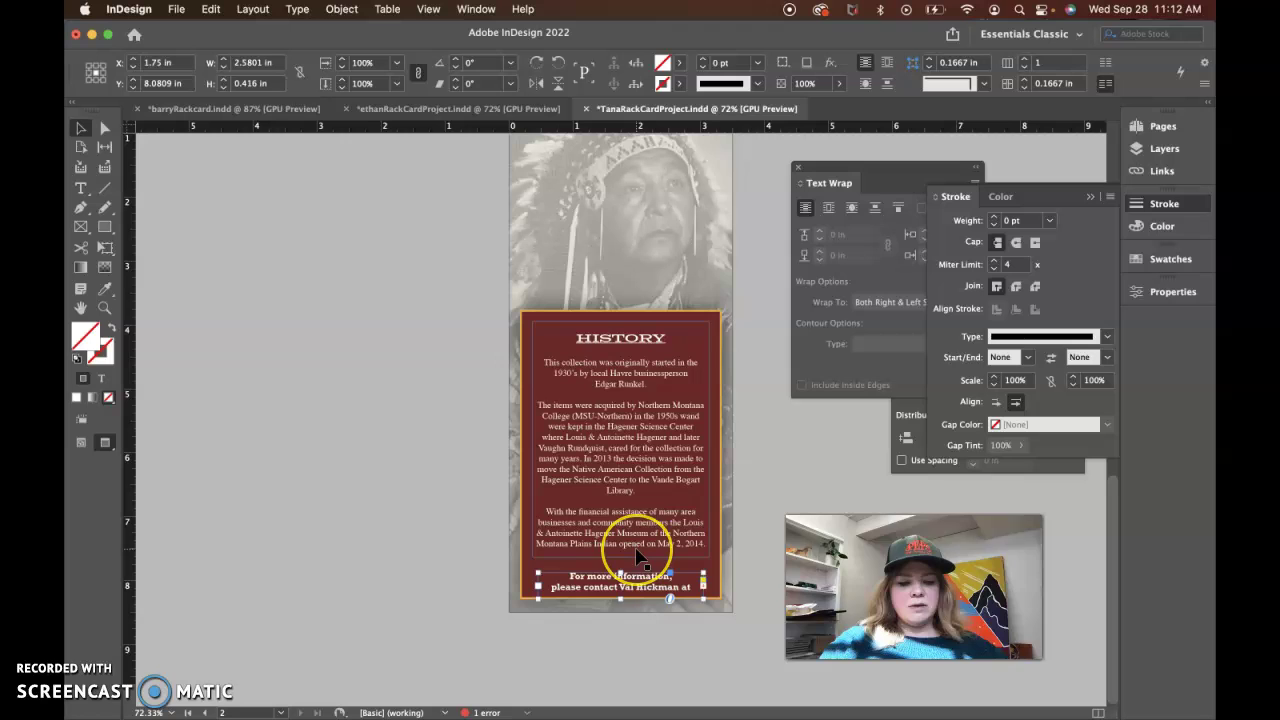
# Nudge the footer frame and the history text frame slightly higher in the maroon panel
pyautogui.click(620, 582)
pyautogui.hotkey('shift', 'Up')
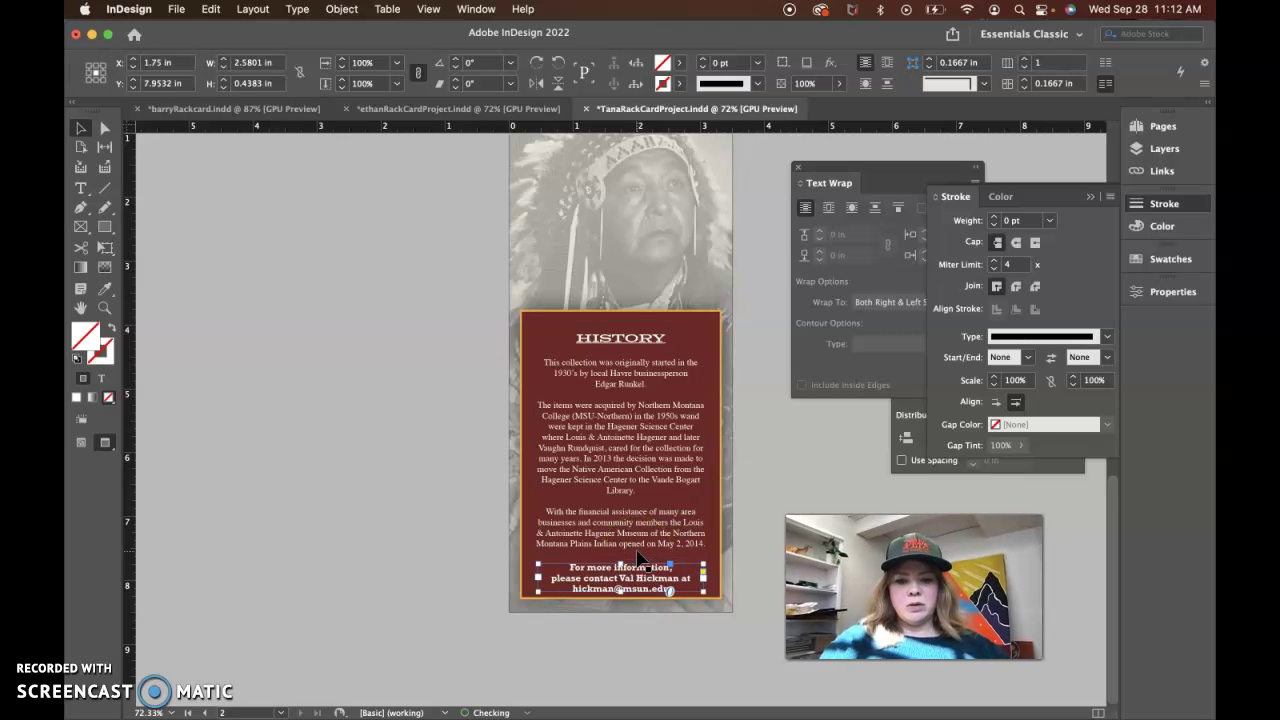
pyautogui.press('Up')
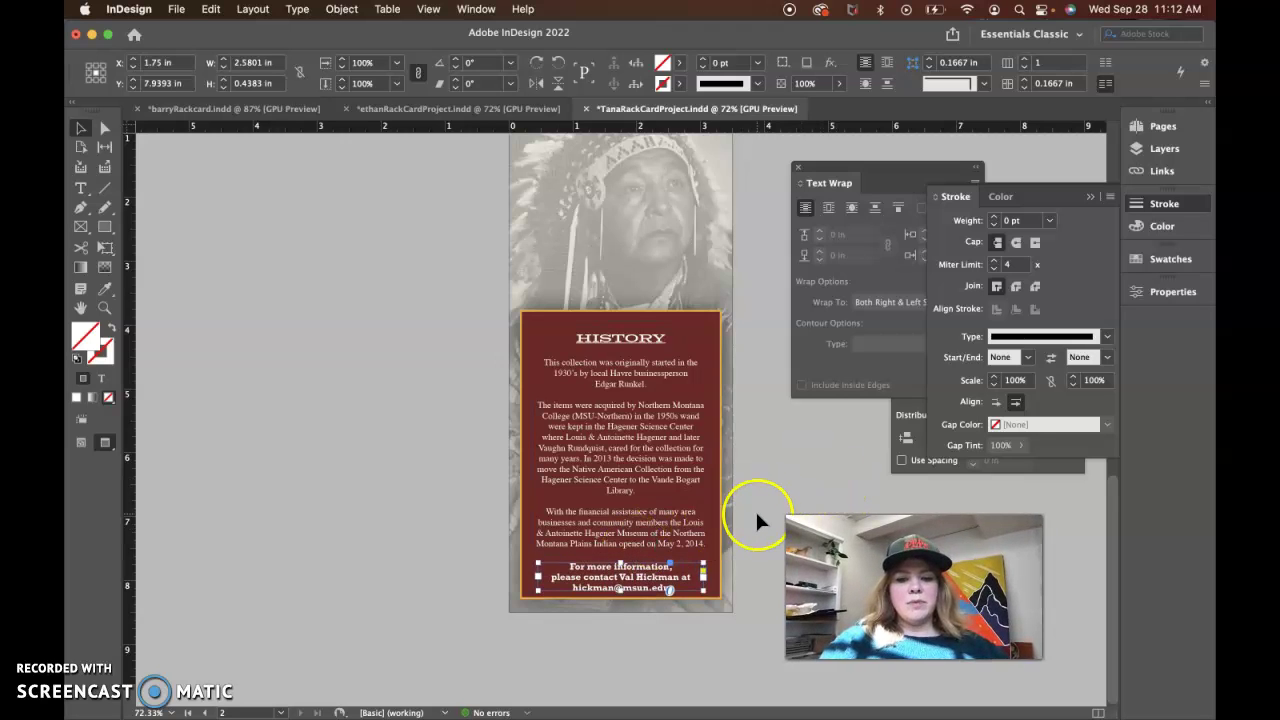
pyautogui.press('Up')
pyautogui.press('Up')
pyautogui.press('Up')
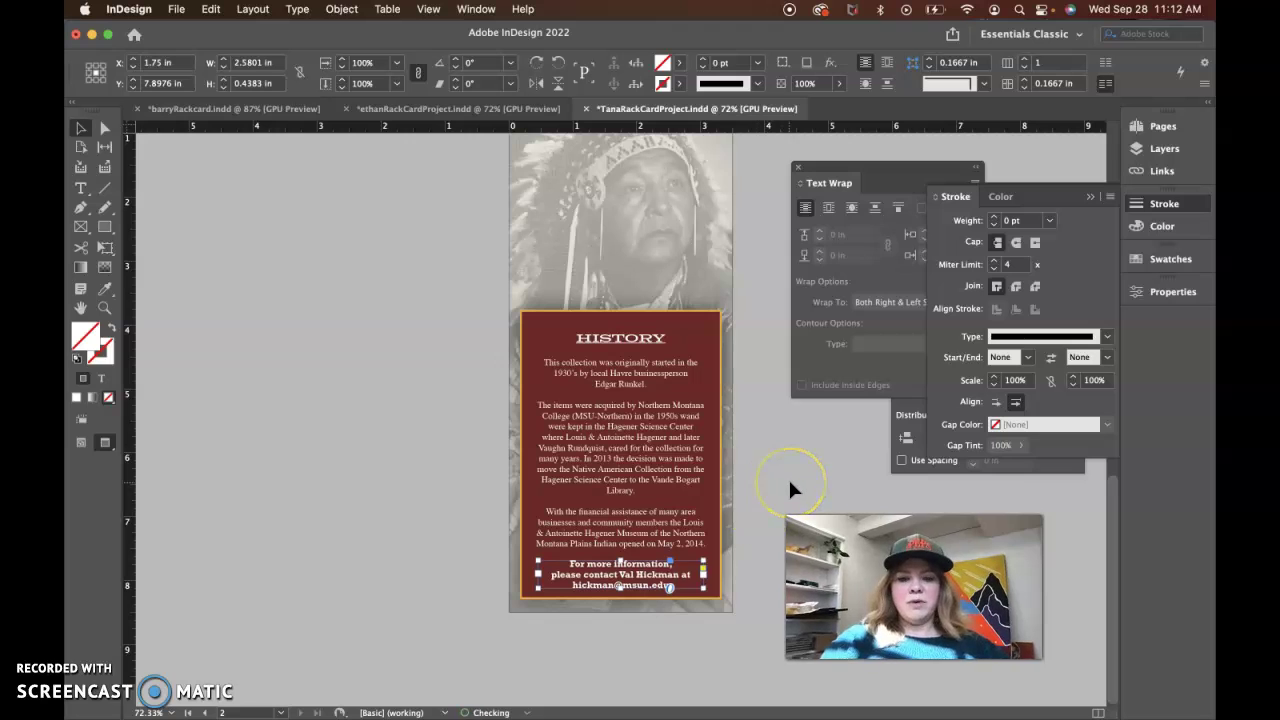
pyautogui.click(632, 584)
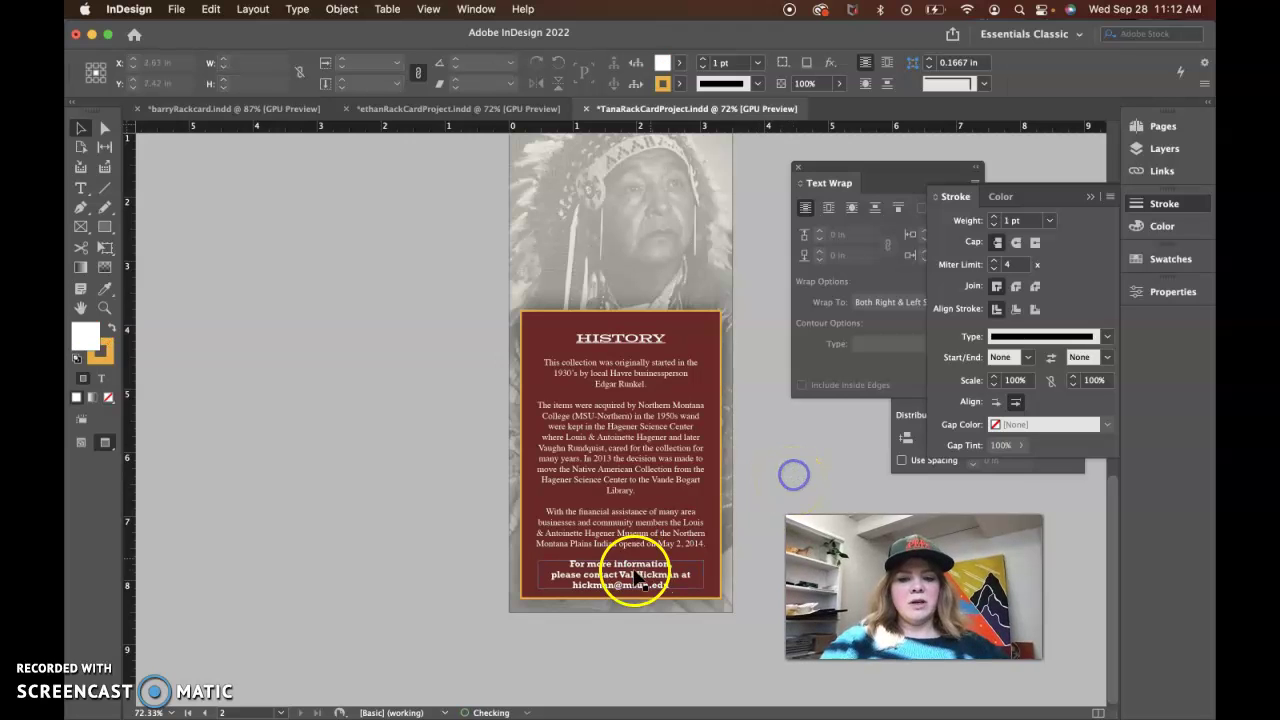
pyautogui.click(624, 535)
pyautogui.press('Up')
pyautogui.press('Up')
pyautogui.press('Up')
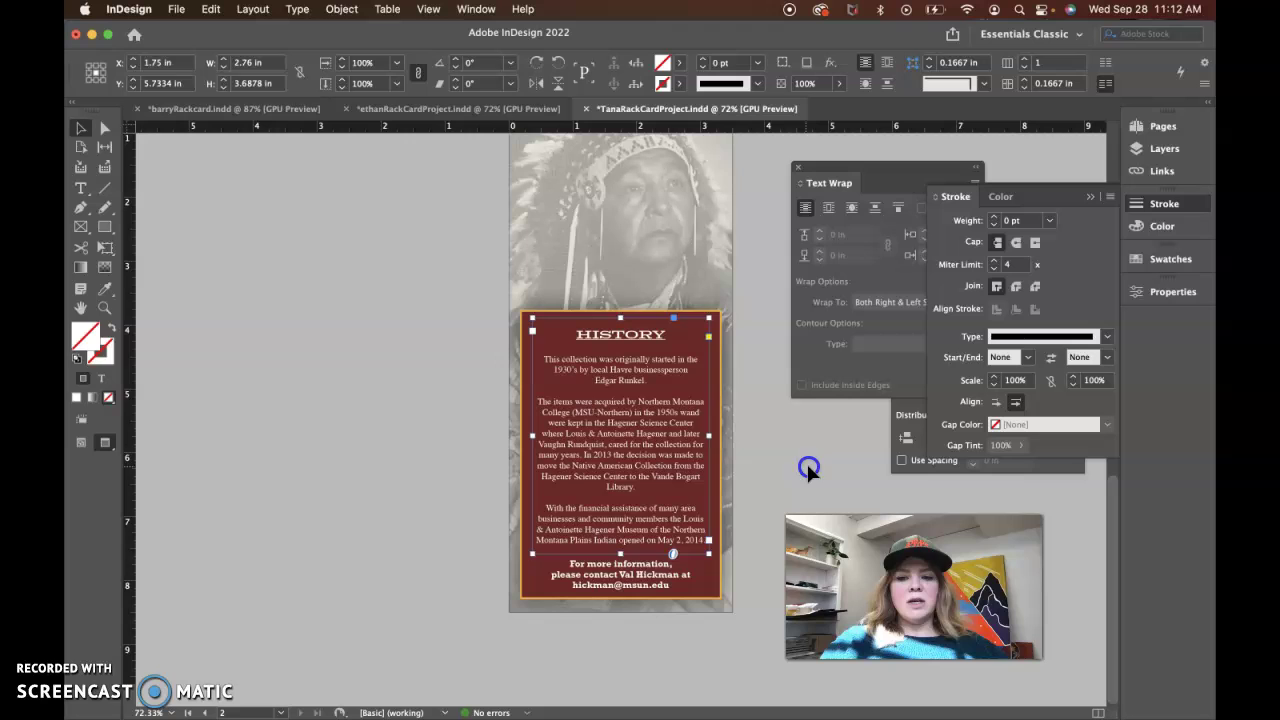
pyautogui.click(808, 470)
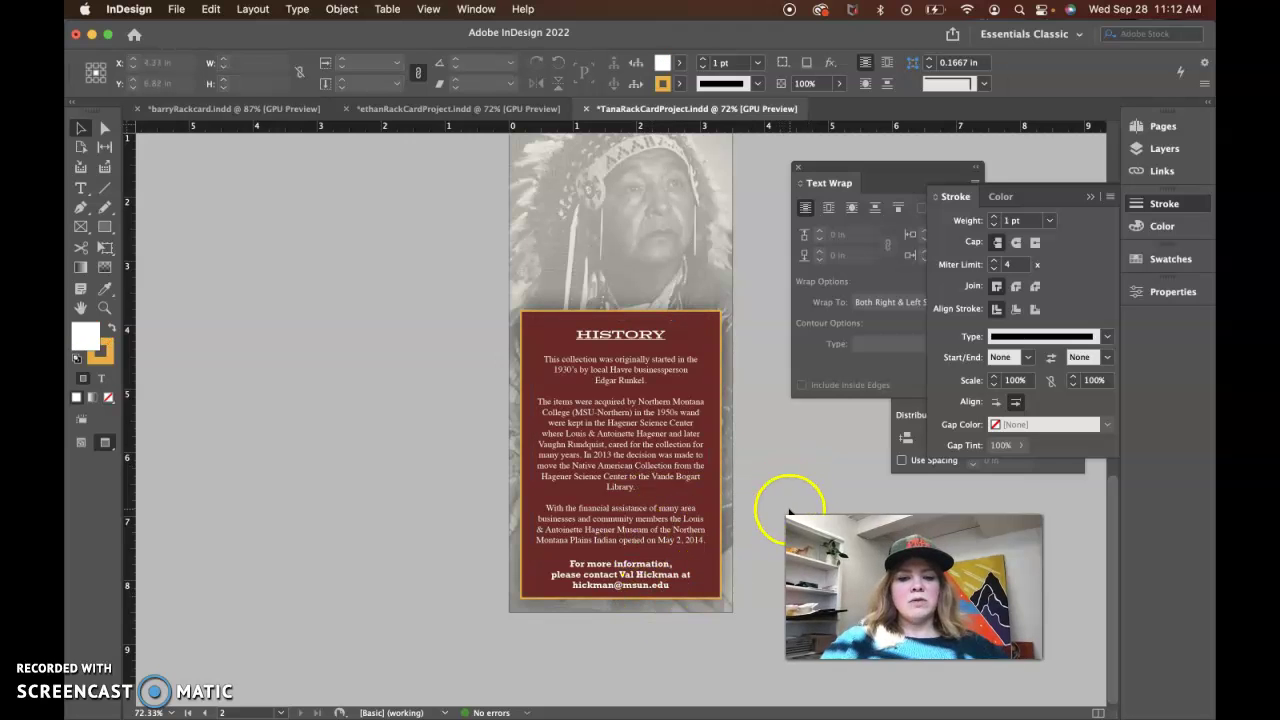
pyautogui.click(634, 572)
pyautogui.press('Up')
pyautogui.press('Up')
pyautogui.press('Up')
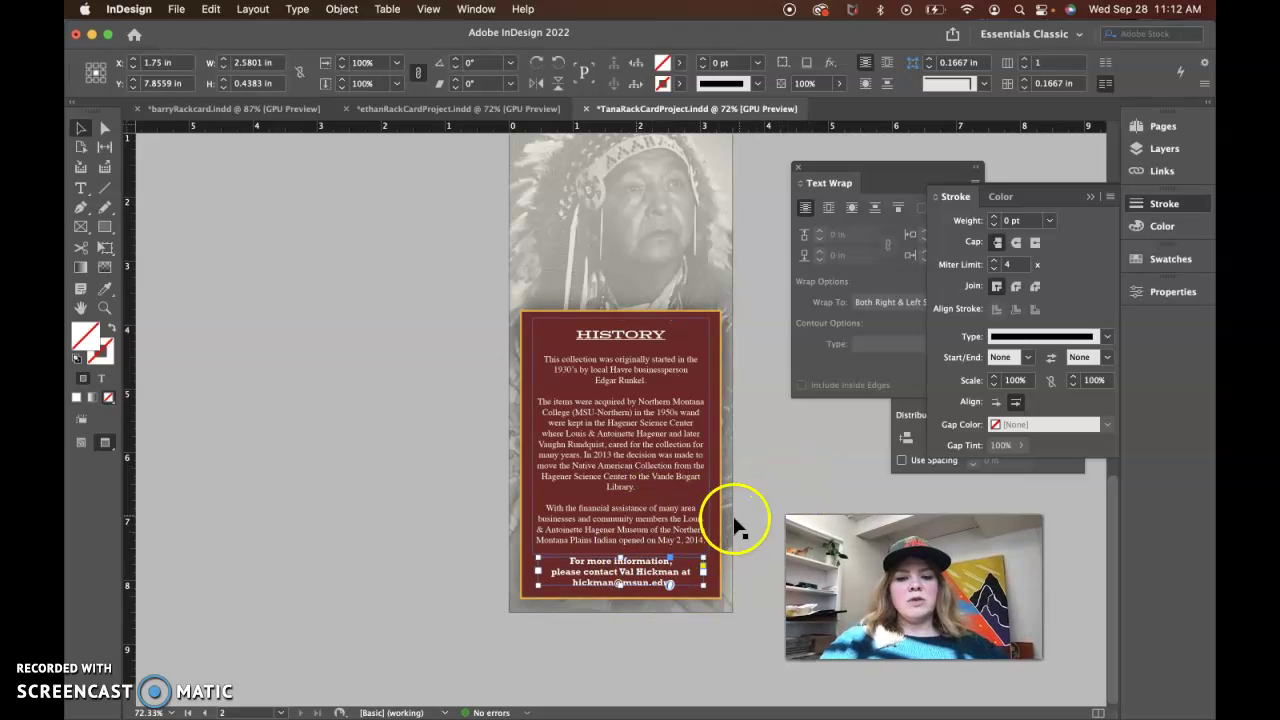
pyautogui.click(737, 525)
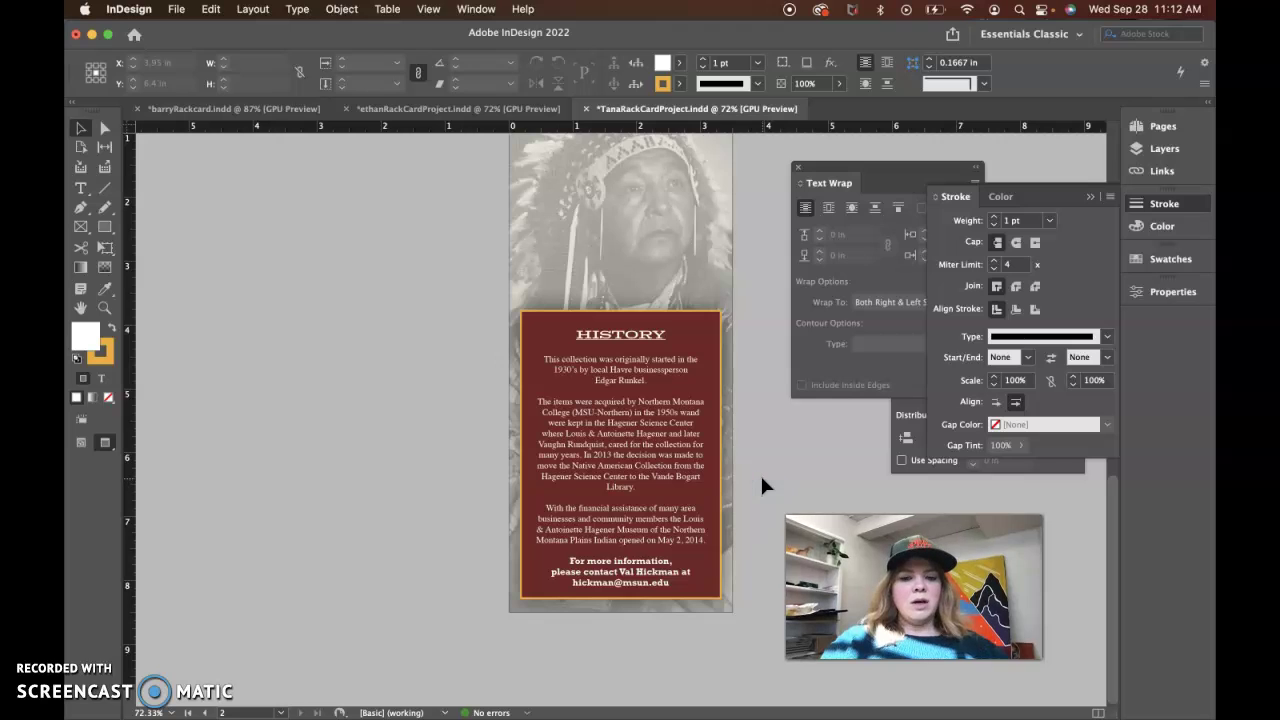
pyautogui.moveTo(735, 488); pyautogui.dragTo(672, 497)
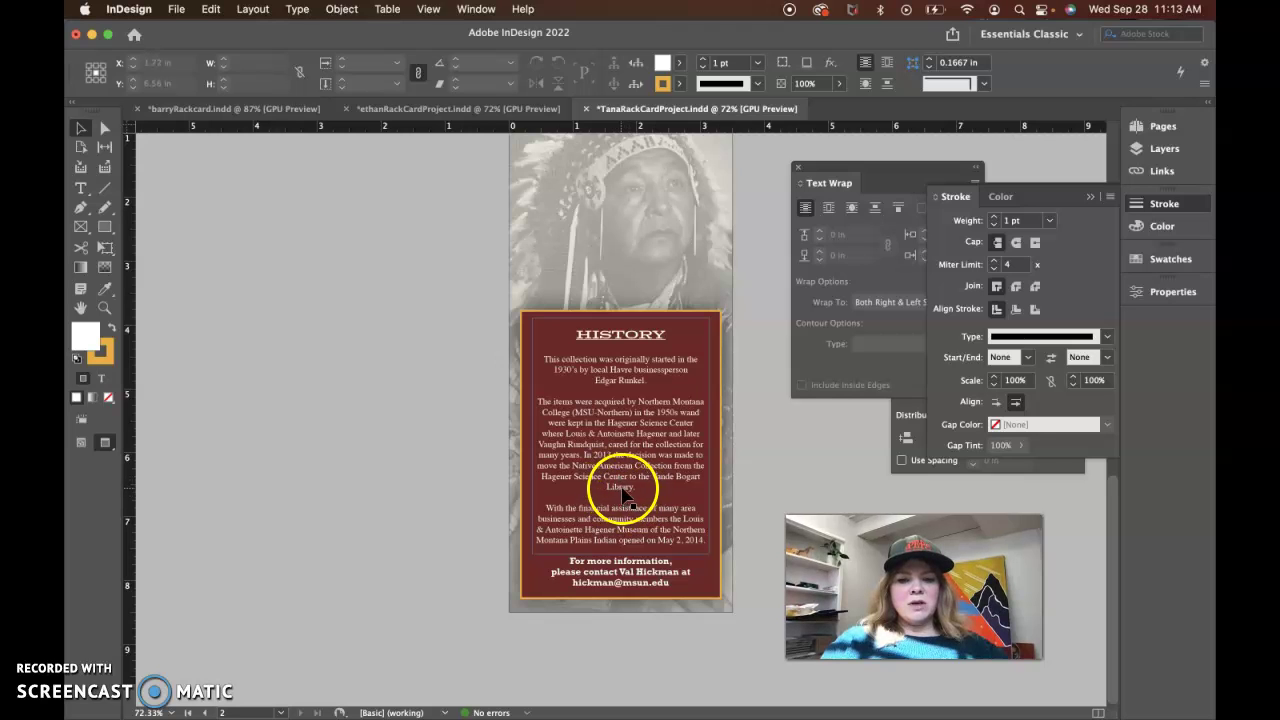
# Delete 'Northern Montana College (' so the paragraph reads 'acquired by MSU Northern in the 1950s'
pyautogui.click(575, 414)
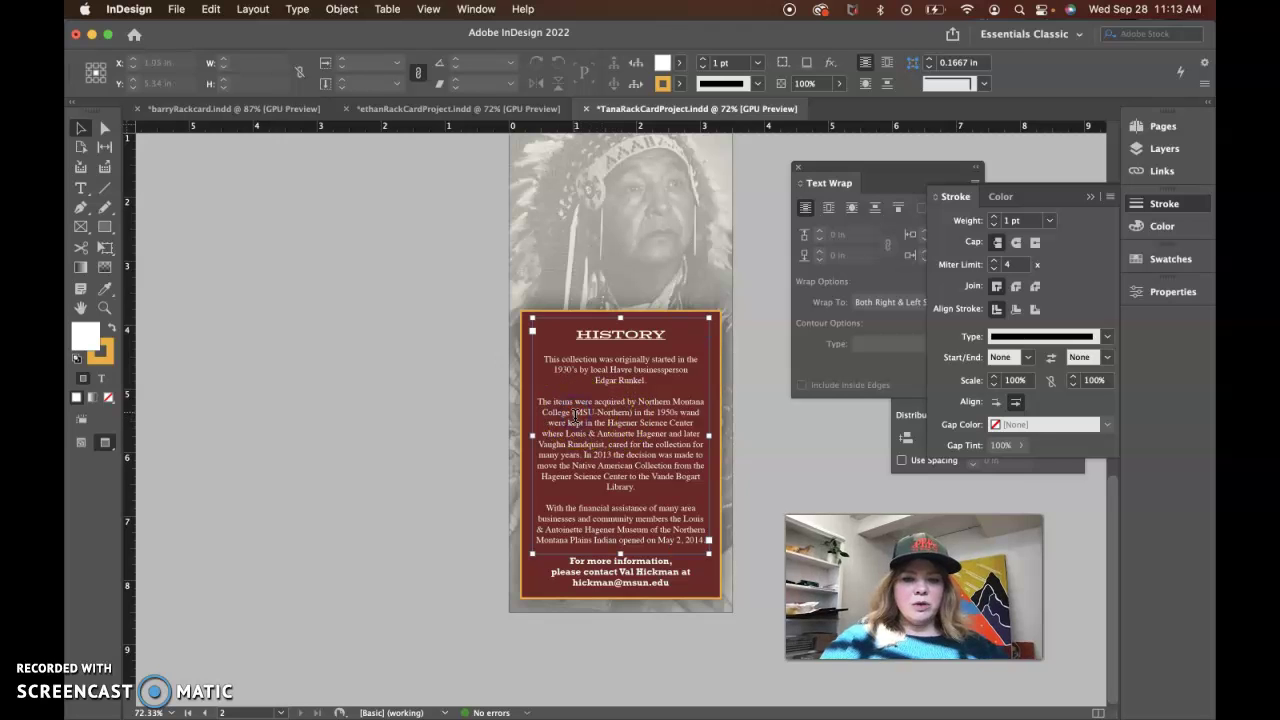
pyautogui.doubleClick(575, 420)
pyautogui.press('BackSpace')
pyautogui.press('BackSpace')
pyautogui.press('BackSpace')
pyautogui.press('BackSpace')
pyautogui.press('BackSpace')
pyautogui.press('BackSpace')
pyautogui.press('BackSpace')
pyautogui.press('BackSpace')
pyautogui.press('BackSpace')
pyautogui.press('BackSpace')
pyautogui.press('BackSpace')
pyautogui.press('BackSpace')
pyautogui.press('BackSpace')
pyautogui.press('BackSpace')
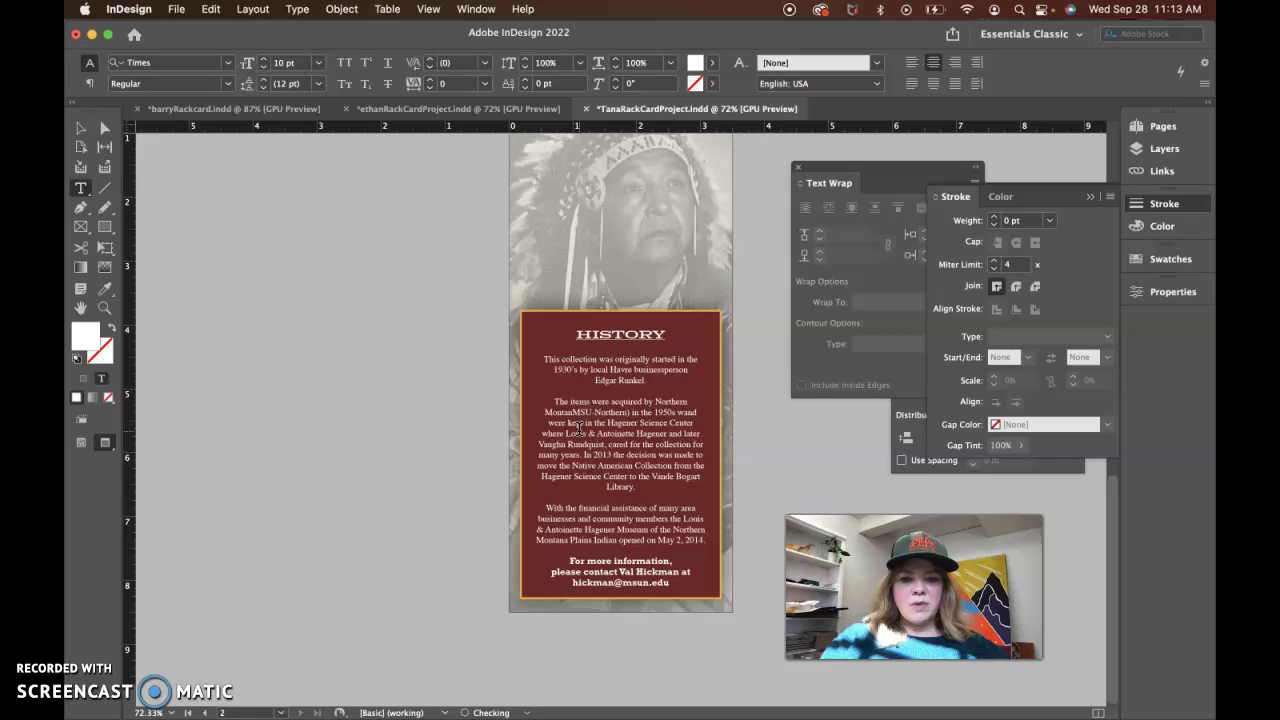
pyautogui.press('BackSpace')
pyautogui.press('BackSpace')
pyautogui.press('BackSpace')
pyautogui.press('BackSpace')
pyautogui.press('BackSpace')
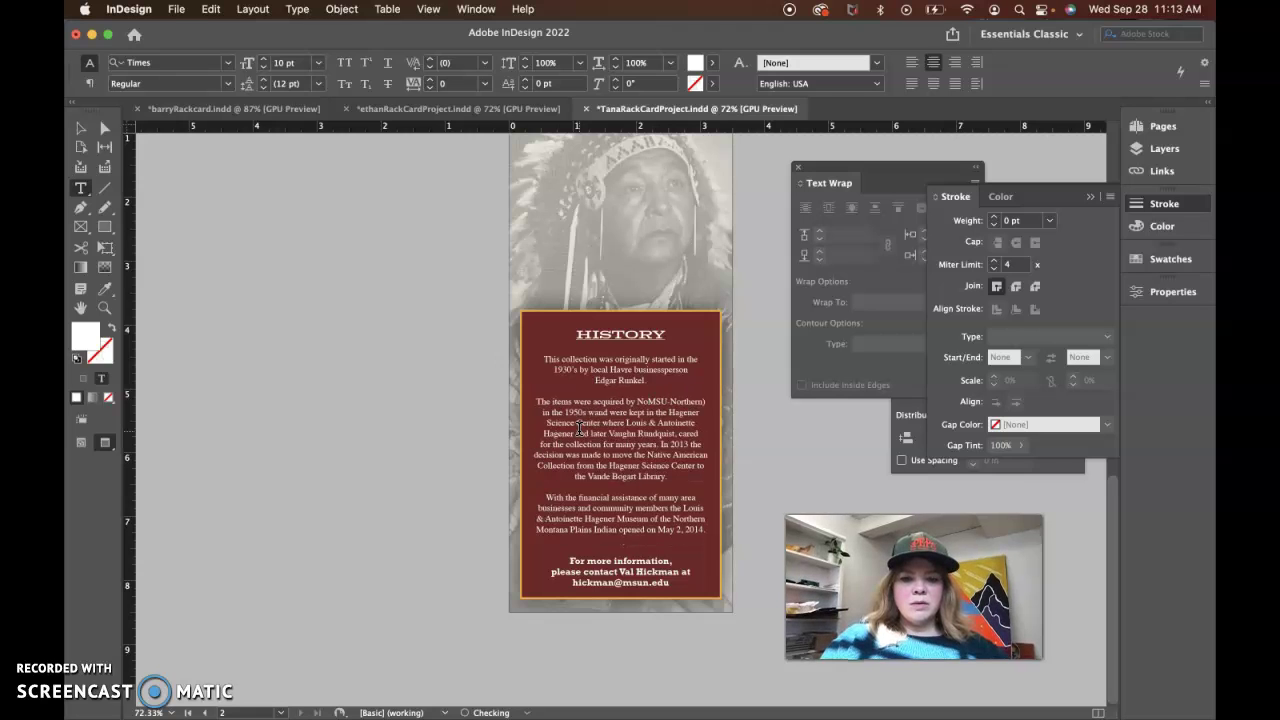
pyautogui.click(700, 399)
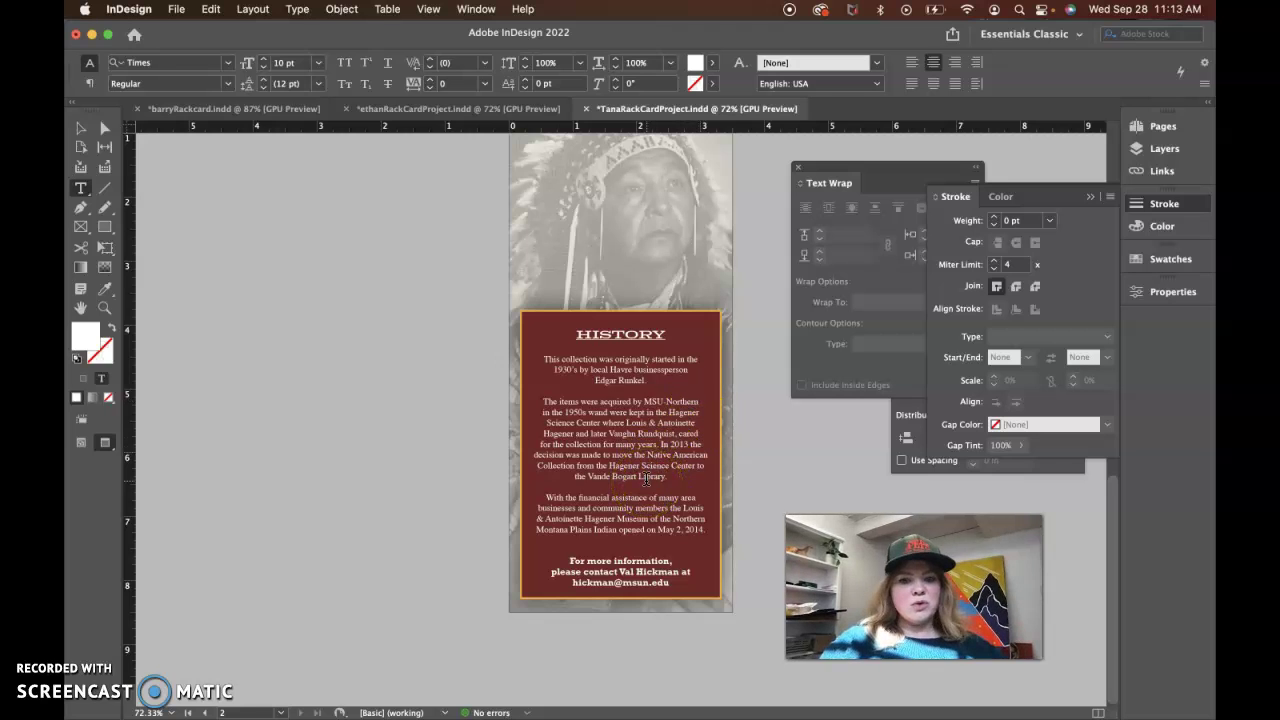
pyautogui.click(81, 128)
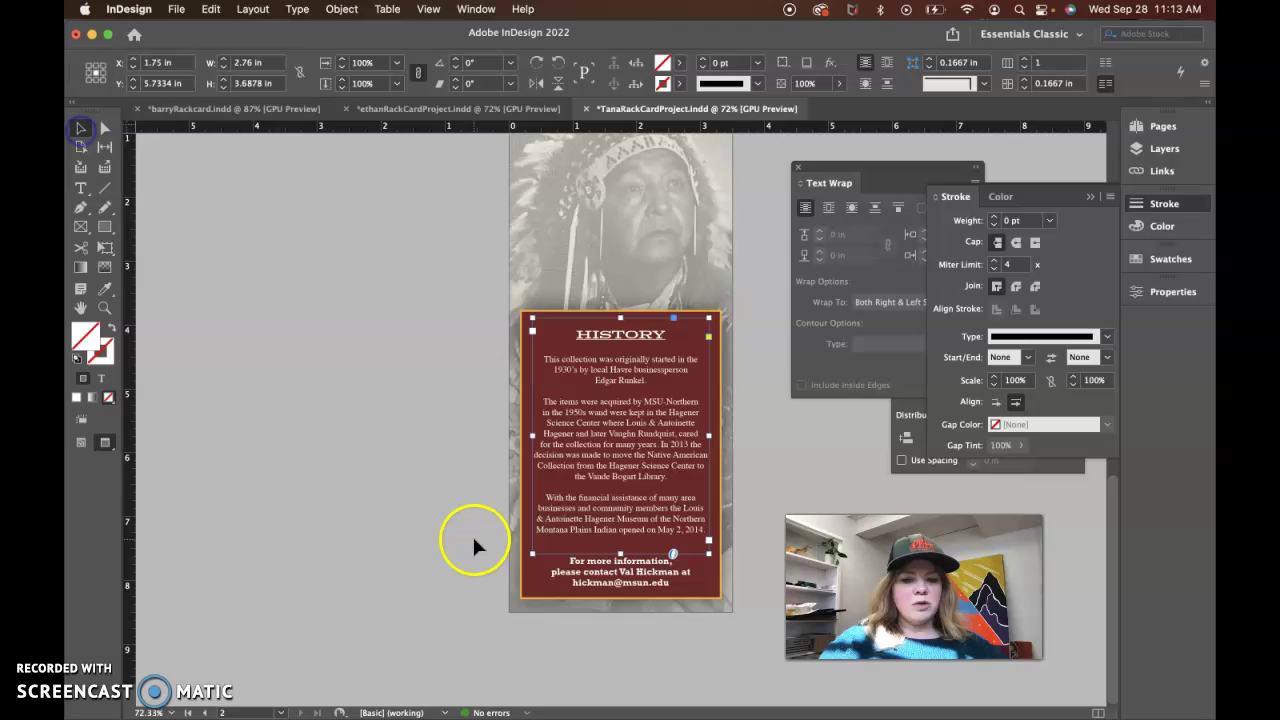
pyautogui.click(597, 568)
pyautogui.click(603, 572)
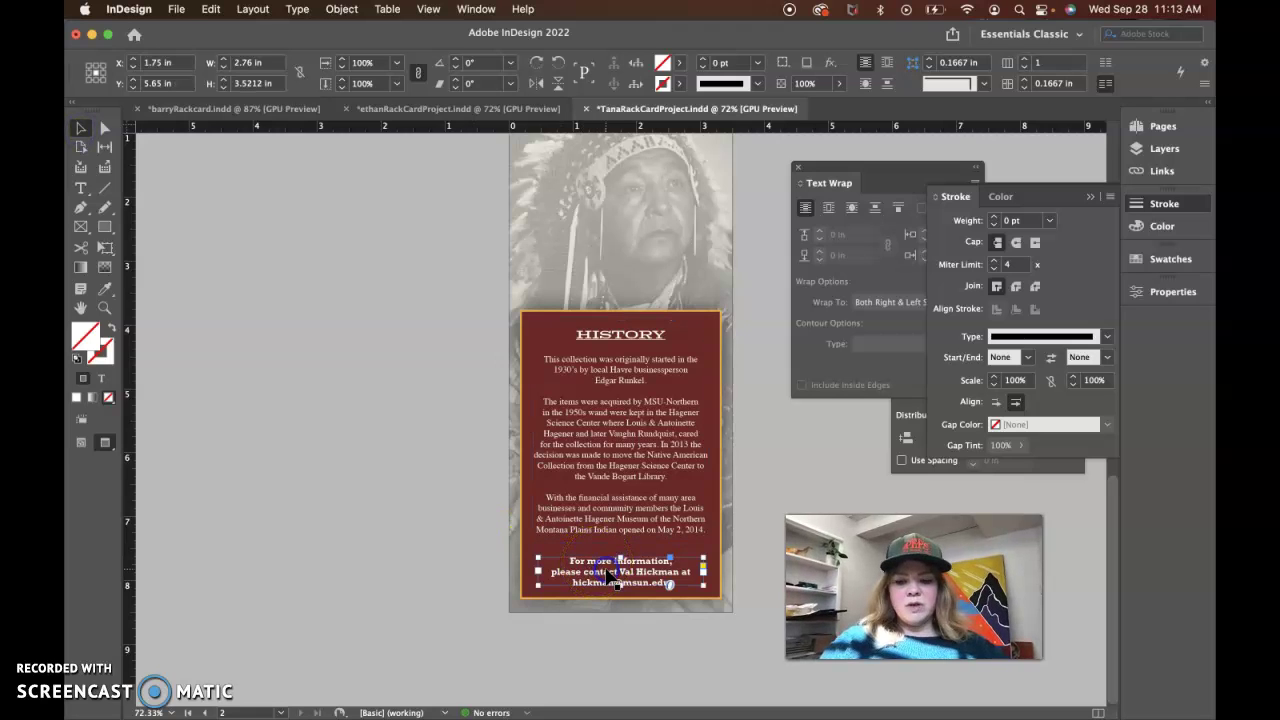
pyautogui.click(365, 540)
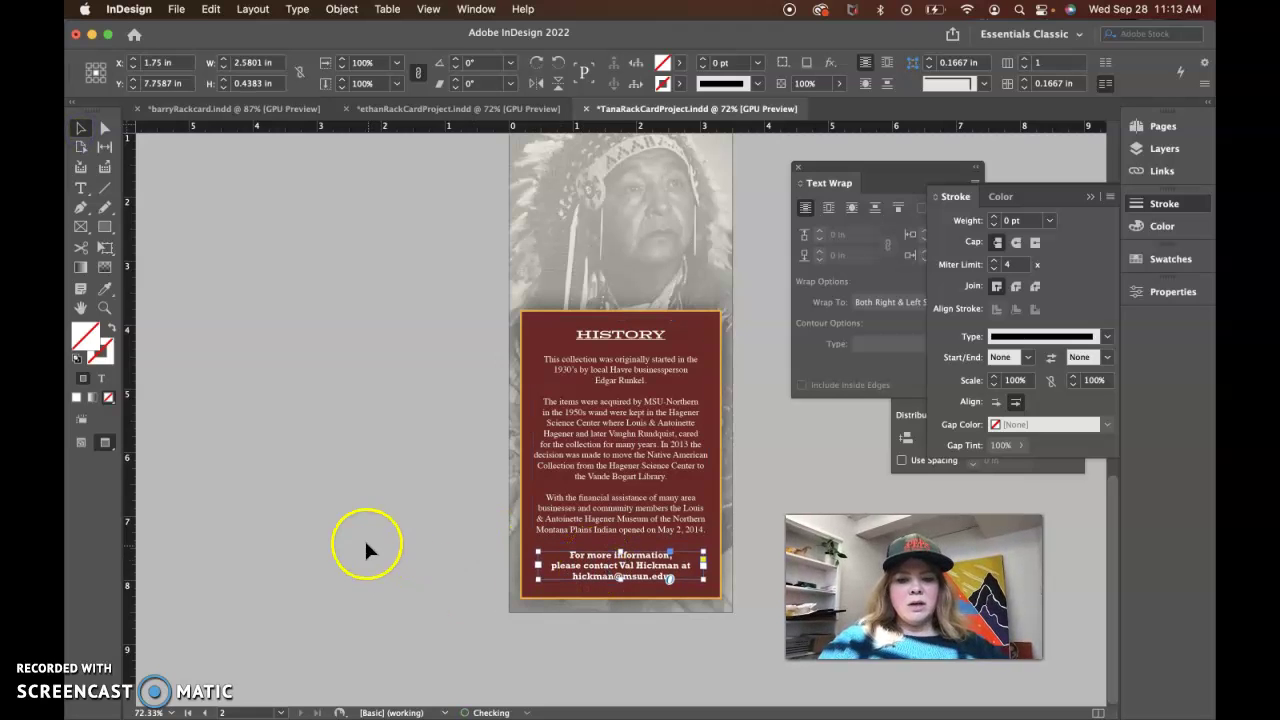
# Set the FREE Admition! heading in Rockwell Bold
pyautogui.scroll(10, 614, 508)
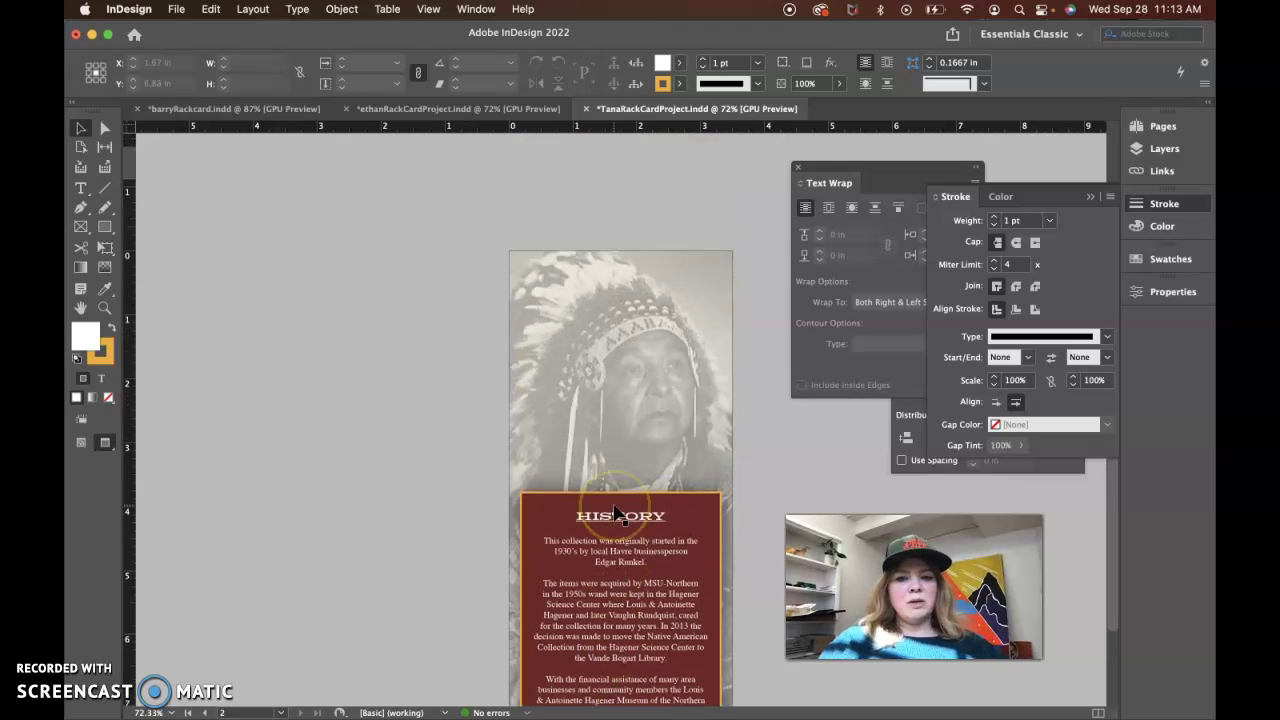
pyautogui.scroll(5, 614, 512)
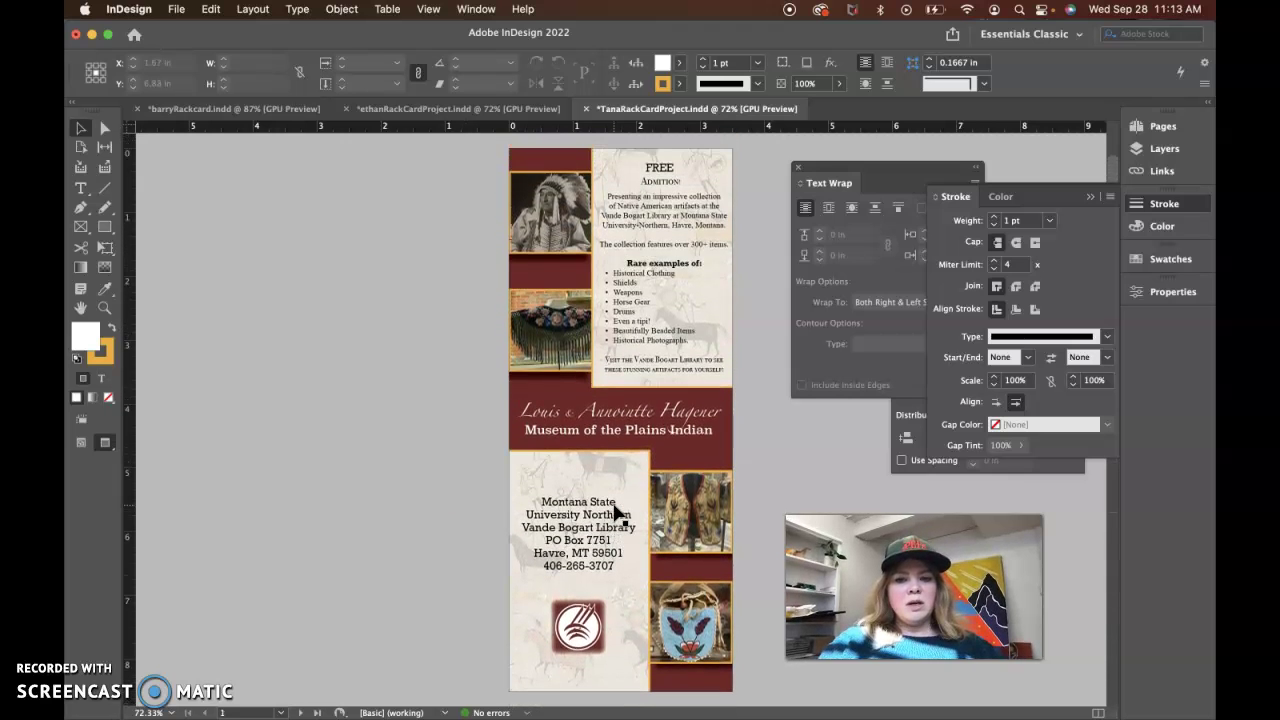
pyautogui.click(665, 188)
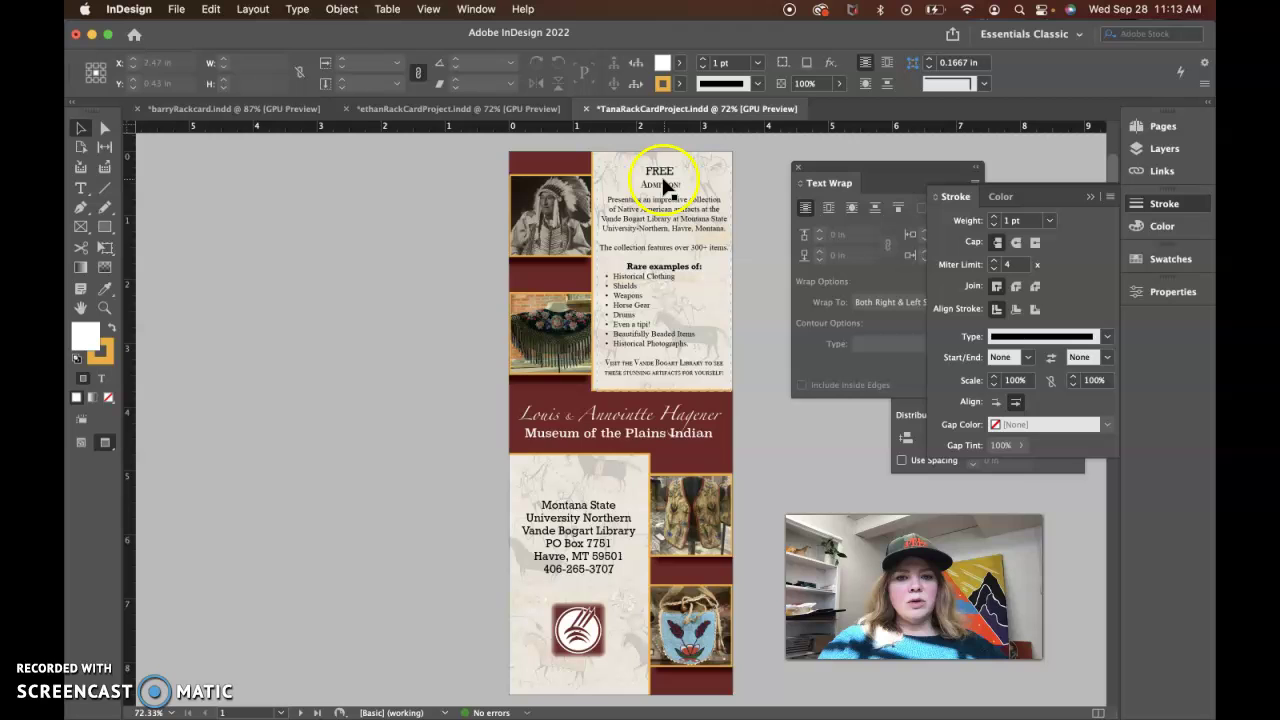
pyautogui.click(665, 188)
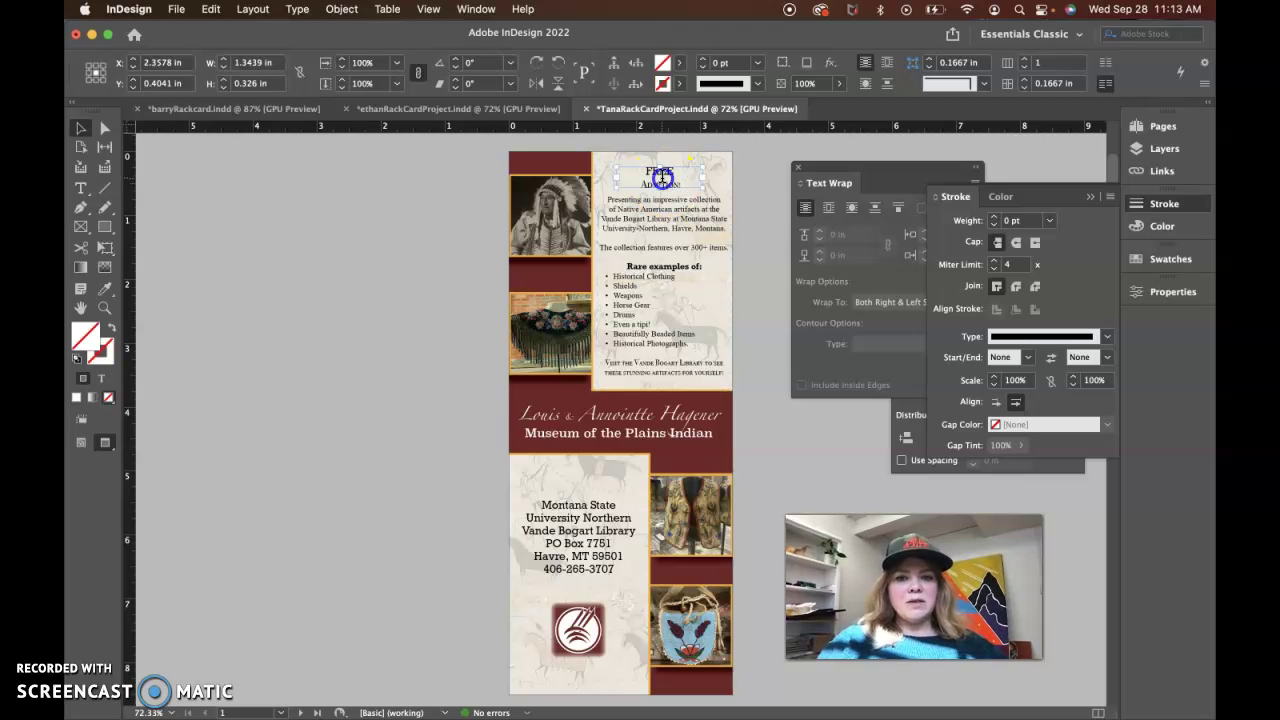
pyautogui.tripleClick(662, 178)
pyautogui.click(186, 67)
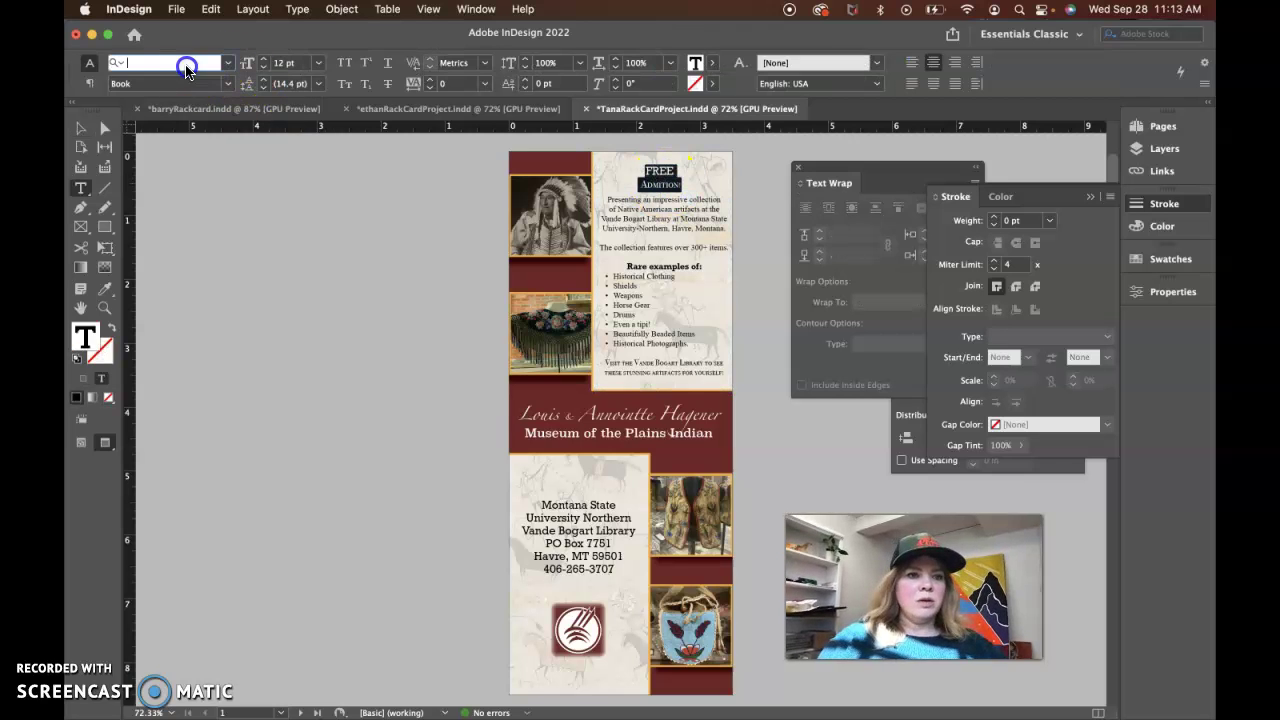
pyautogui.write('rock')
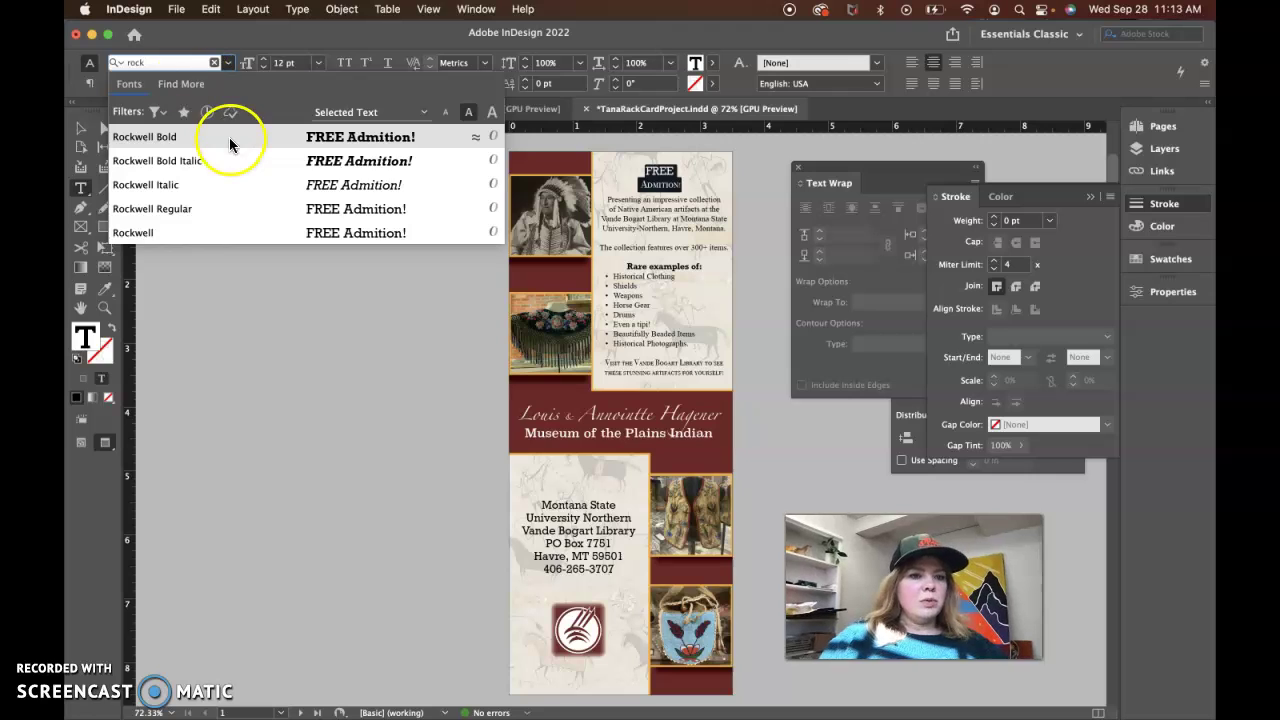
pyautogui.click(229, 137)
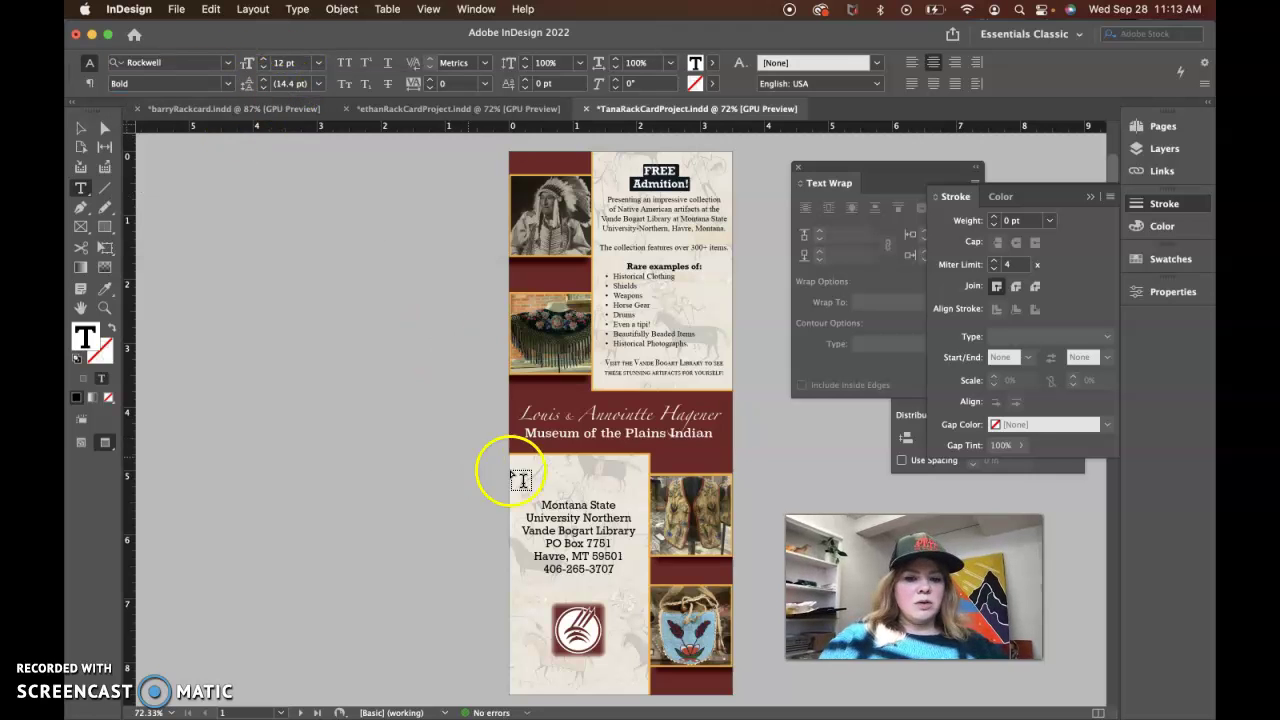
# Enlarge the Rare examples of: line to 12 pt
pyautogui.click(573, 510)
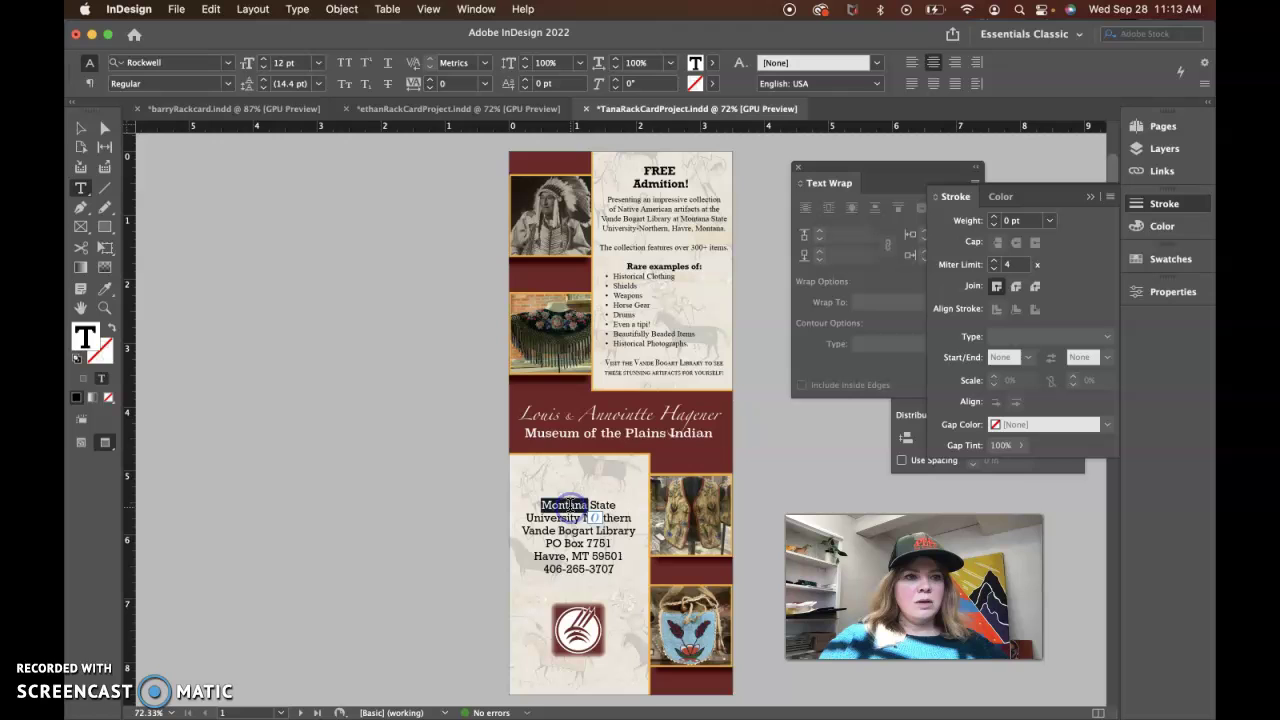
pyautogui.click(655, 172)
pyautogui.click(654, 172)
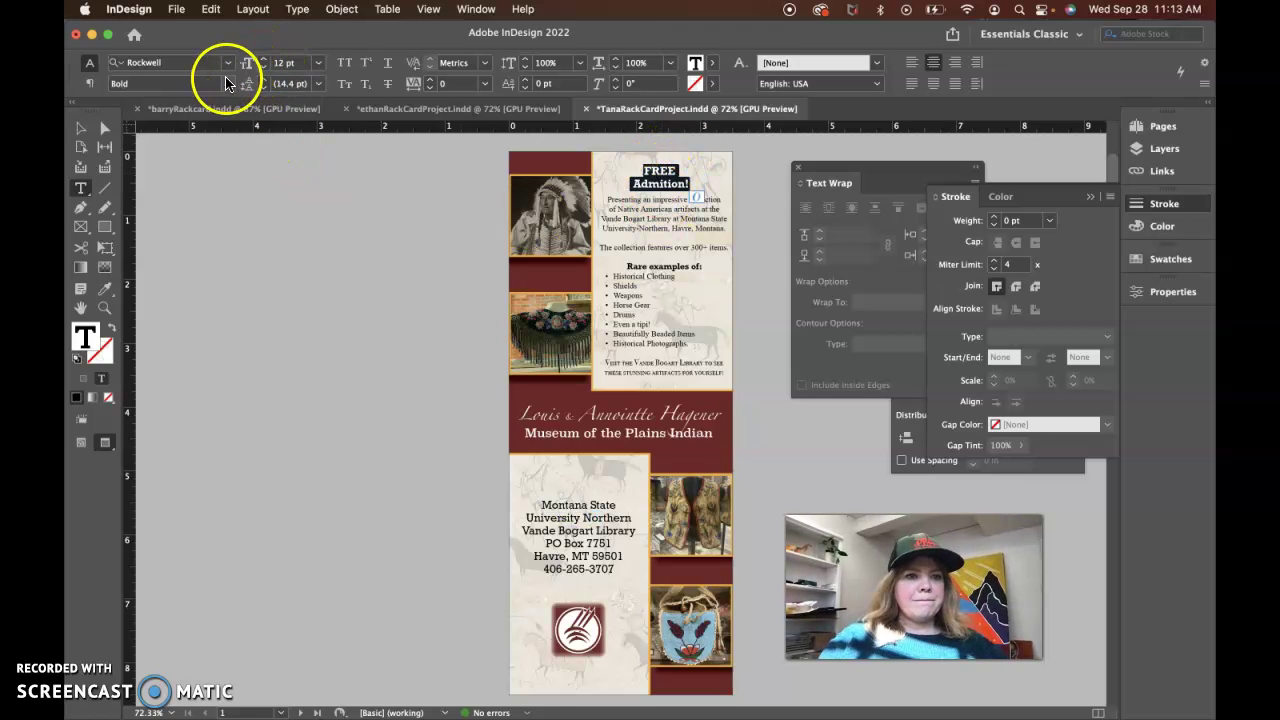
pyautogui.tripleClick(665, 263)
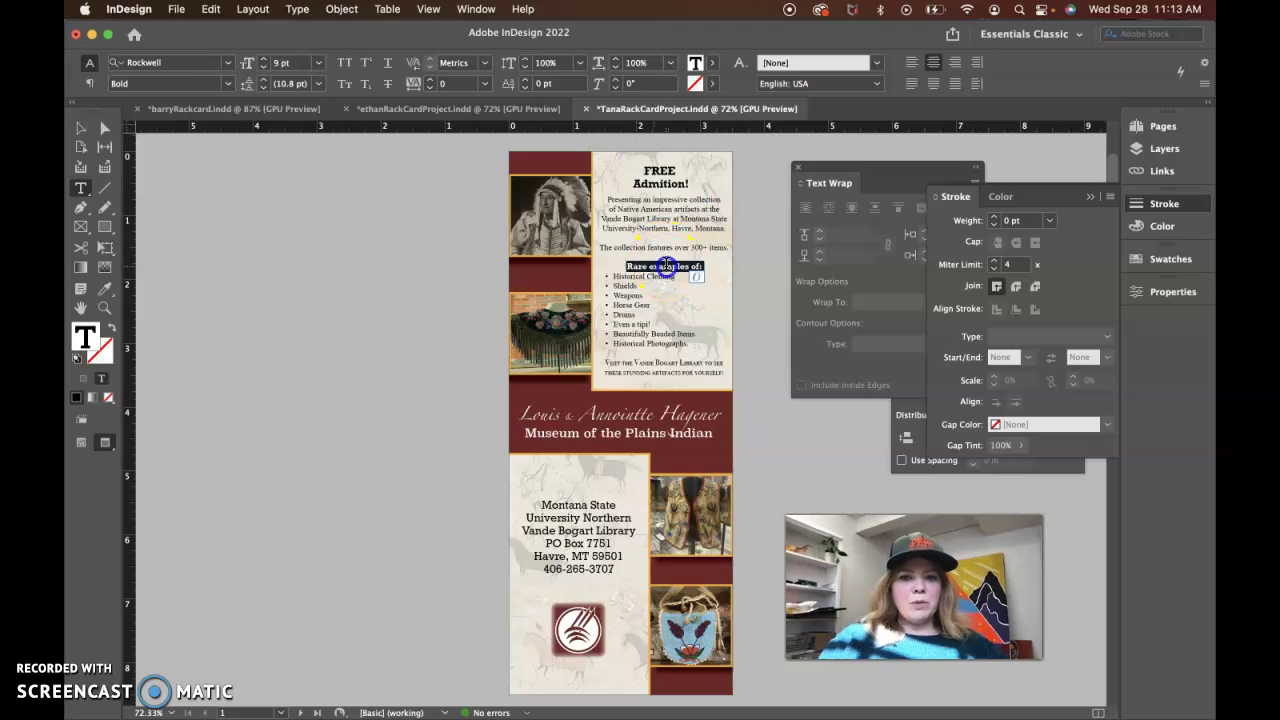
pyautogui.click(264, 60)
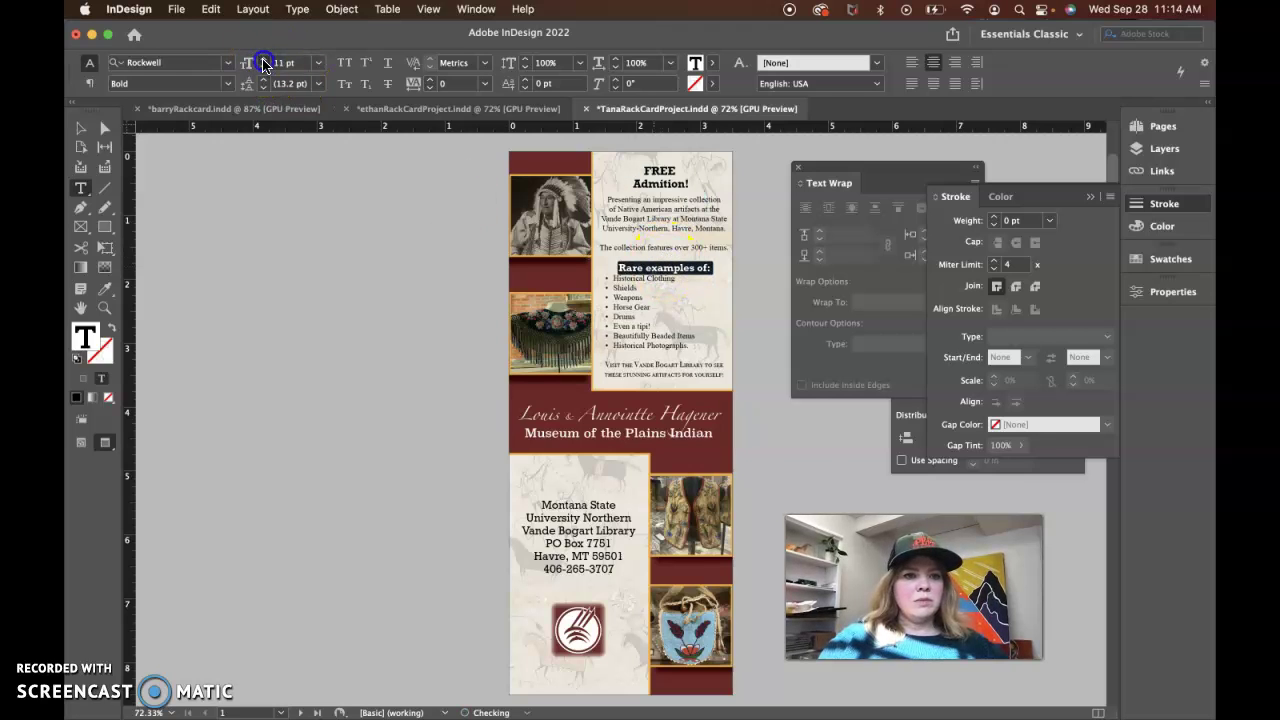
pyautogui.click(264, 60)
pyautogui.click(400, 329)
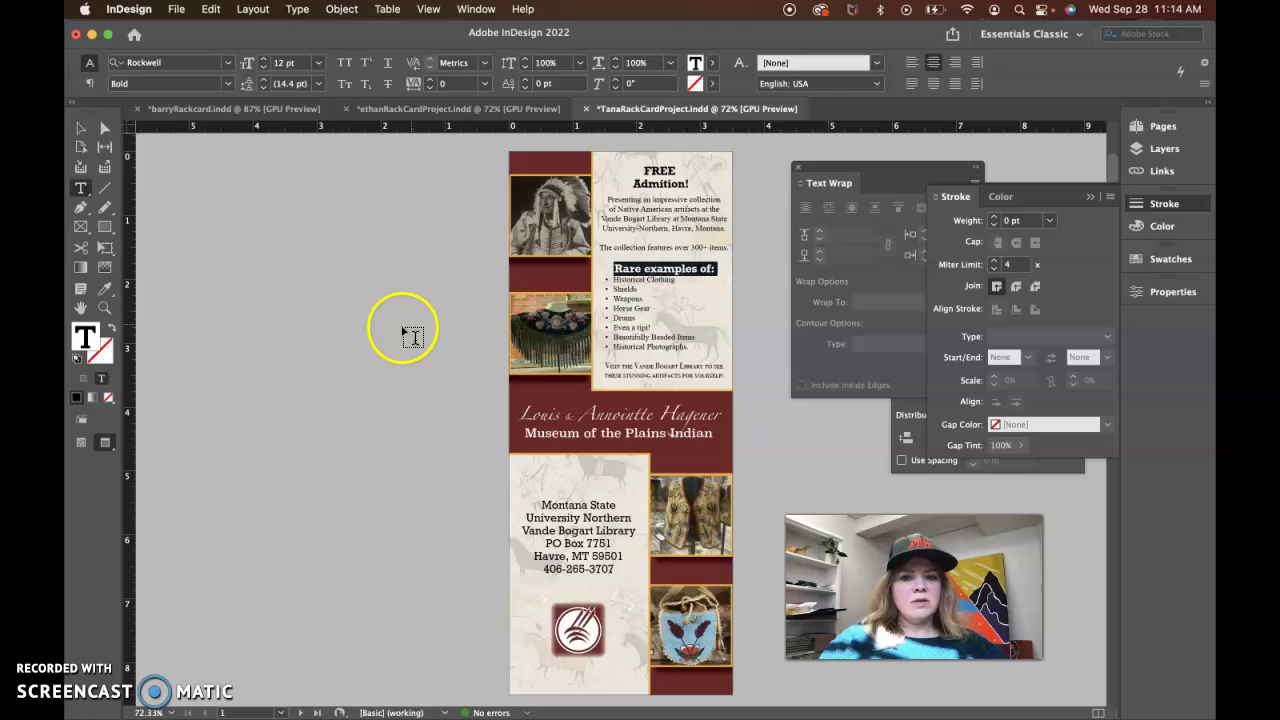
pyautogui.click(437, 460)
# Make the six-line address block Rockwell Bold
pyautogui.scroll(-2, 445, 465)
pyautogui.click(588, 467)
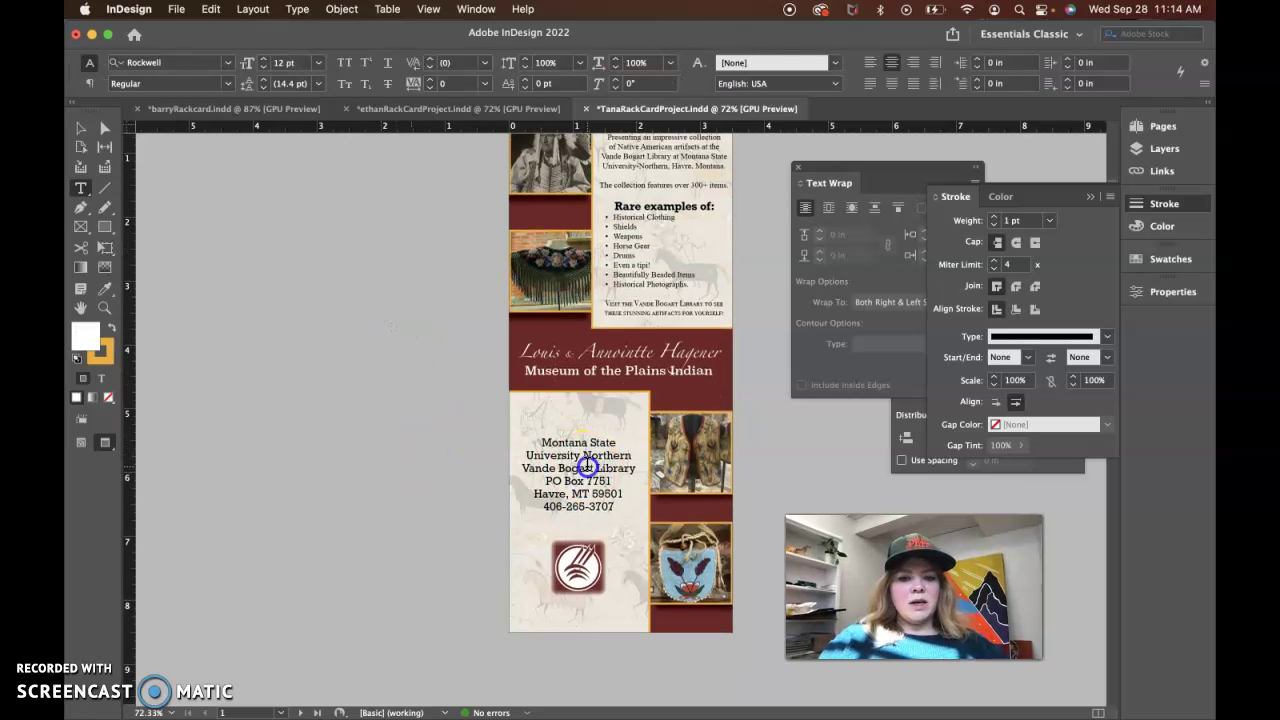
pyautogui.tripleClick(588, 467)
pyautogui.click(228, 83)
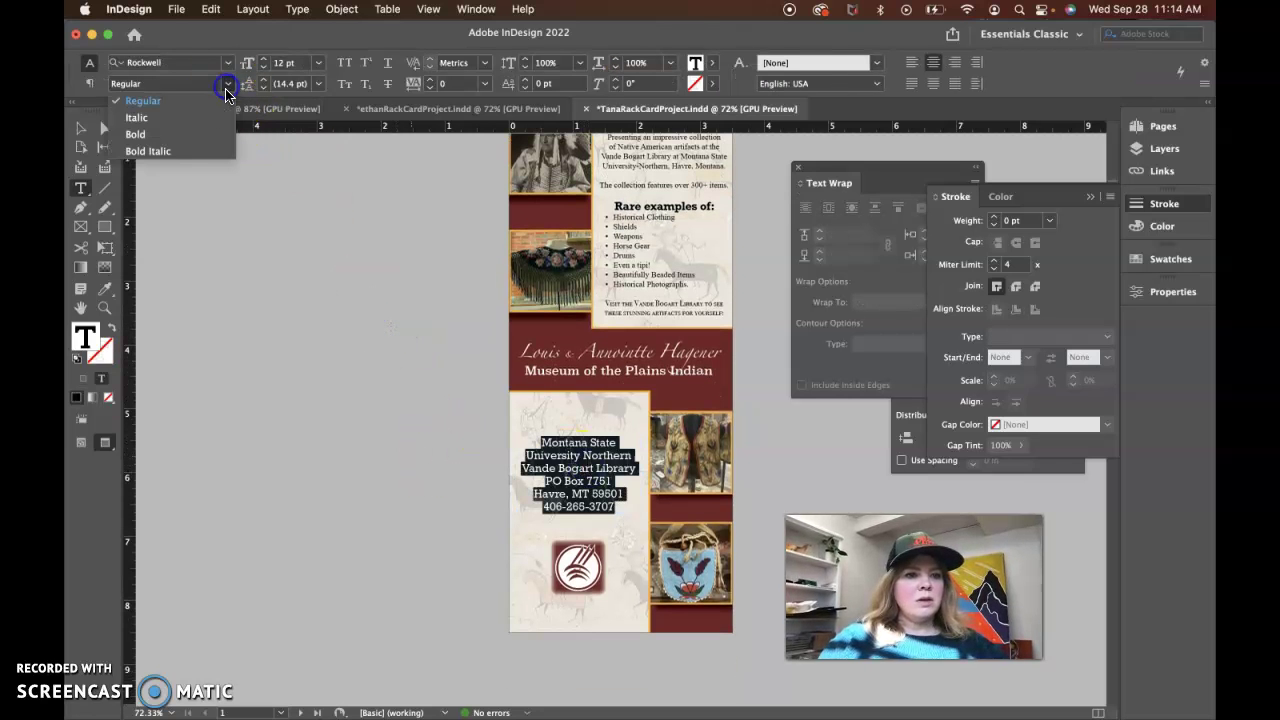
pyautogui.click(205, 130)
pyautogui.click(281, 355)
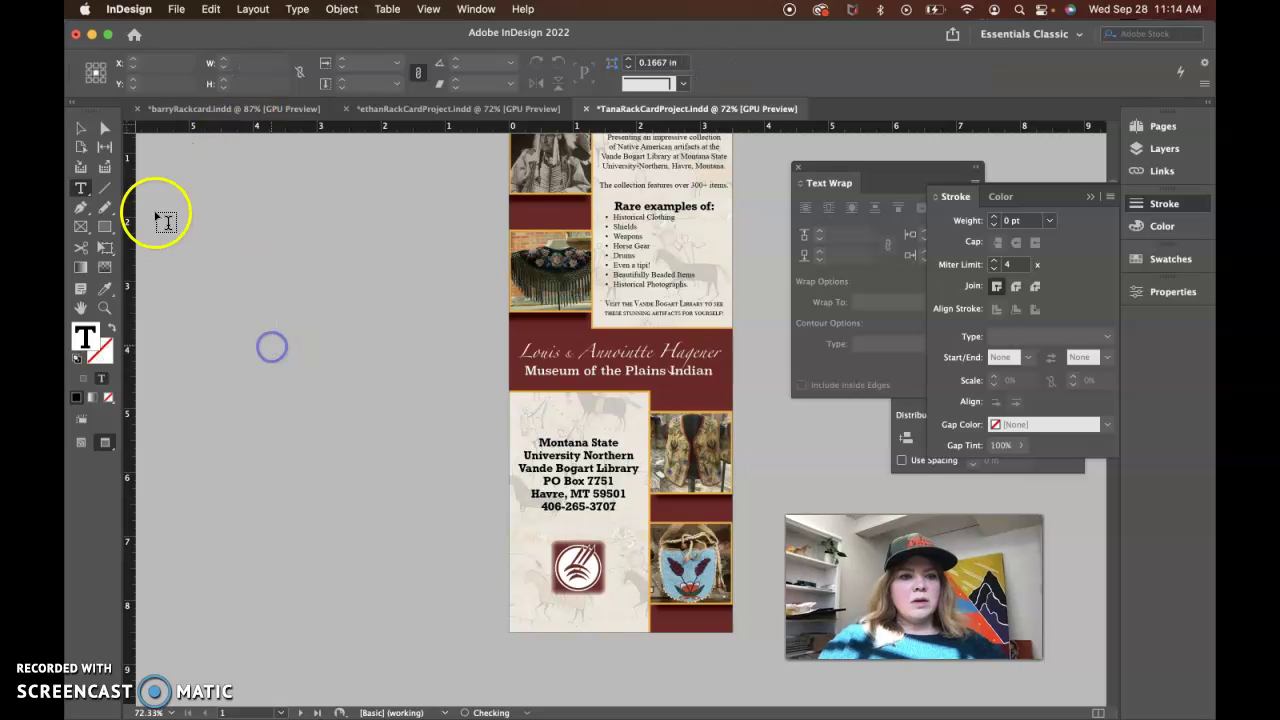
pyautogui.click(80, 128)
pyautogui.click(597, 500)
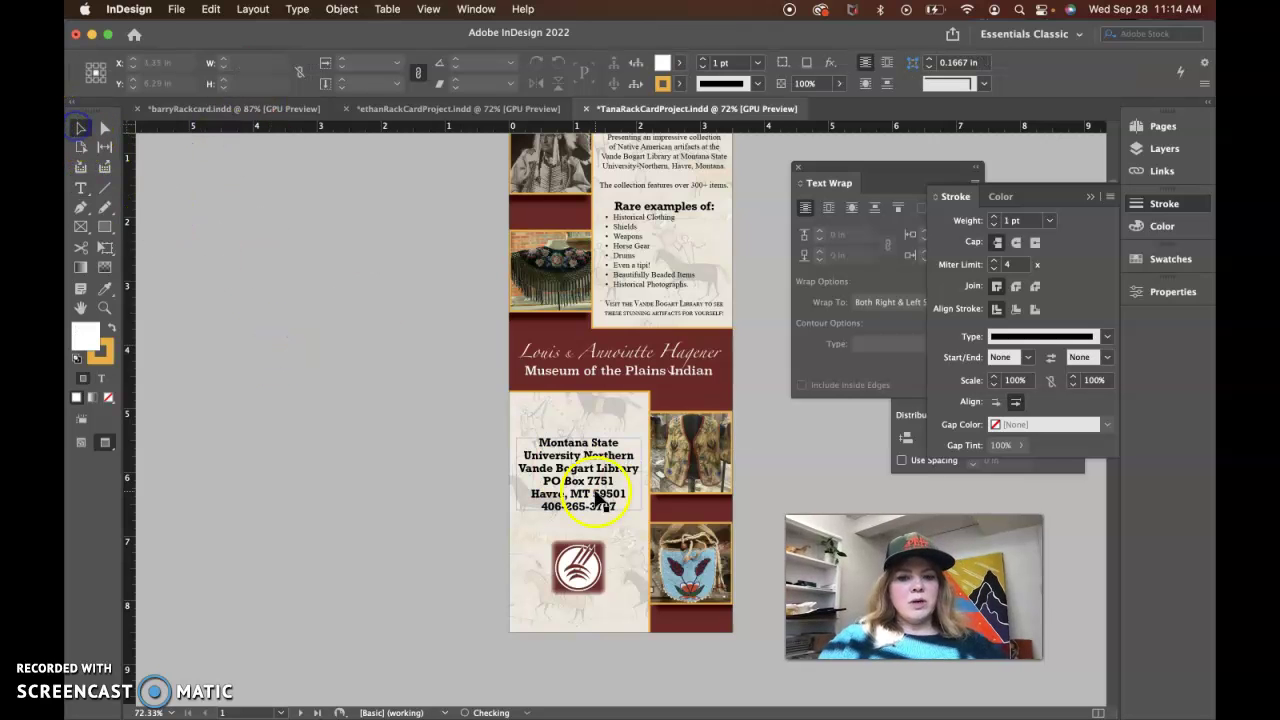
pyautogui.scroll(3, 438, 425)
pyautogui.click(440, 430)
pyautogui.scroll(-6, 440, 497)
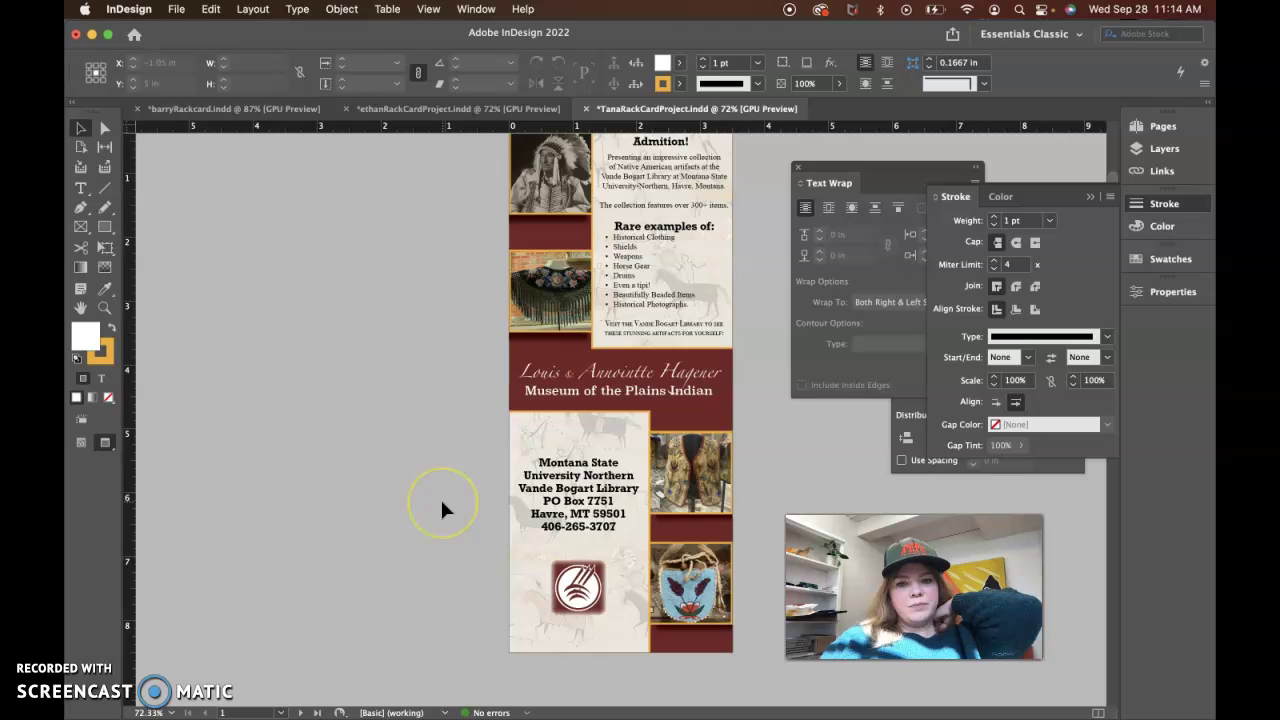
pyautogui.scroll(4, 440, 497)
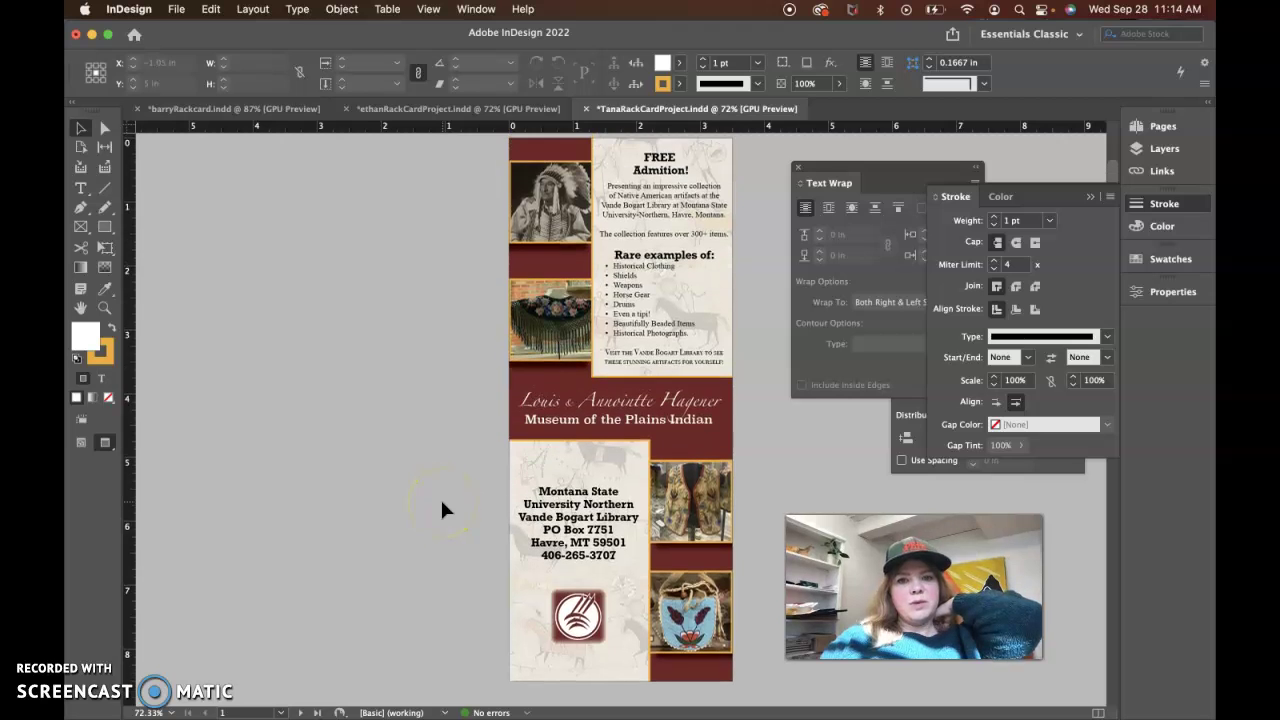
pyautogui.click(668, 165)
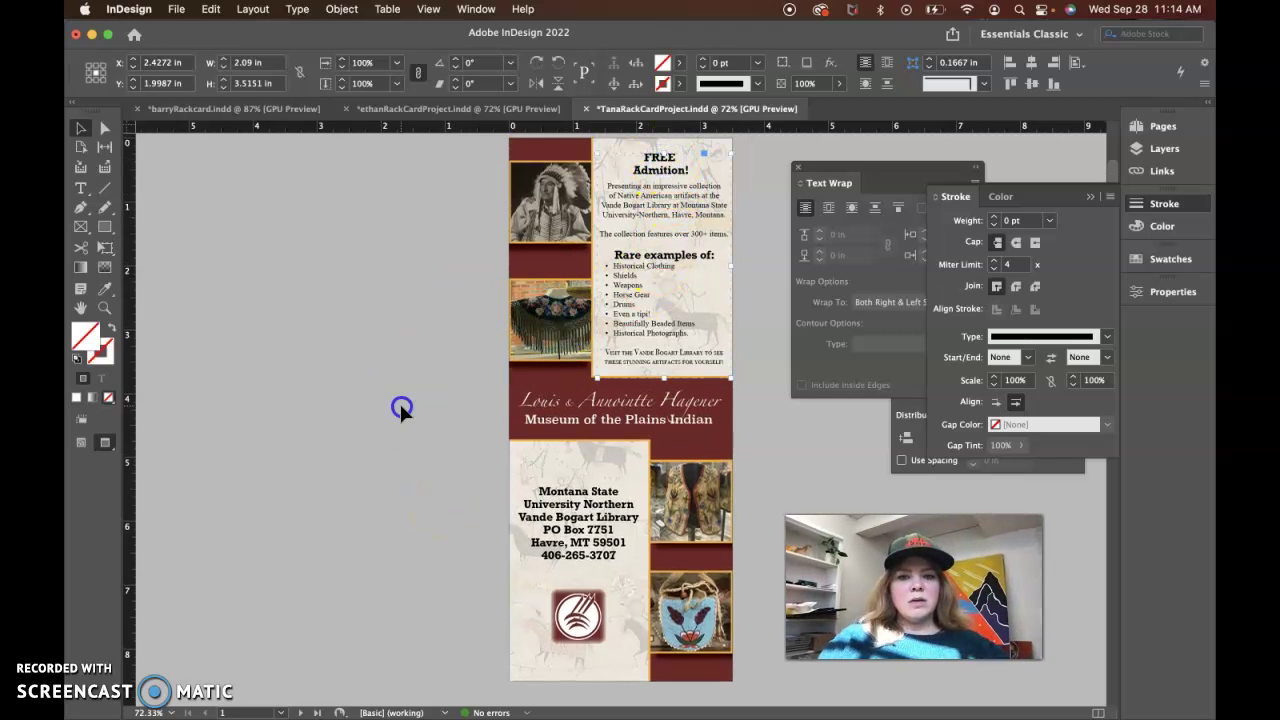
pyautogui.click(399, 401)
pyautogui.click(707, 257)
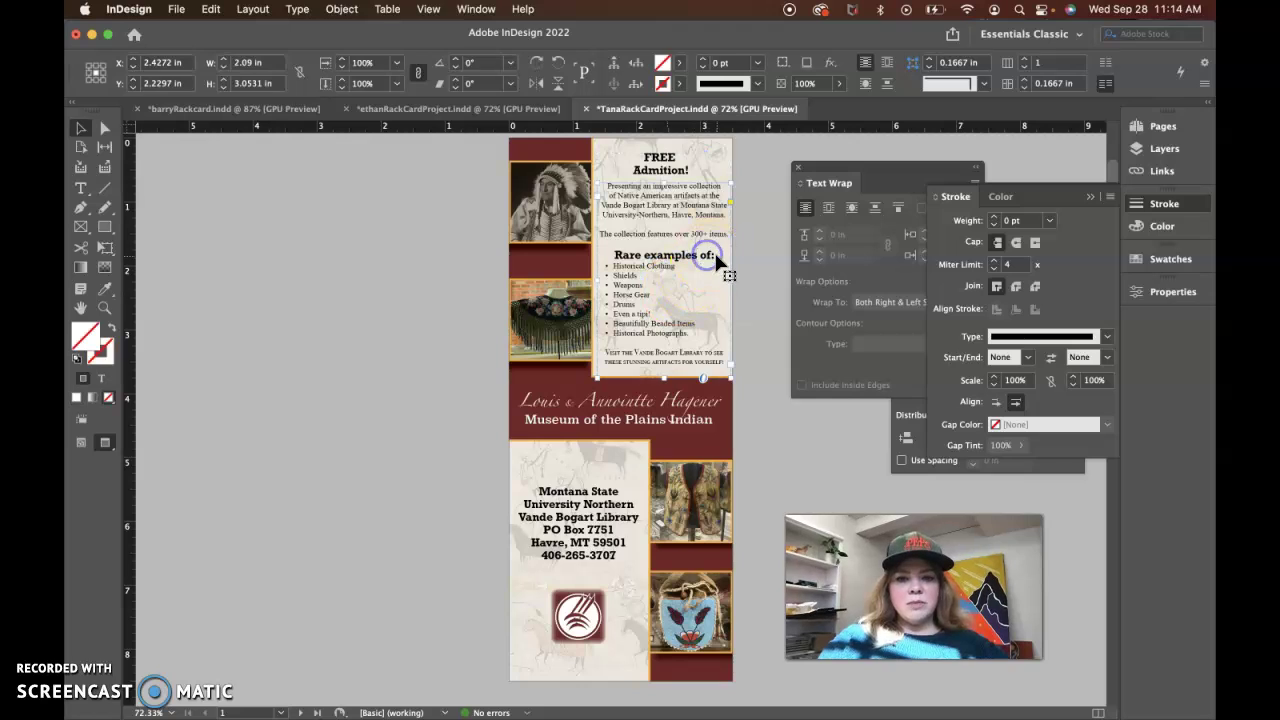
pyautogui.doubleClick(716, 259)
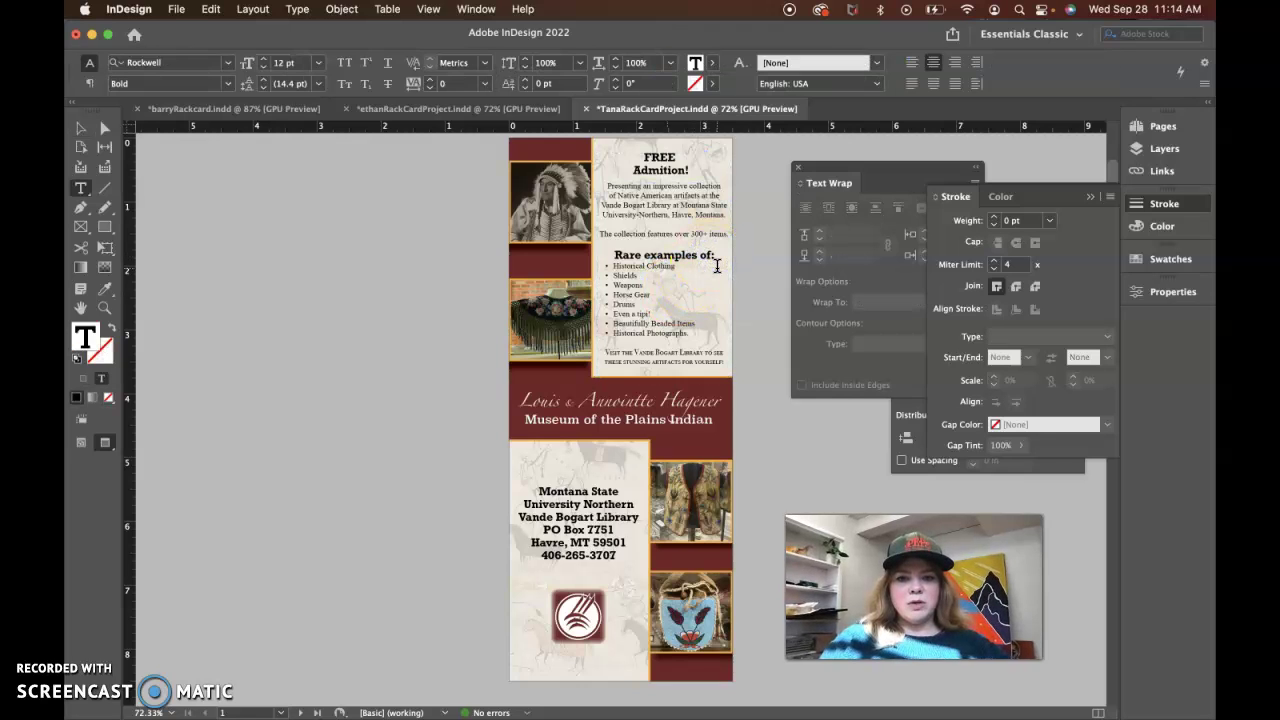
pyautogui.press('Return')
pyautogui.press('BackSpace')
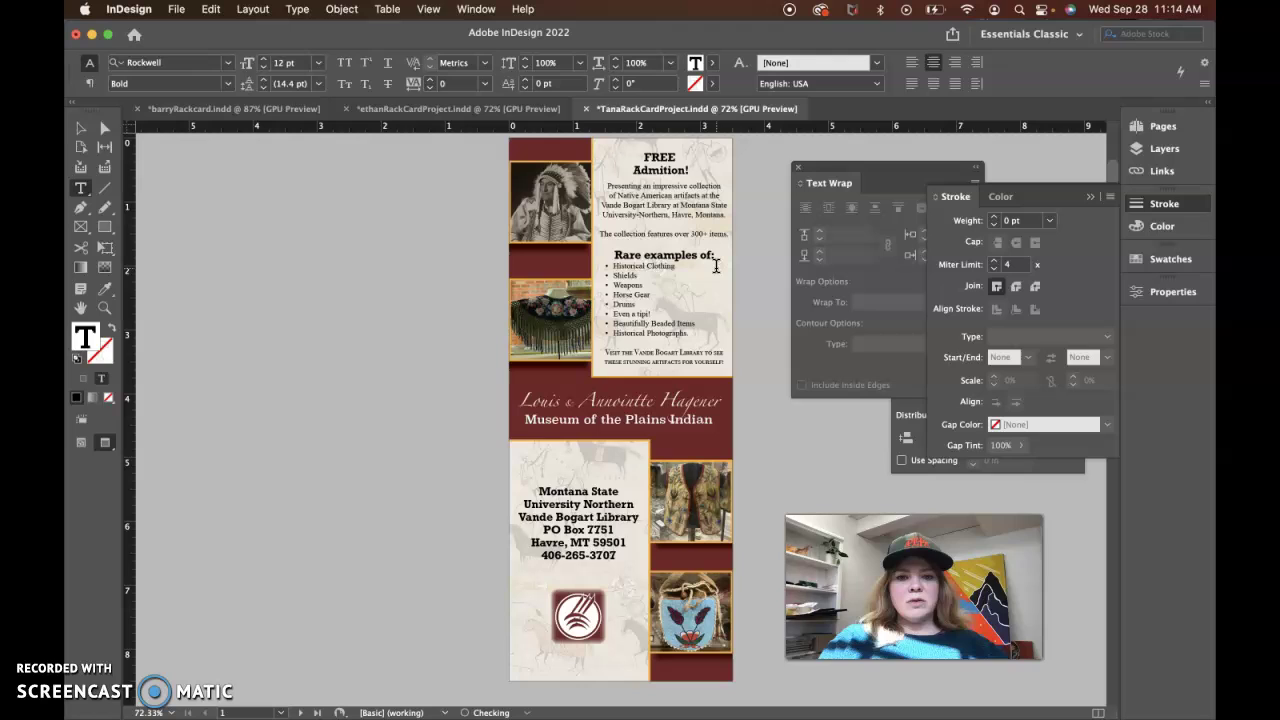
pyautogui.doubleClick(663, 268)
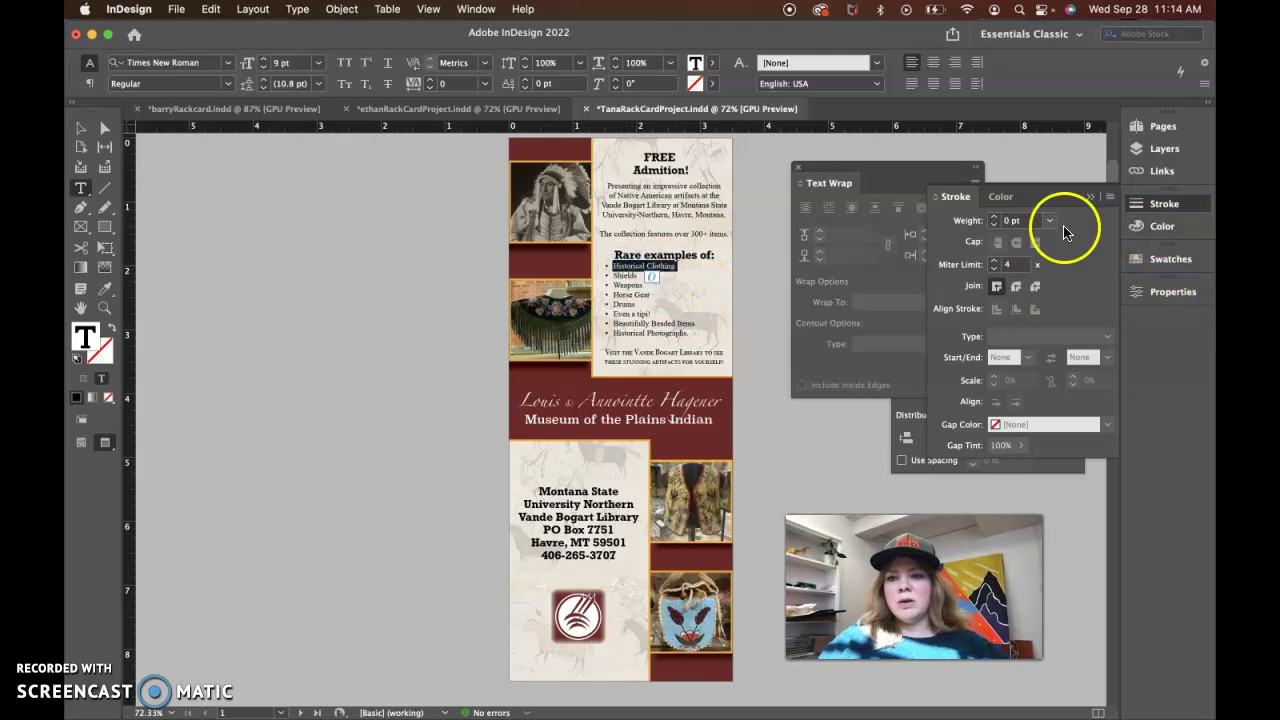
# Loosen the rare-examples list leading to 15 pt in Properties
pyautogui.click(1090, 196)
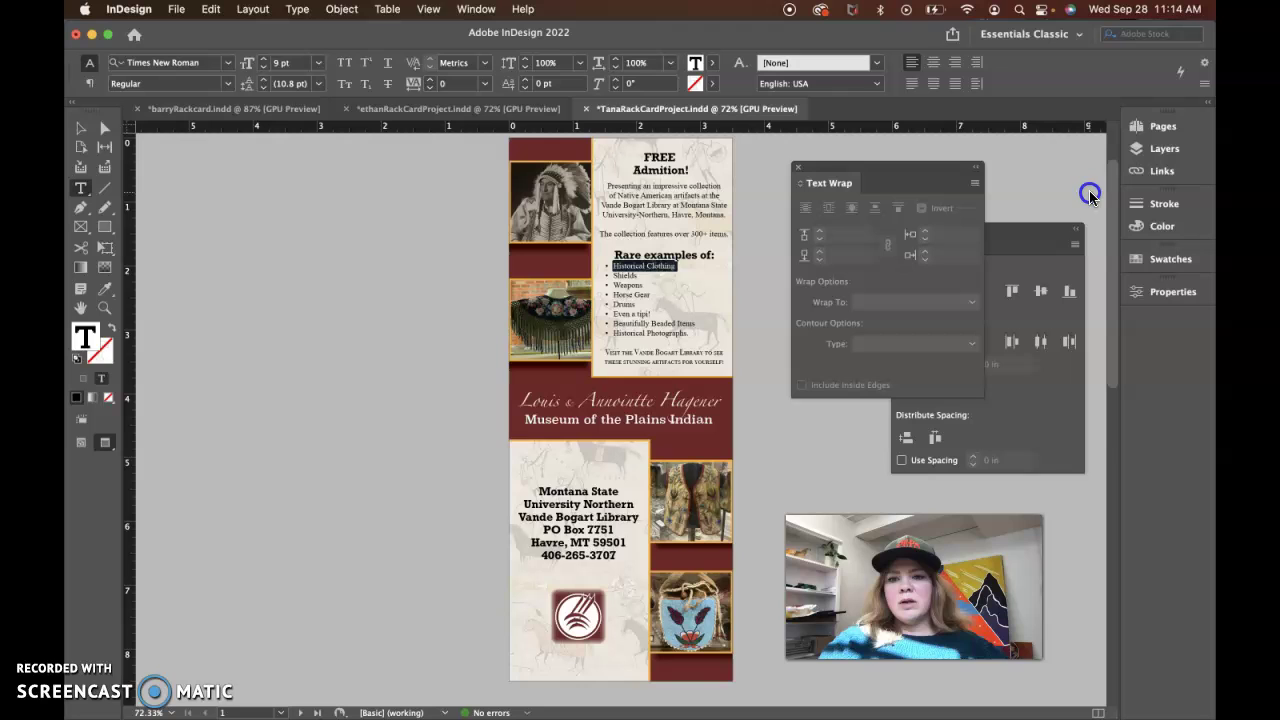
pyautogui.click(1172, 290)
pyautogui.click(1172, 290)
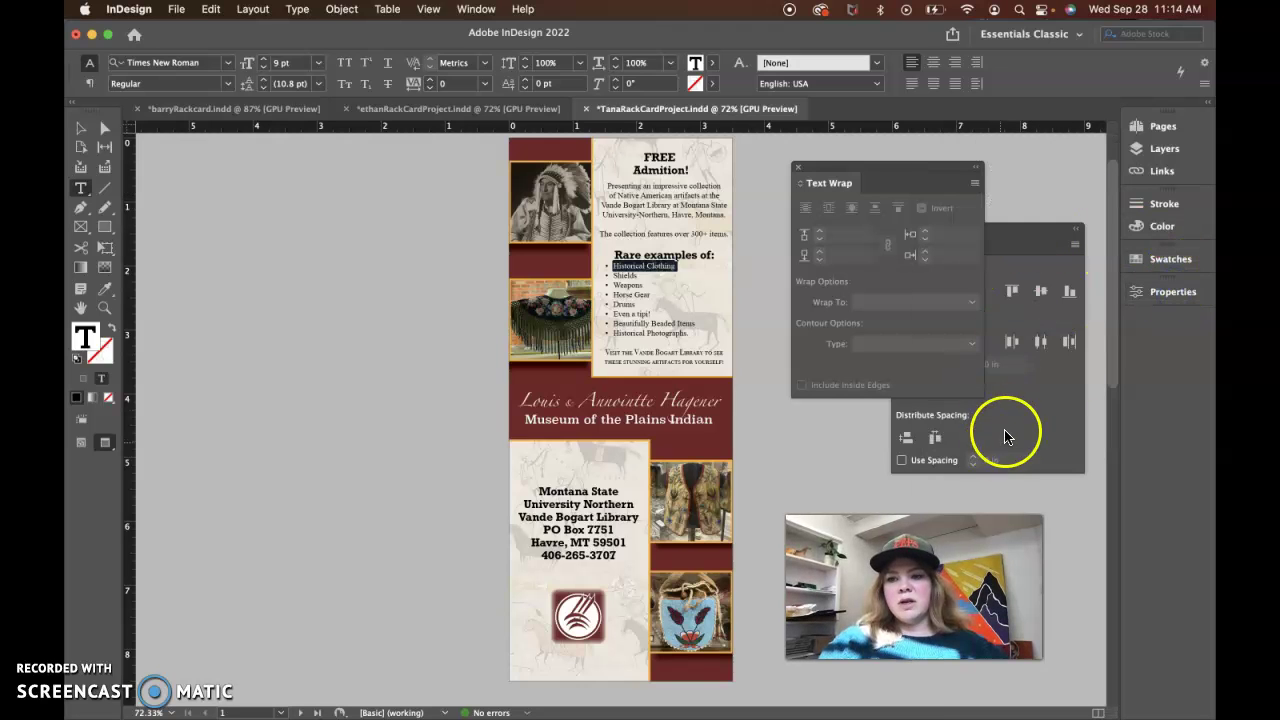
pyautogui.click(1170, 291)
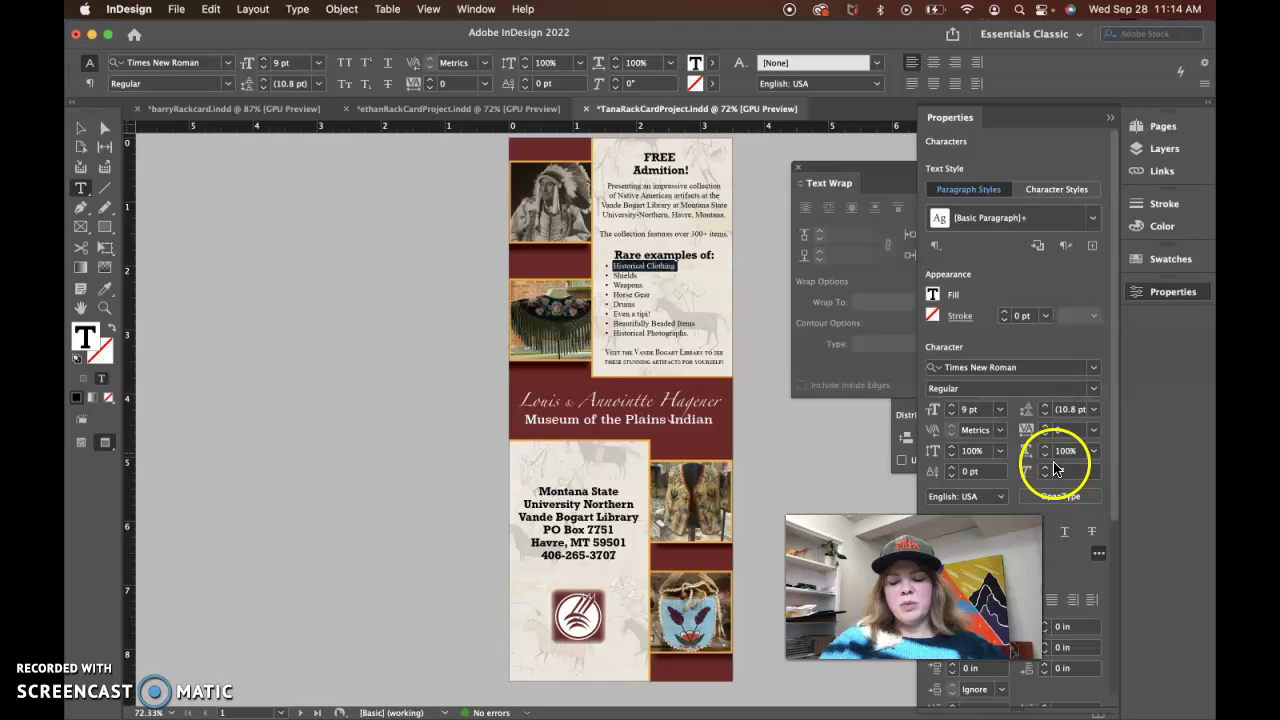
pyautogui.click(1043, 406)
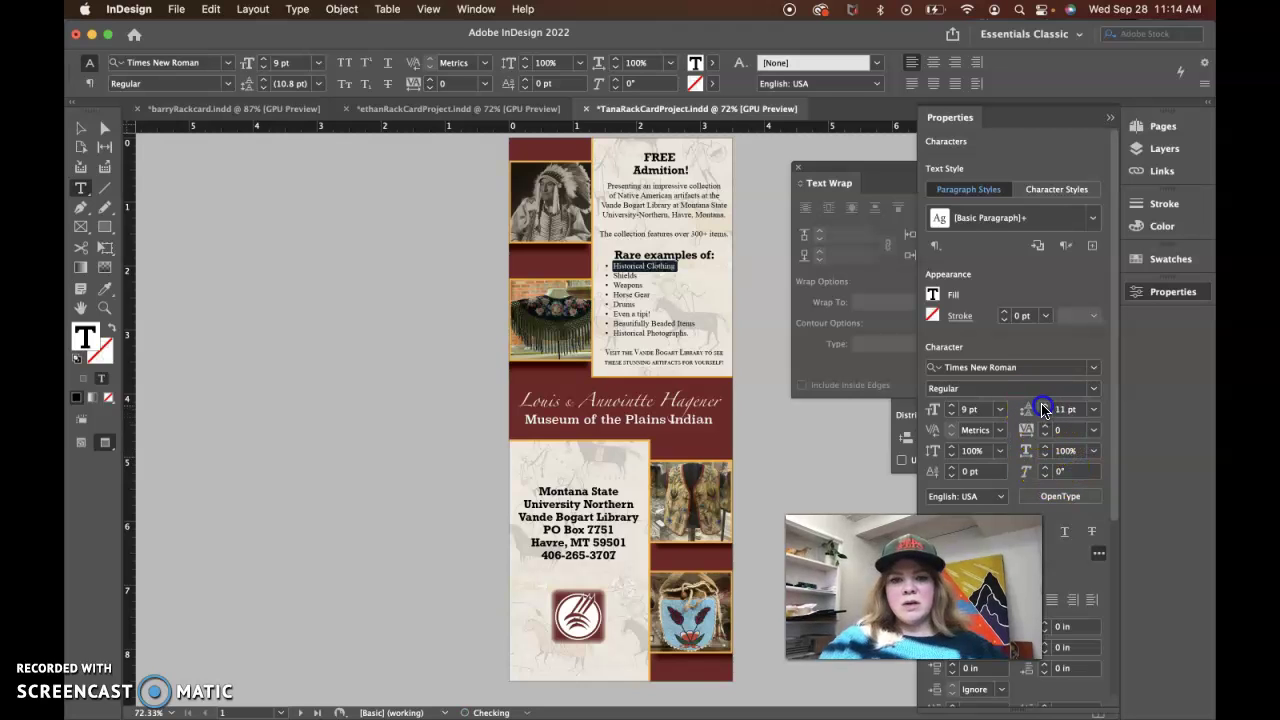
pyautogui.click(1043, 406)
pyautogui.click(1043, 406)
pyautogui.click(1043, 406)
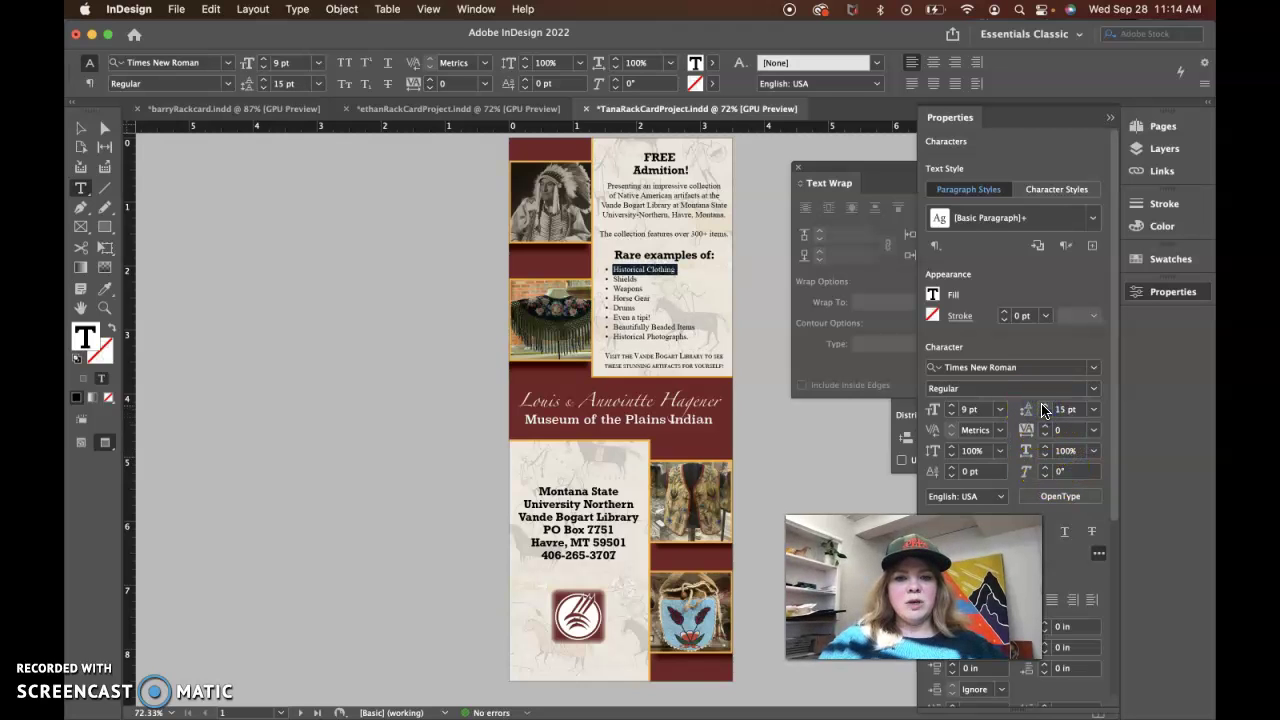
pyautogui.click(1043, 406)
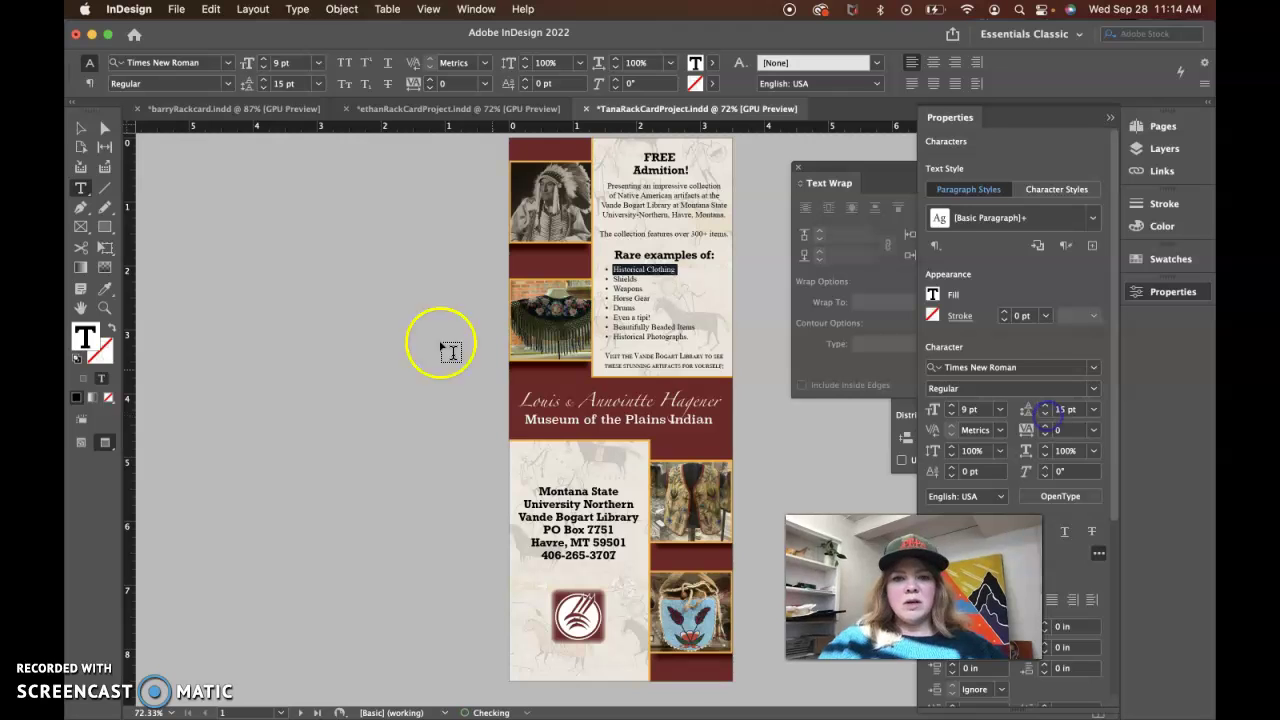
pyautogui.click(80, 128)
pyautogui.click(368, 330)
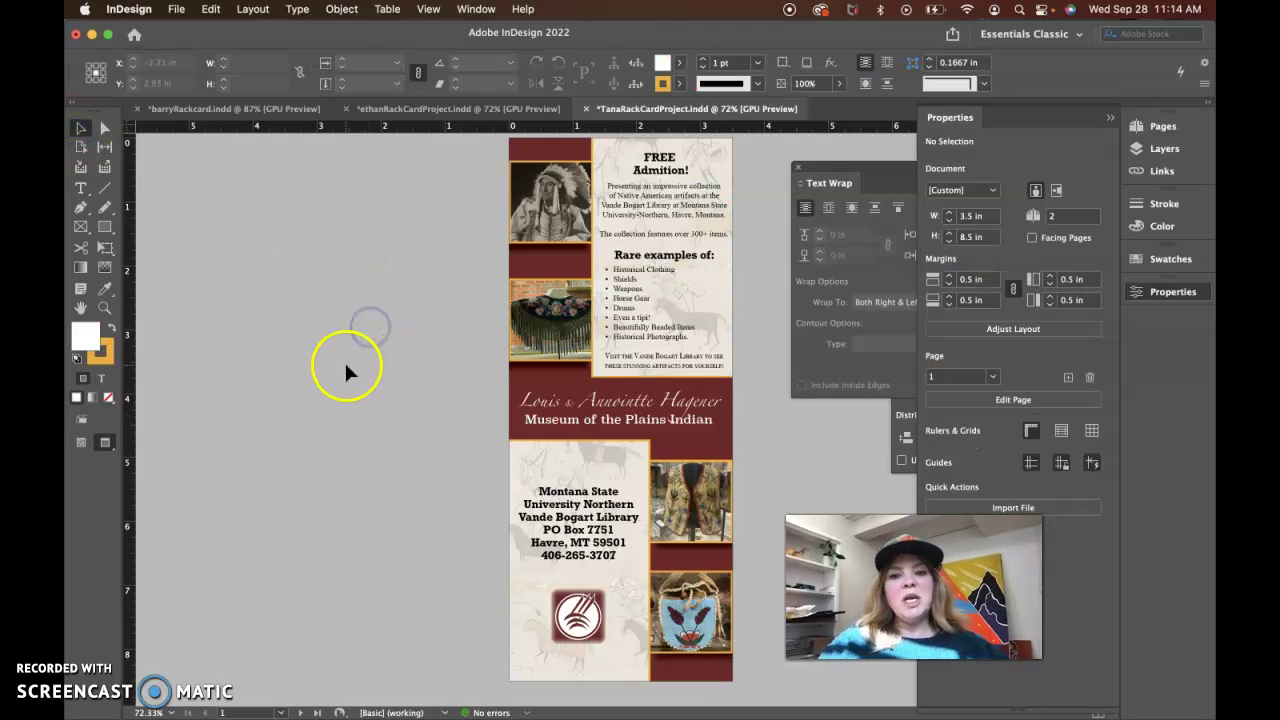
# Tighten the Rare examples of: heading leading to 11 pt
pyautogui.click(684, 258)
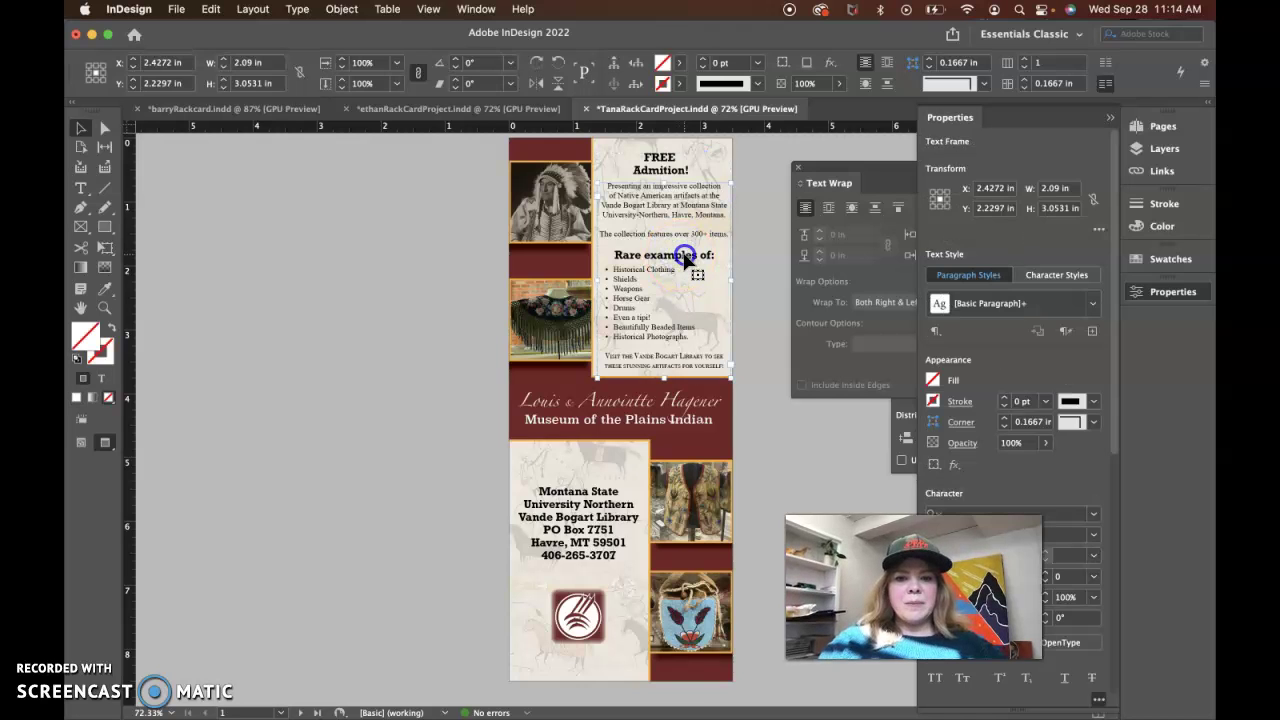
pyautogui.doubleClick(684, 251)
pyautogui.click(684, 251)
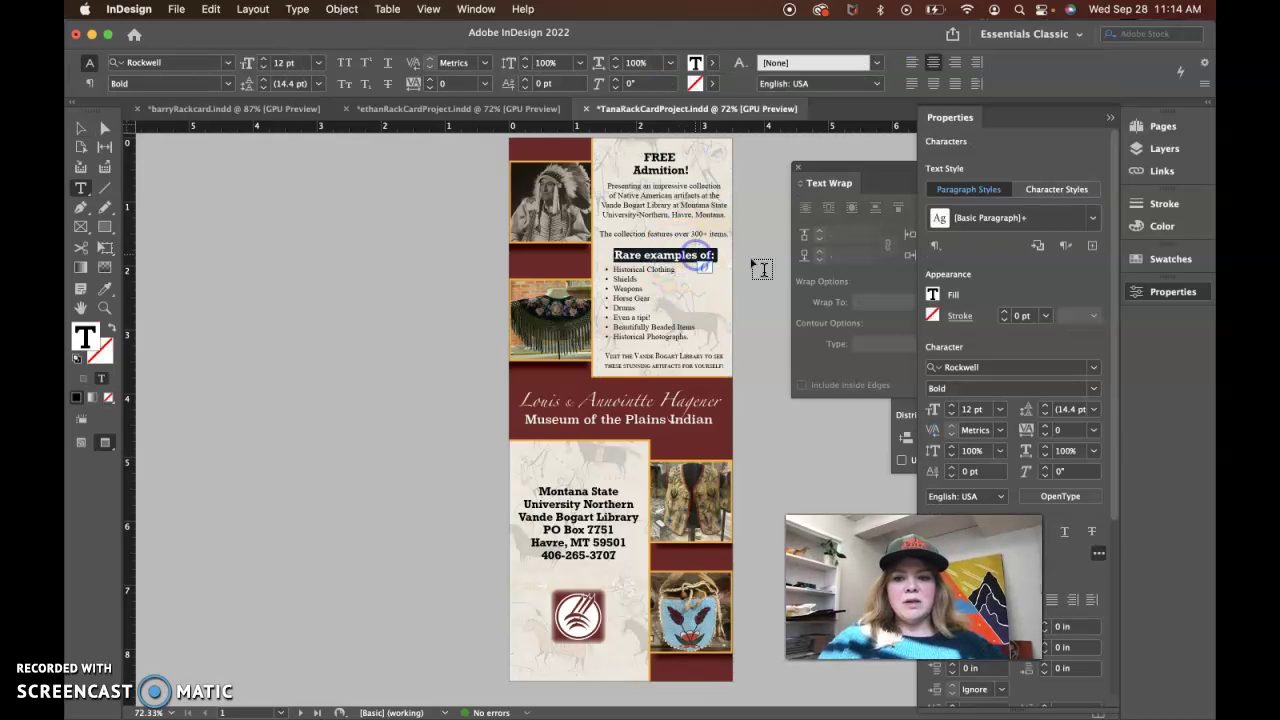
pyautogui.click(1045, 437)
pyautogui.click(1045, 437)
pyautogui.click(1045, 437)
pyautogui.click(1045, 437)
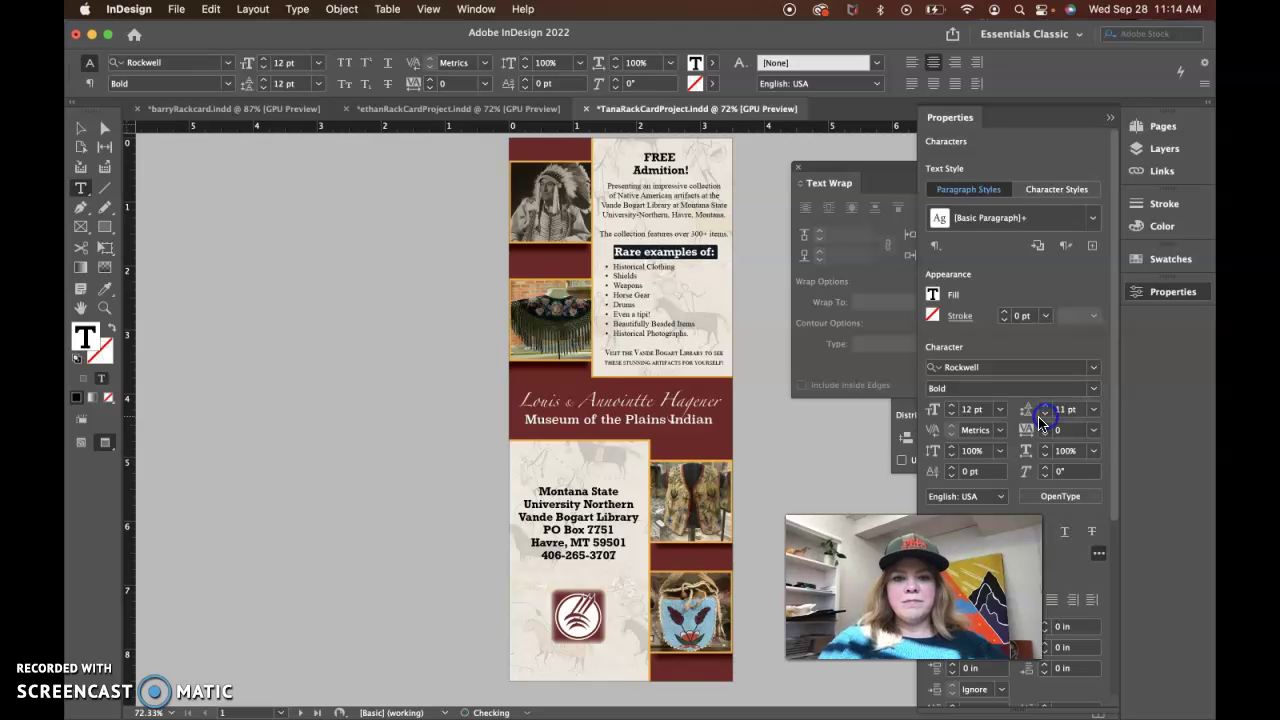
pyautogui.click(80, 128)
pyautogui.click(268, 265)
pyautogui.click(307, 383)
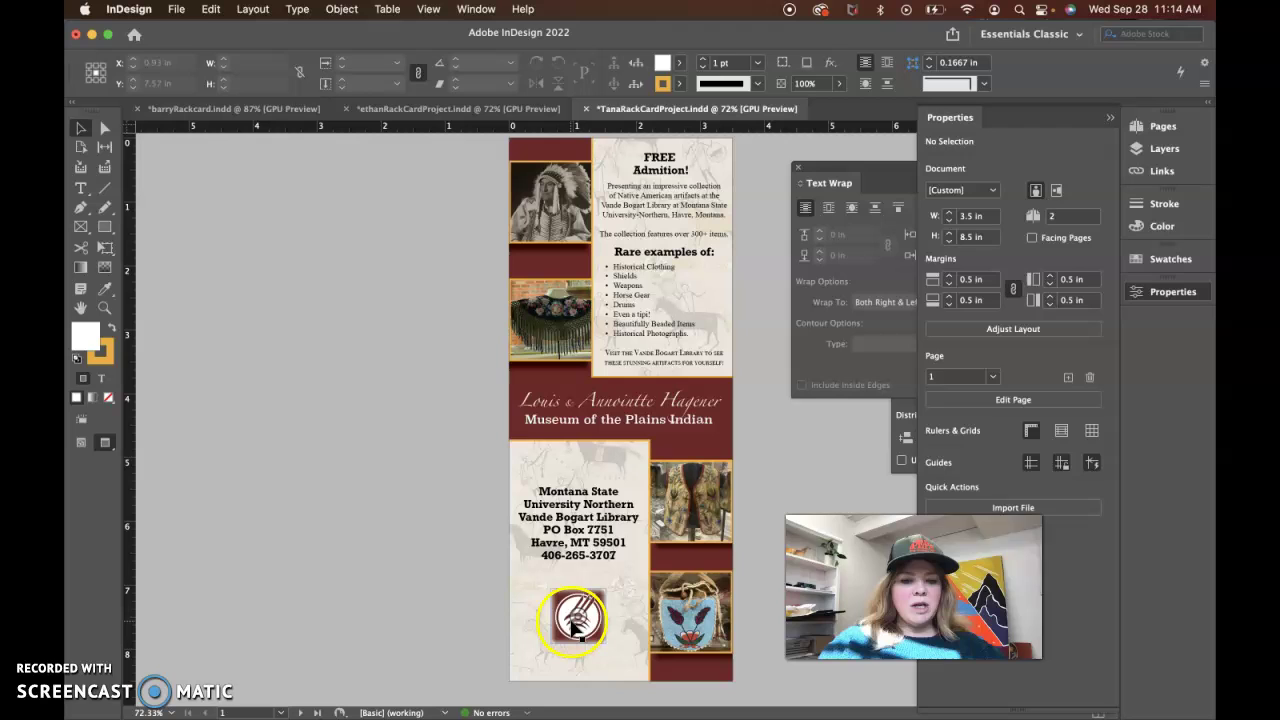
# Move the round museum logo up so it sits above the address block
pyautogui.click(303, 322)
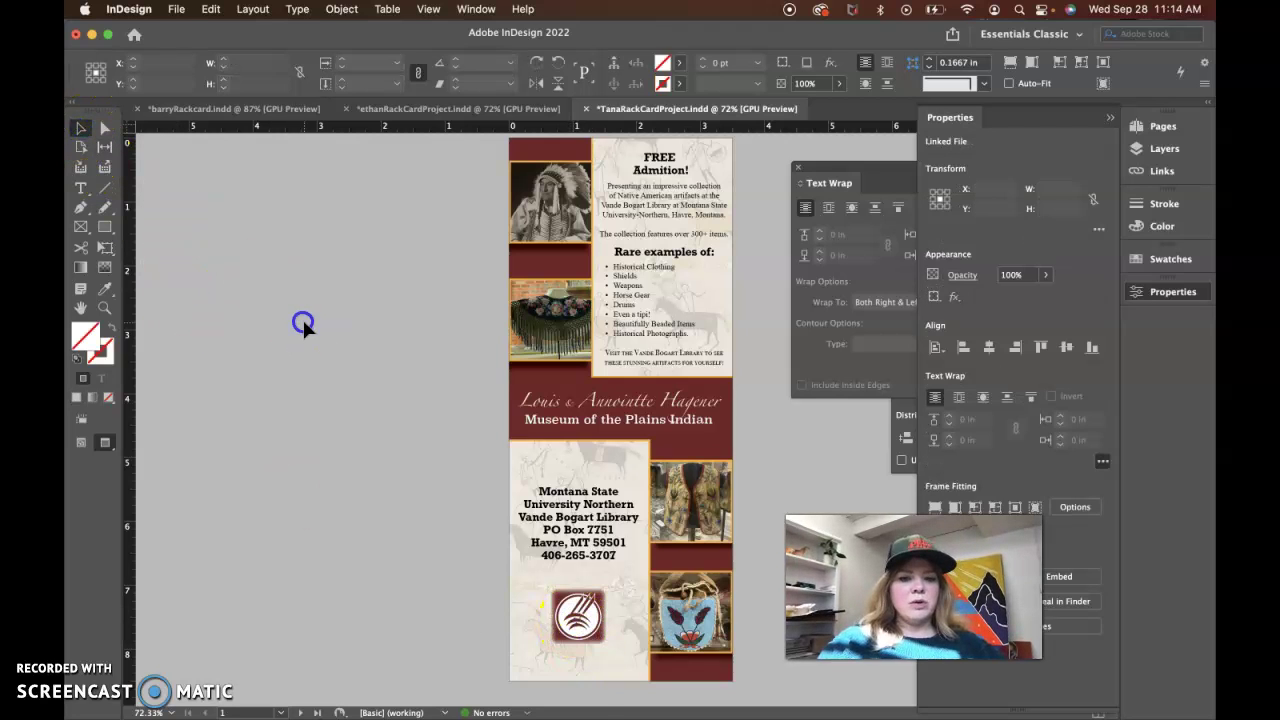
pyautogui.moveTo(594, 652); pyautogui.dragTo(601, 611)
pyautogui.click(402, 580)
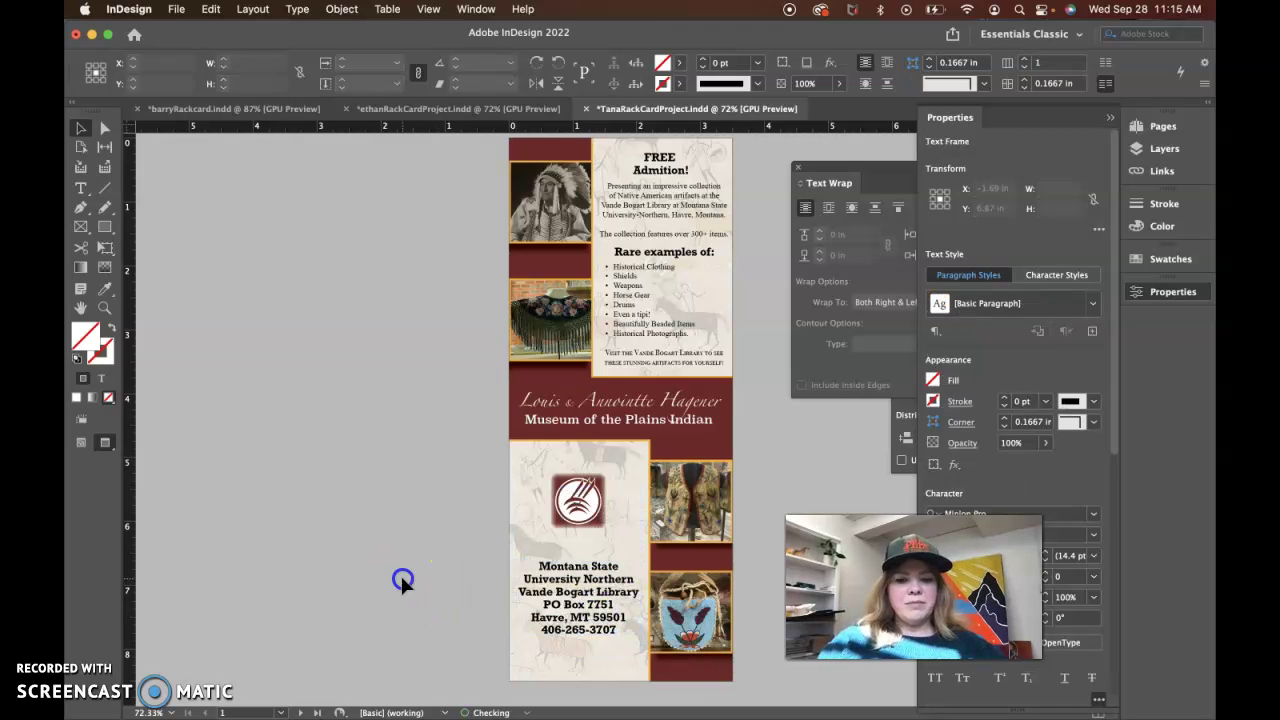
pyautogui.click(597, 524)
pyautogui.click(427, 455)
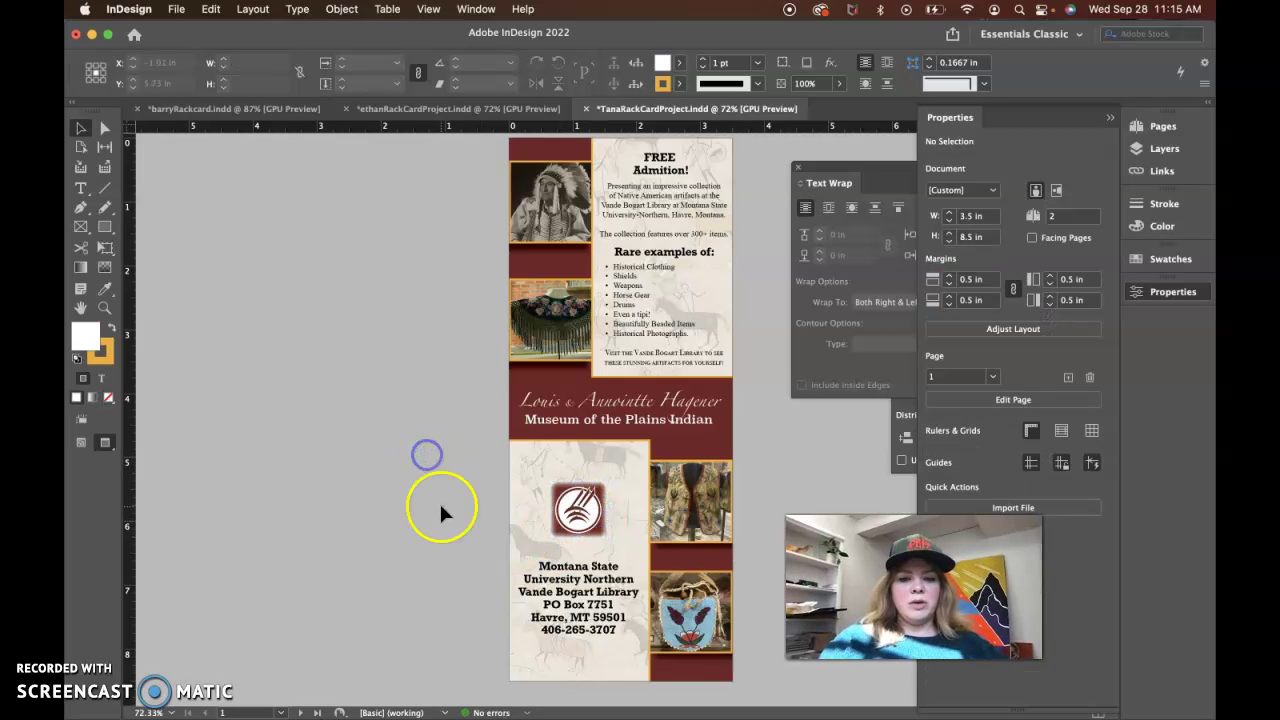
# Zoom out and switch to Normal mode to show frame edges and bleed on page 2
pyautogui.press('super+minus')
pyautogui.click(449, 497)
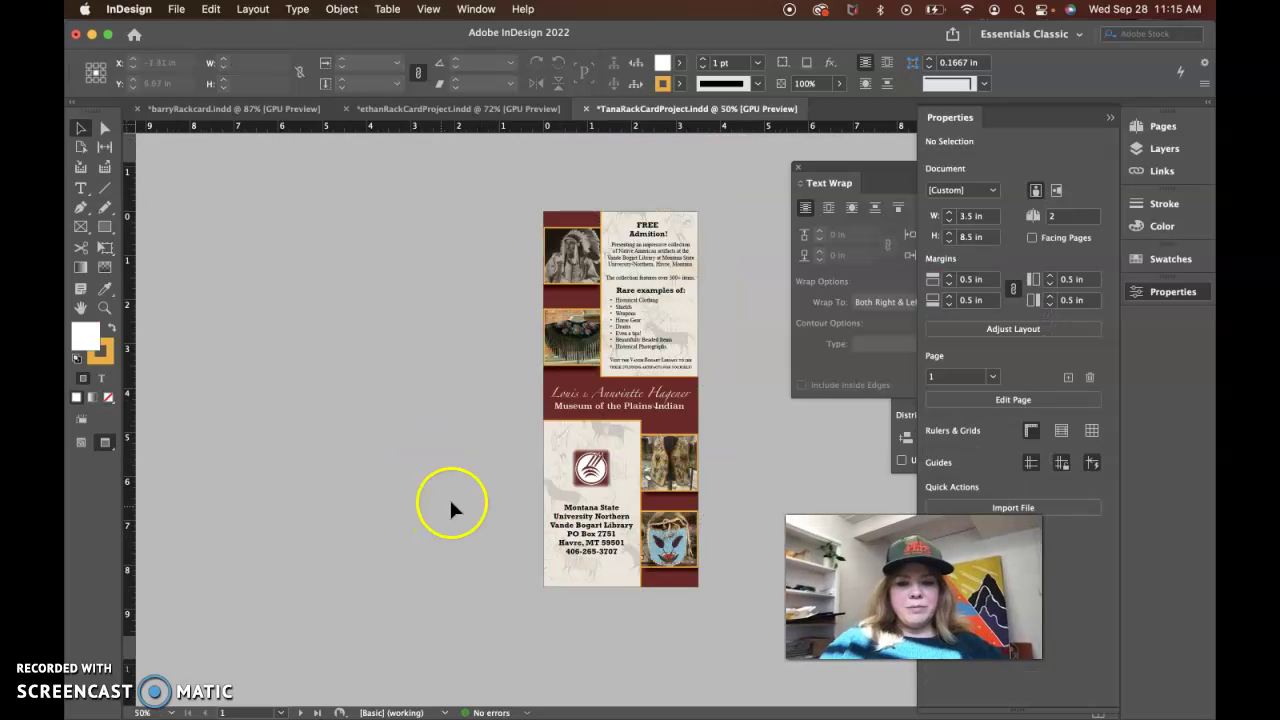
pyautogui.press('w')
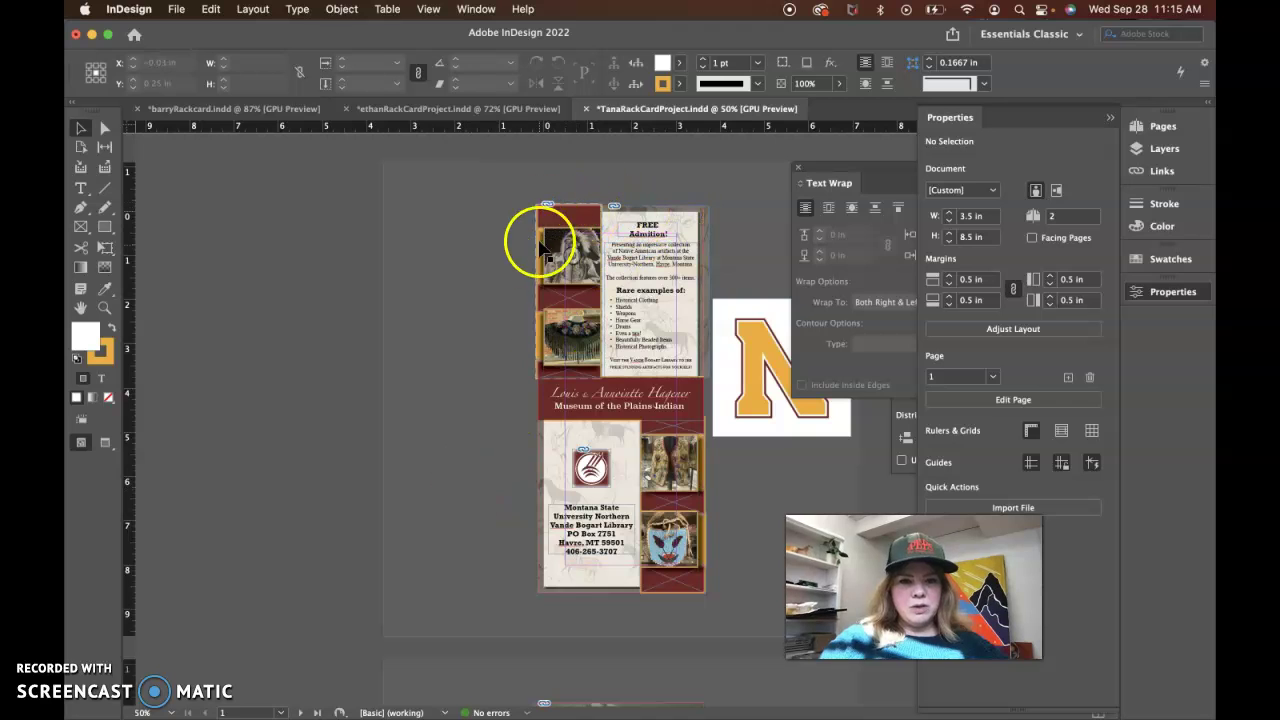
pyautogui.scroll(-5, 552, 576)
pyautogui.scroll(-5, 552, 580)
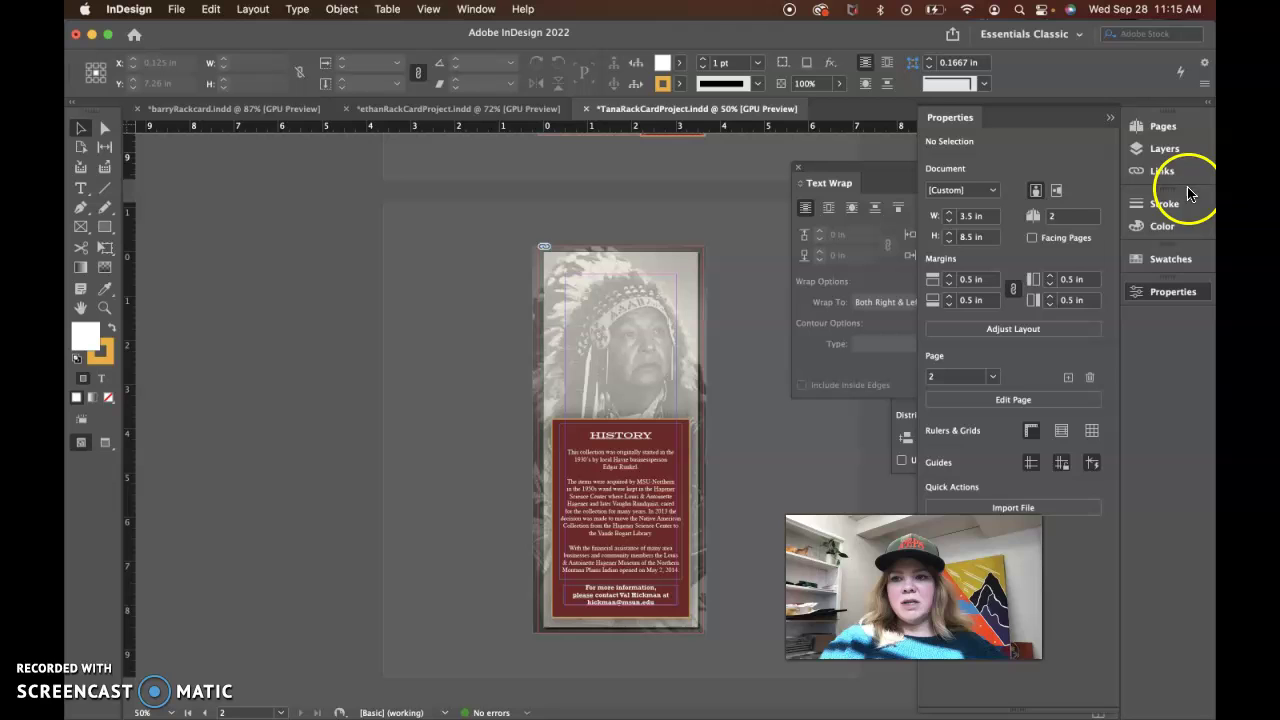
# Check link status for Plains Design.pdf and the maroon symbol image in Links
pyautogui.click(1160, 171)
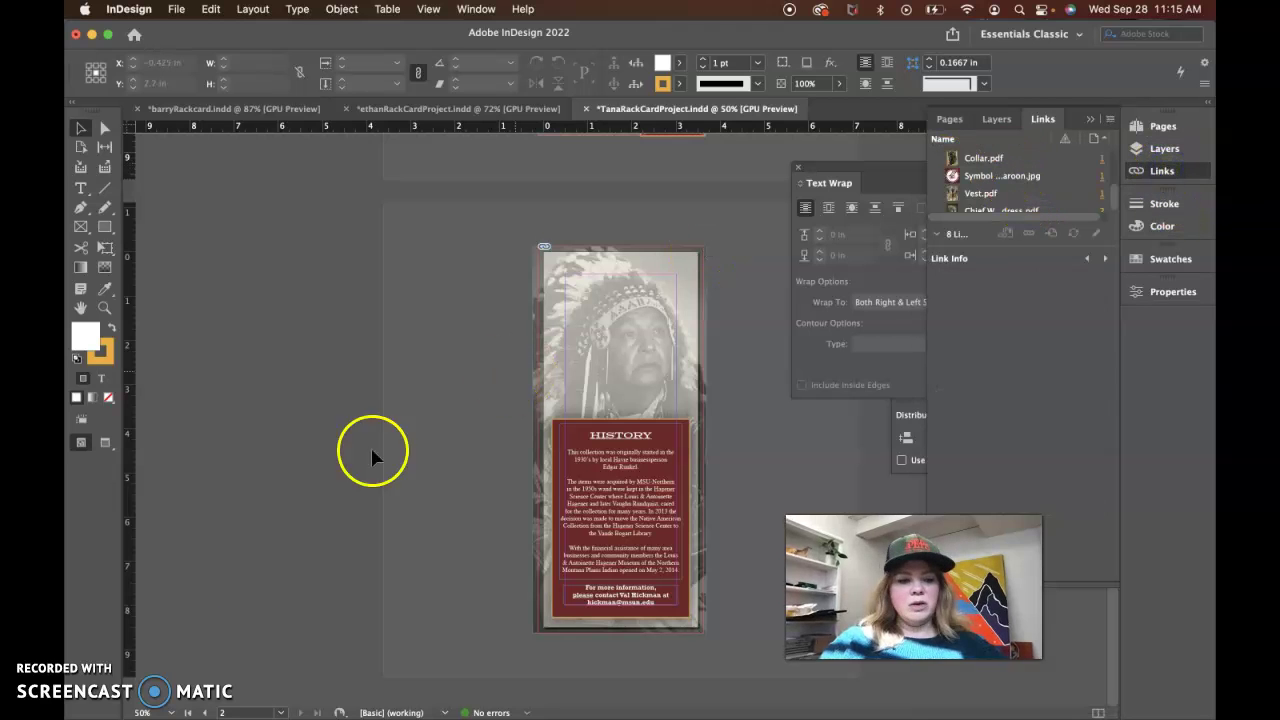
pyautogui.click(540, 440)
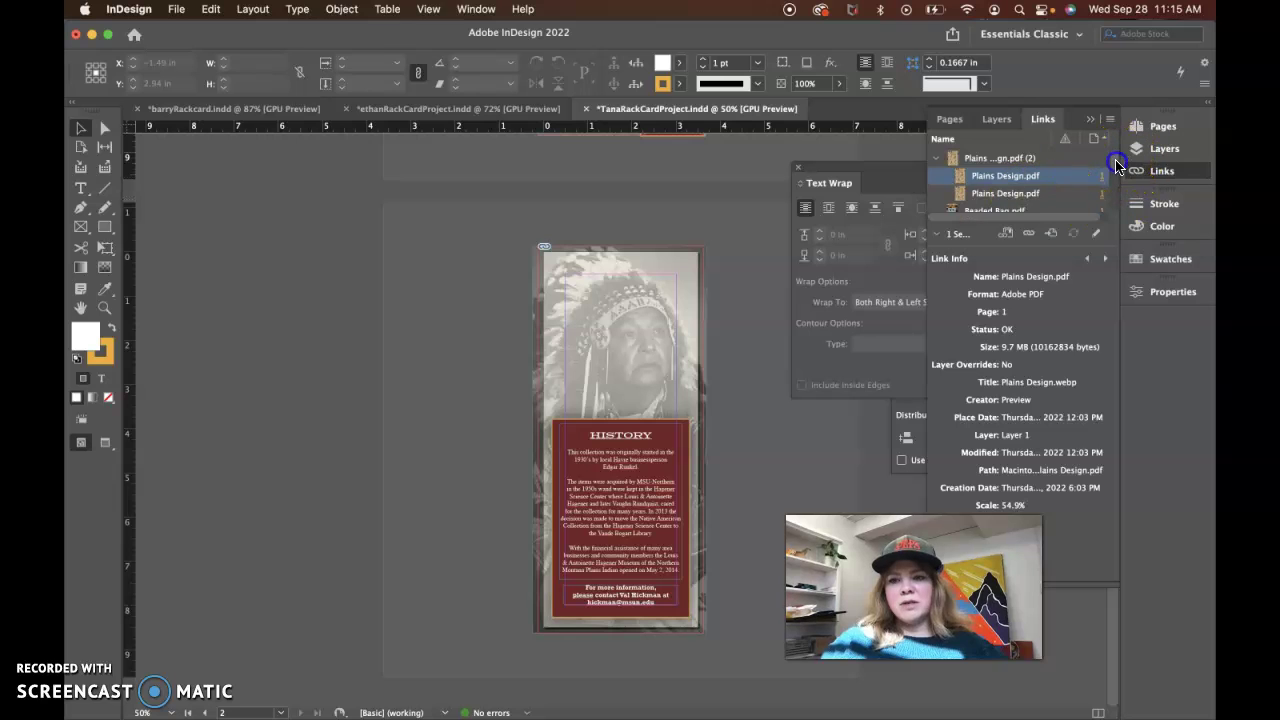
pyautogui.scroll(-3, 1117, 165)
pyautogui.click(1003, 176)
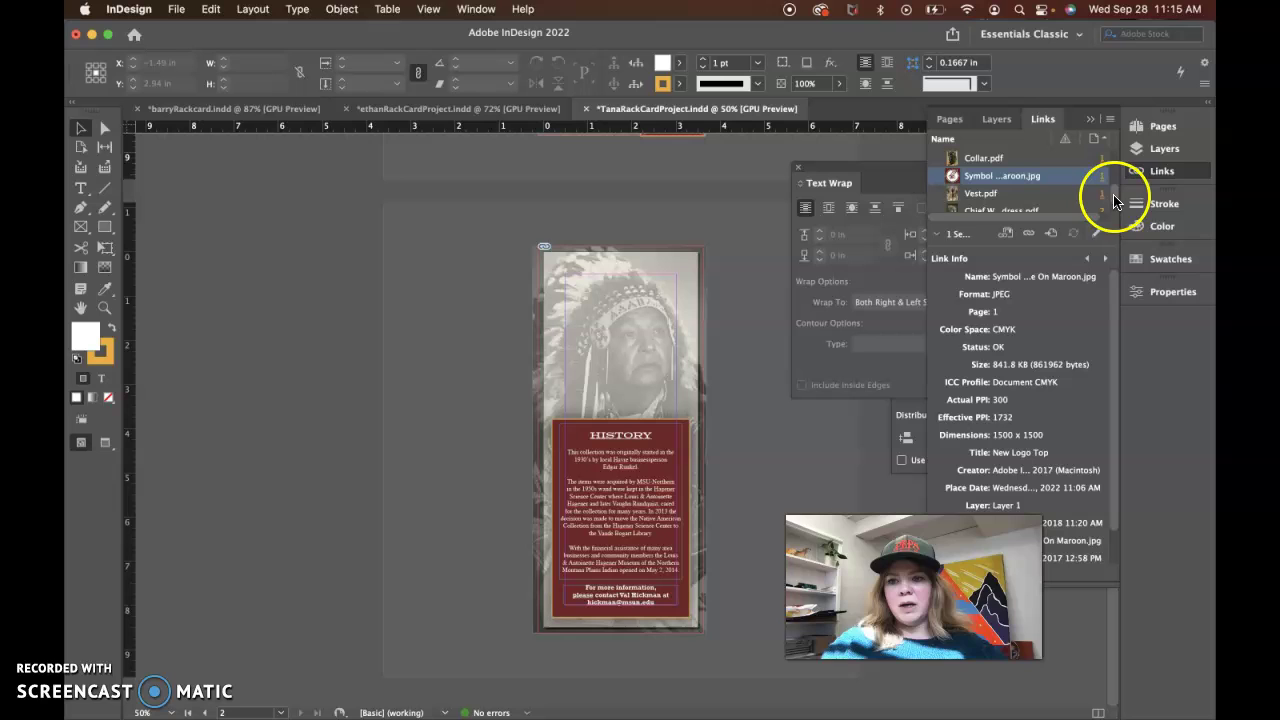
pyautogui.moveTo(1113, 200); pyautogui.dragTo(1111, 157)
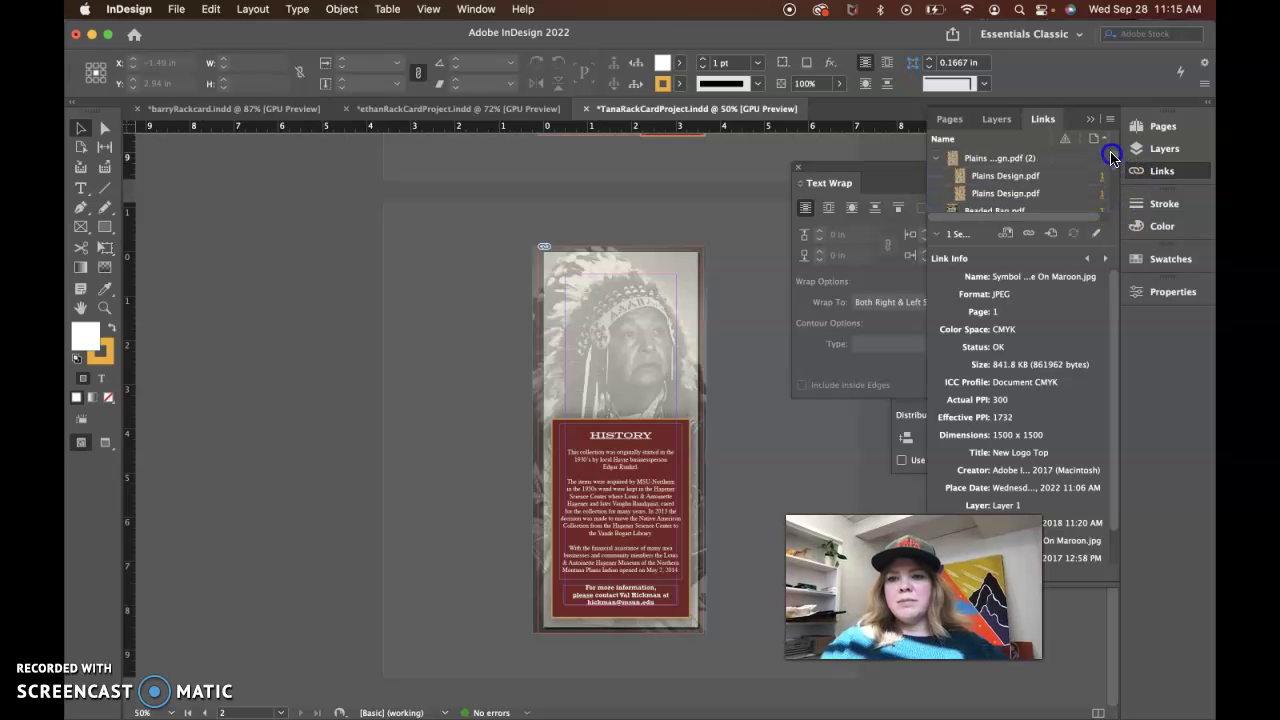
pyautogui.click(1008, 158)
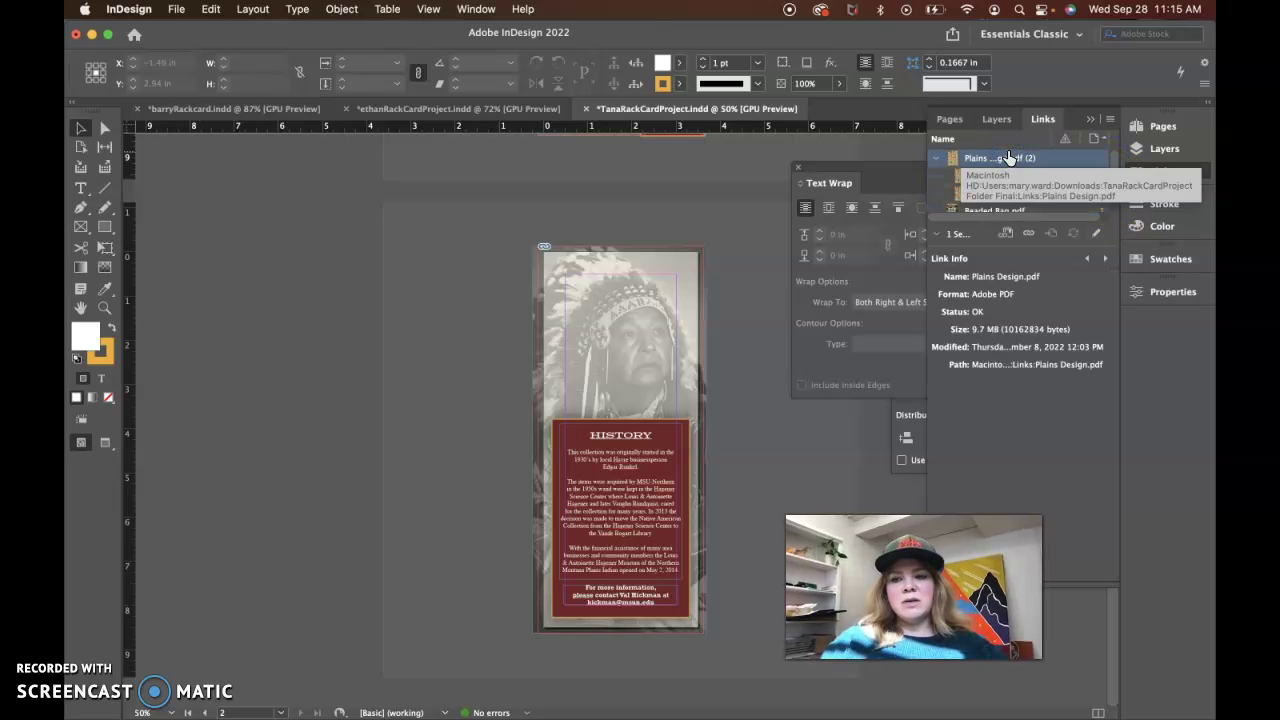
pyautogui.click(940, 158)
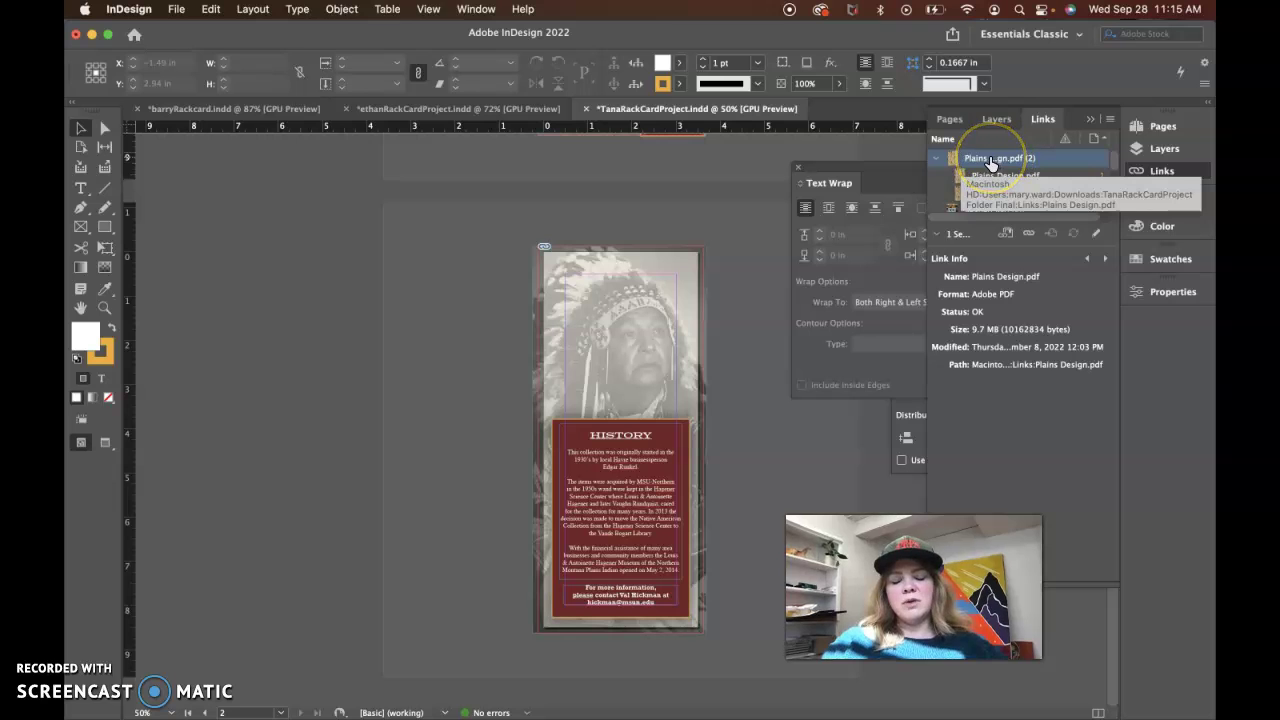
# Stretch the page-2 headdress photo's left and right edges out to the bleed
pyautogui.click(705, 293)
pyautogui.moveTo(709, 442); pyautogui.dragTo(753, 451)
pyautogui.click(540, 438)
pyautogui.click(537, 440)
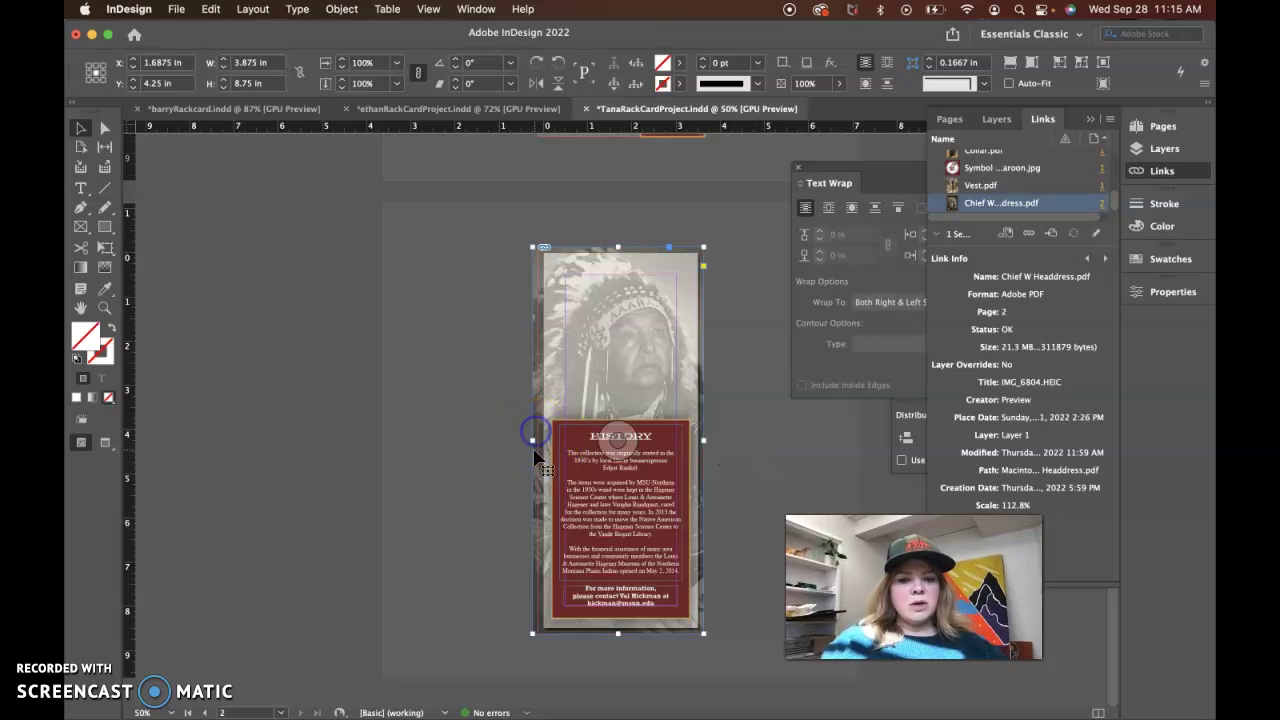
pyautogui.moveTo(532, 442); pyautogui.dragTo(537, 442)
pyautogui.click(450, 453)
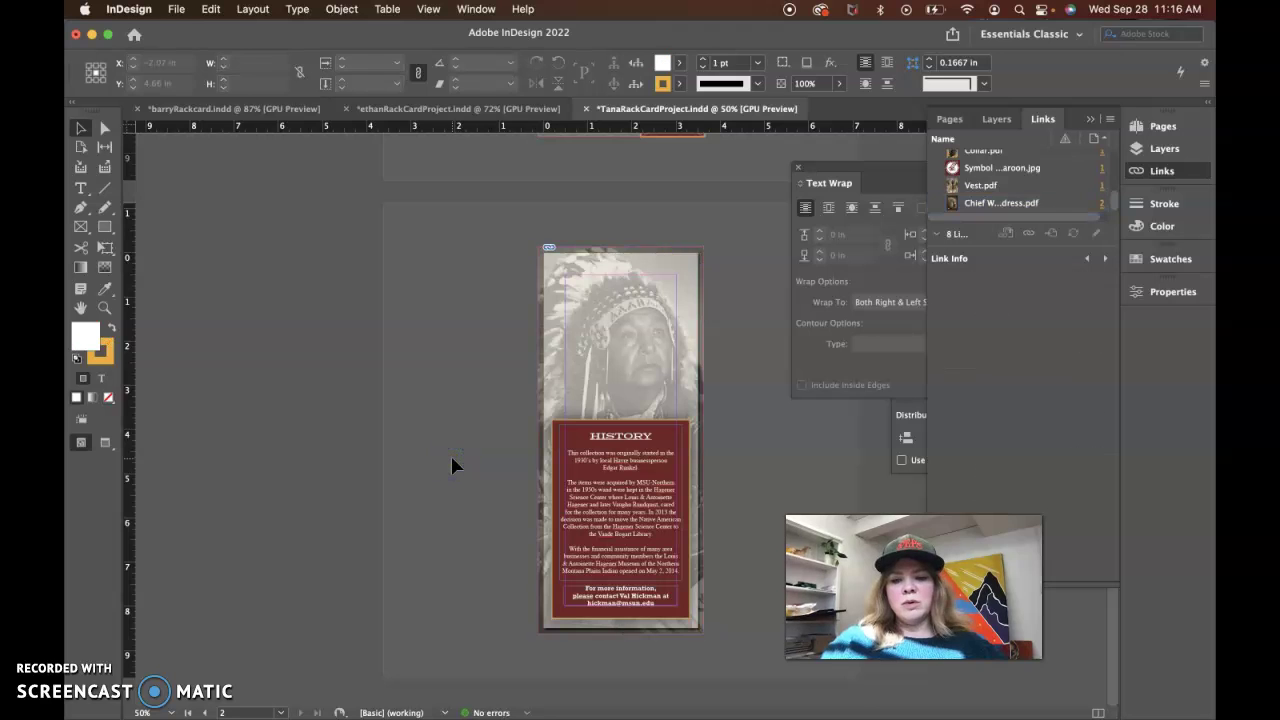
pyautogui.scroll(2, 450, 453)
pyautogui.scroll(5, 450, 453)
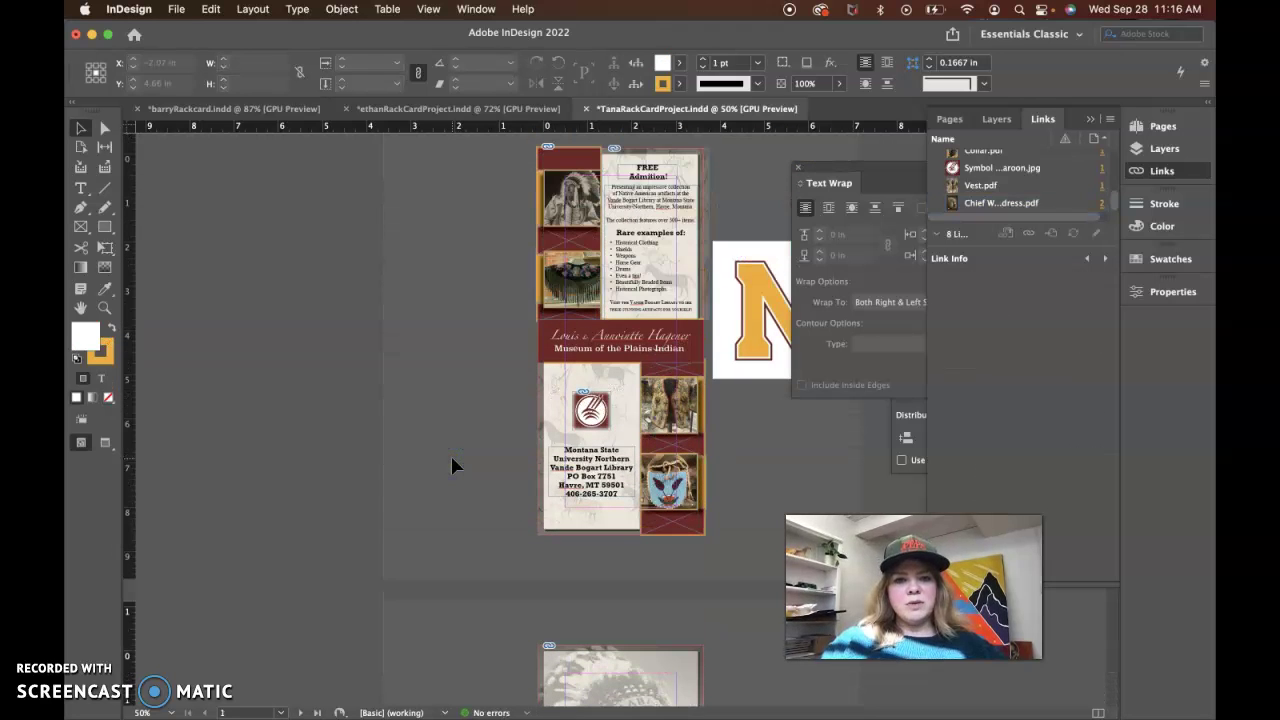
# Collapse the Links panel and close the floating Text Wrap and Align panels
pyautogui.click(710, 212)
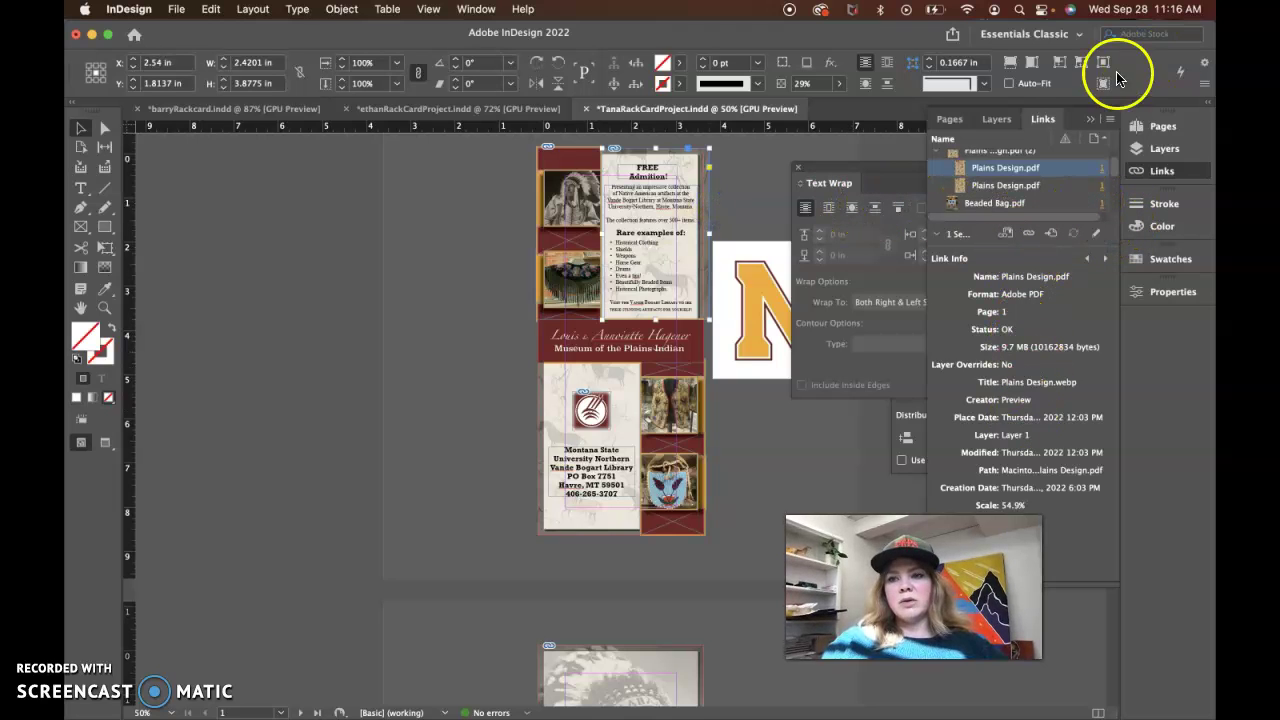
pyautogui.click(1090, 119)
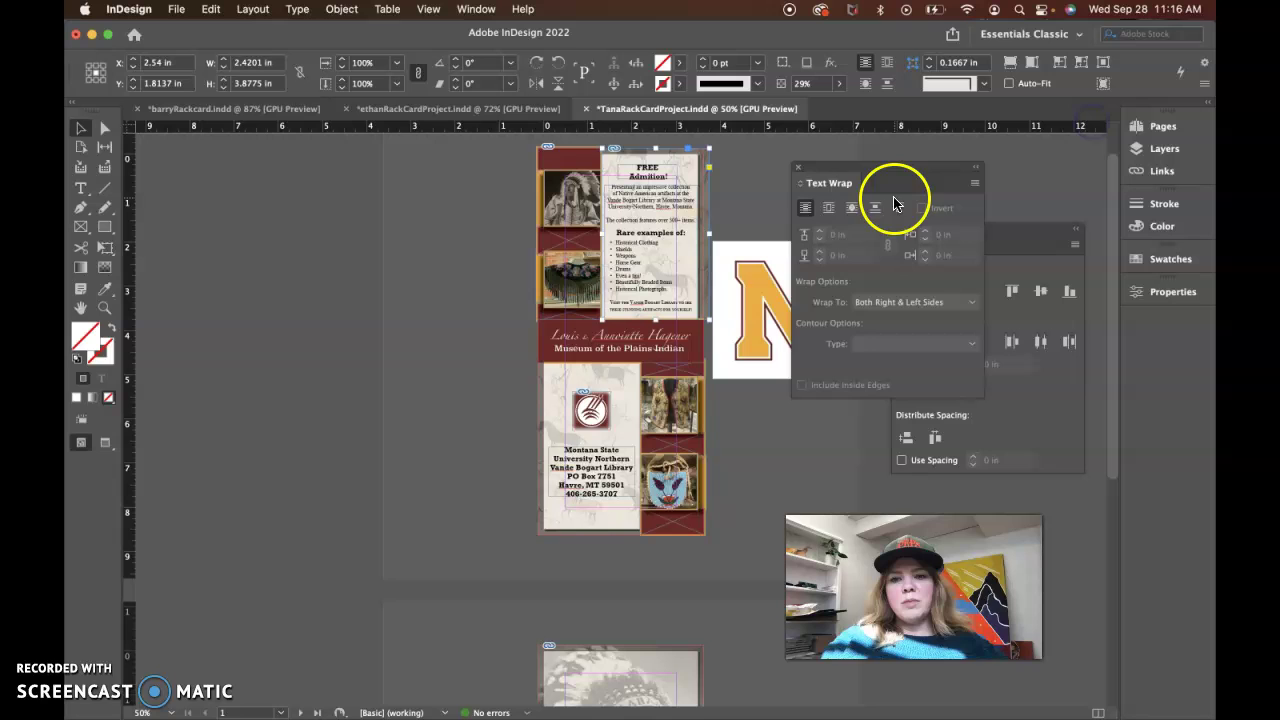
pyautogui.click(798, 167)
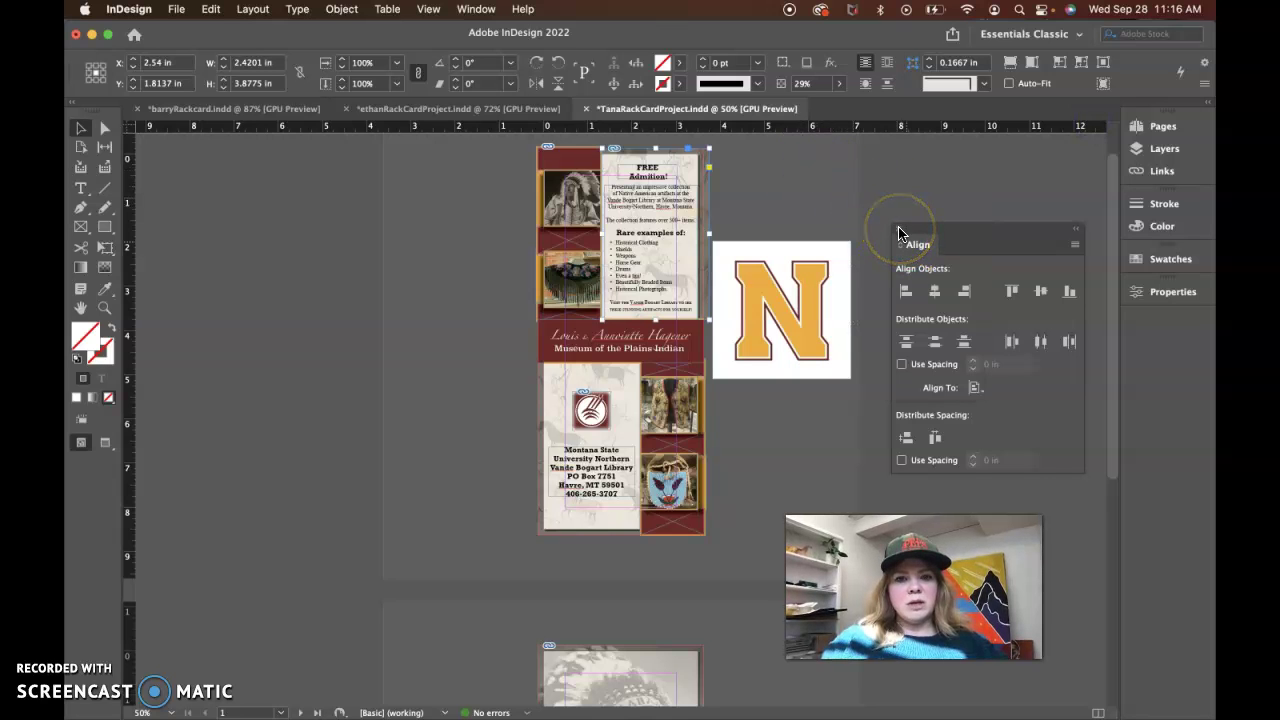
pyautogui.click(898, 233)
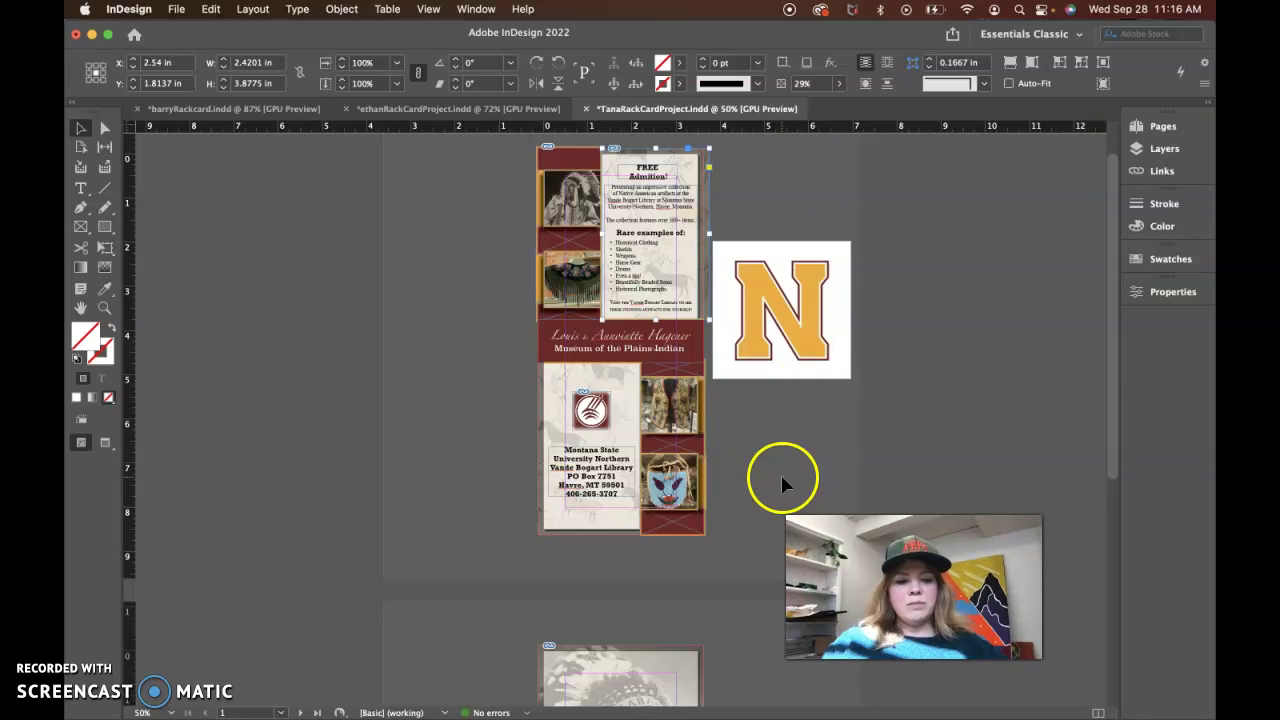